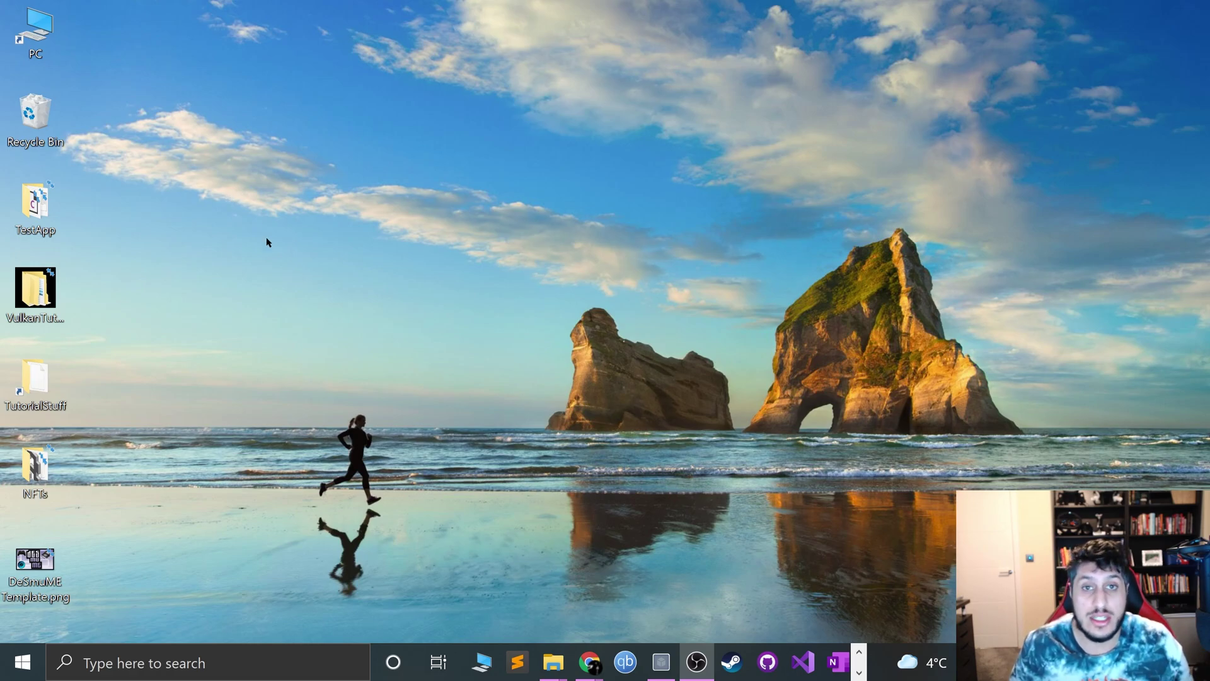
# Step: Switch to Chrome, search the web for "citra emulator", and open the official Citra website
pyautogui.moveTo(589, 662)
pyautogui.click(926, 567)
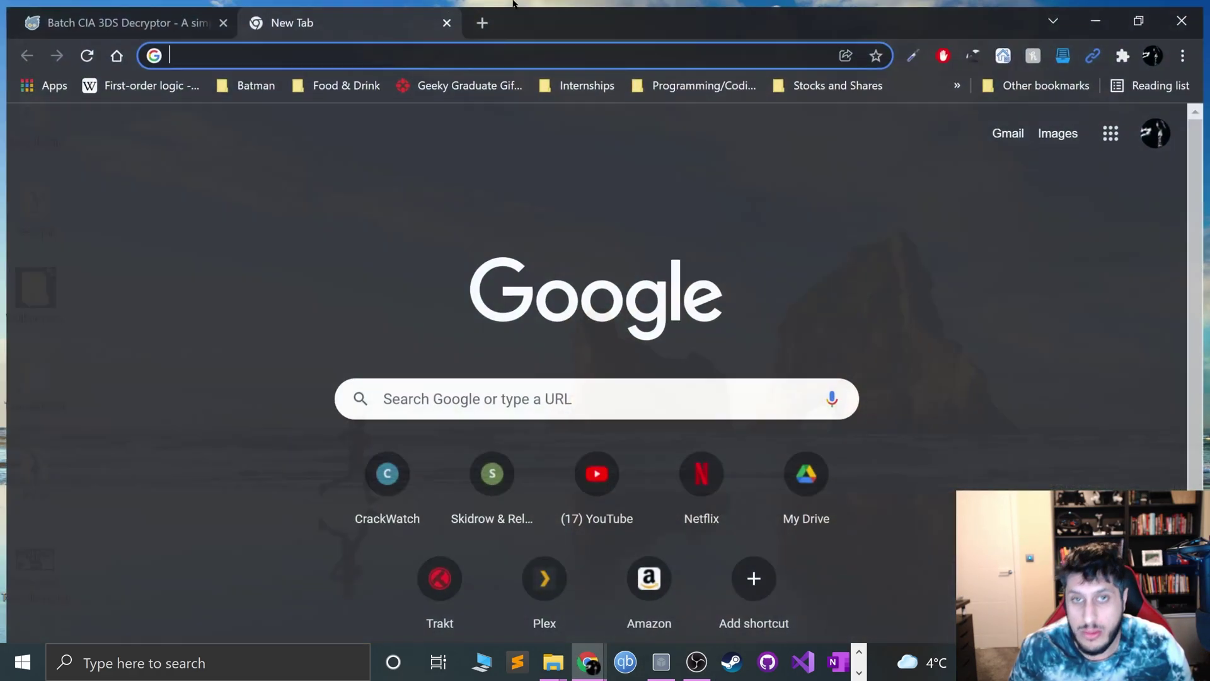
pyautogui.write('citra emulator')
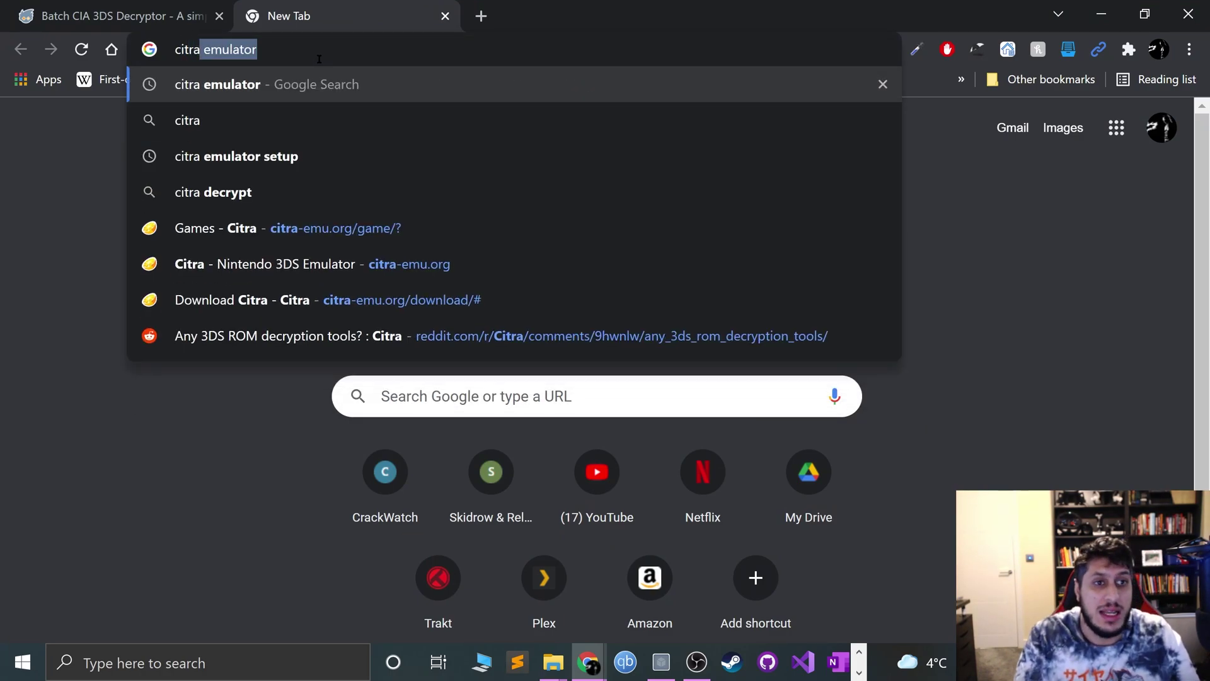
pyautogui.press('Return')
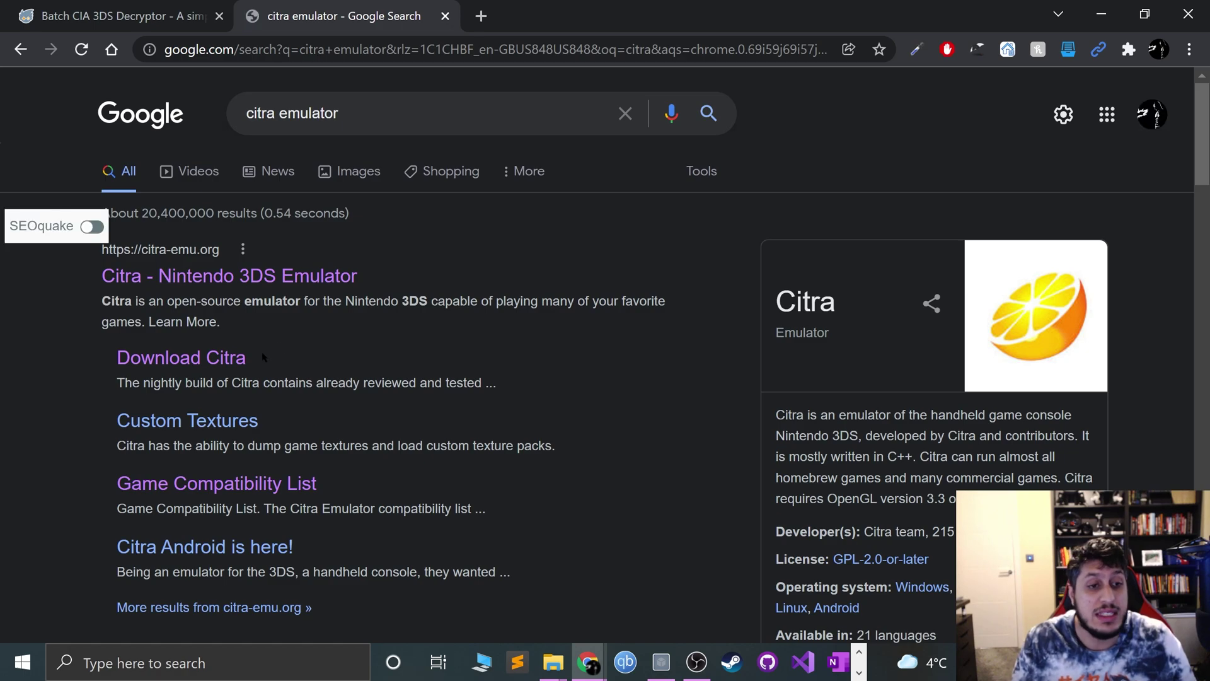
pyautogui.click(217, 281)
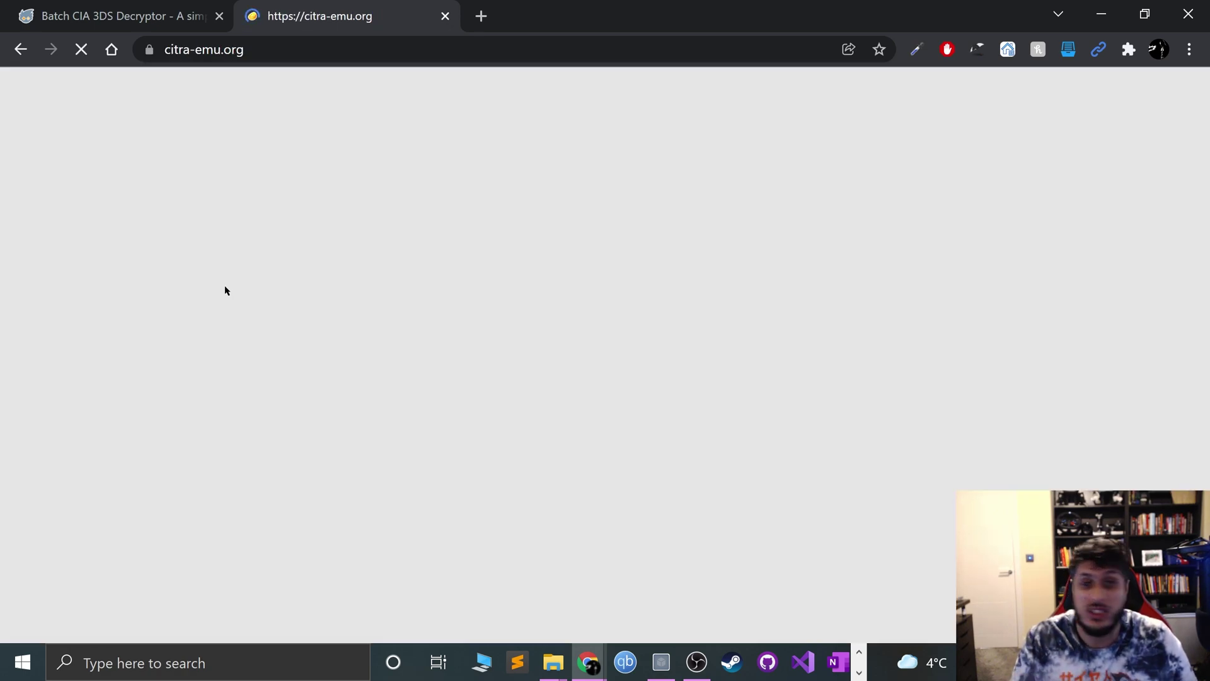
# Step: Go to Citra's download page and download the Windows x64 installer
pyautogui.scroll(-3, 716, 443)
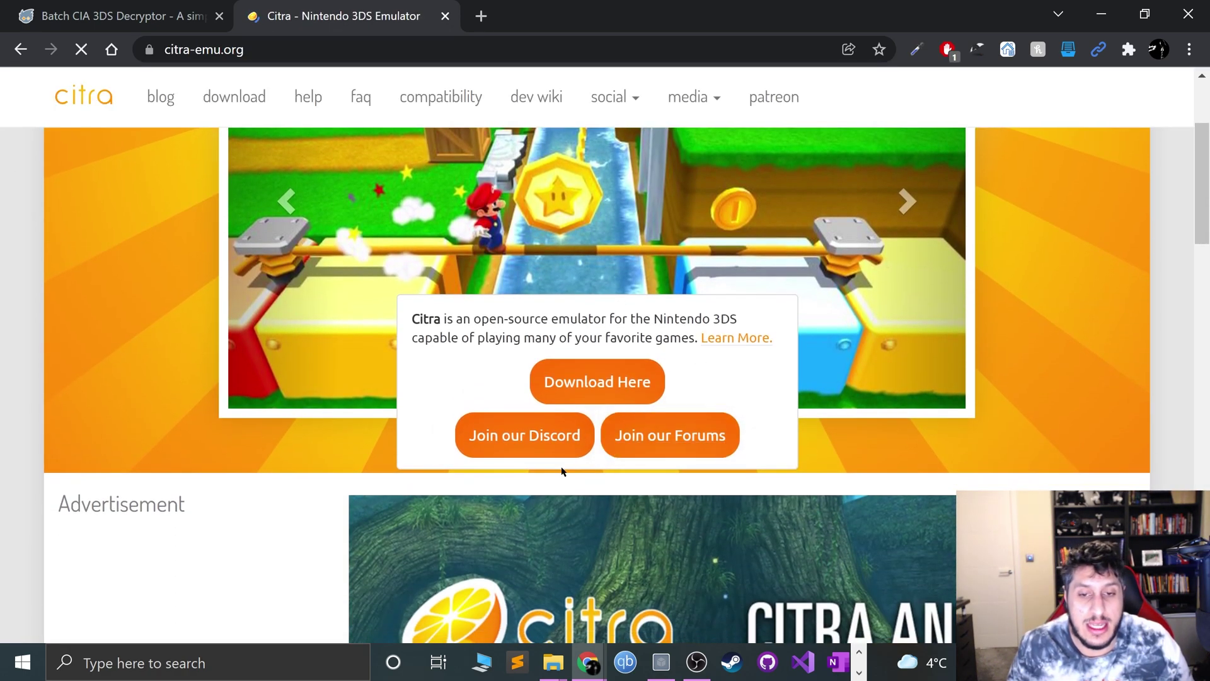
pyautogui.click(548, 387)
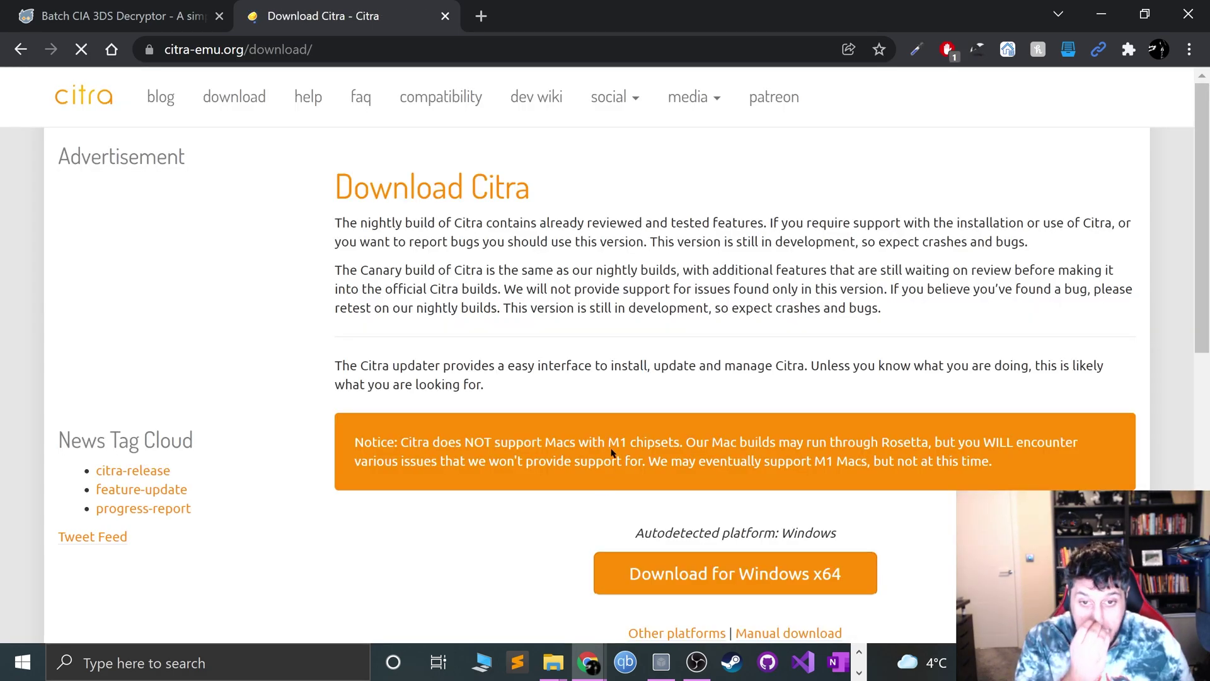
pyautogui.scroll(-2, 728, 514)
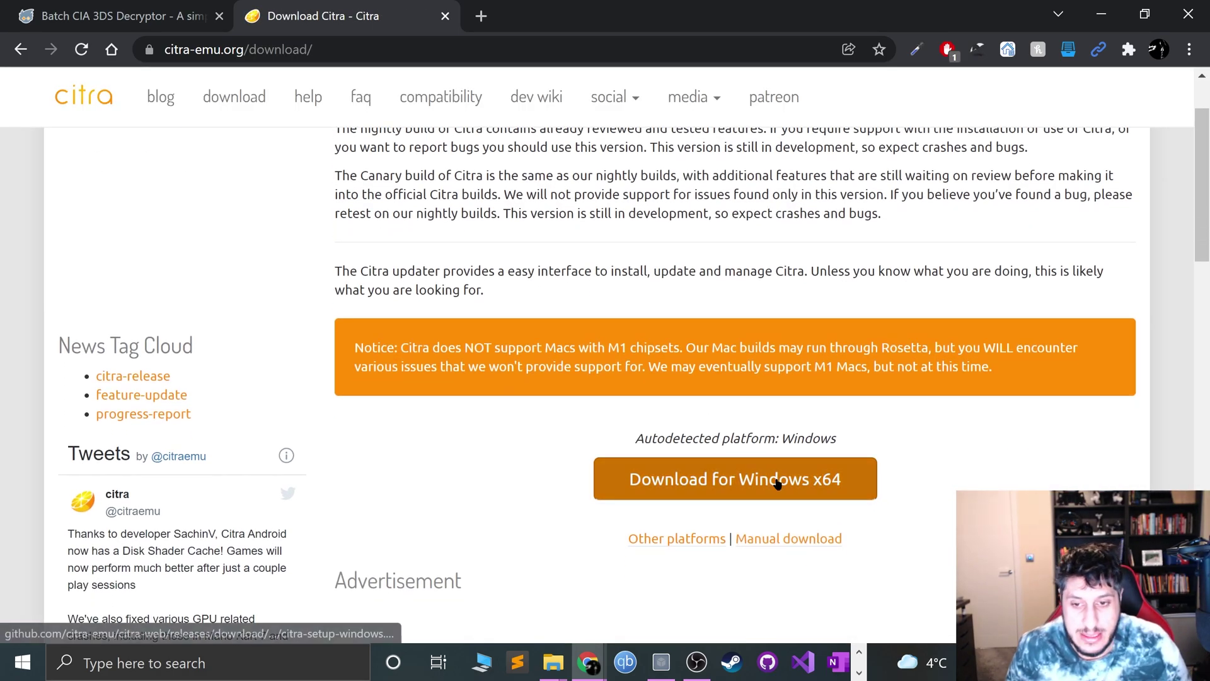
pyautogui.scroll(-2, 776, 491)
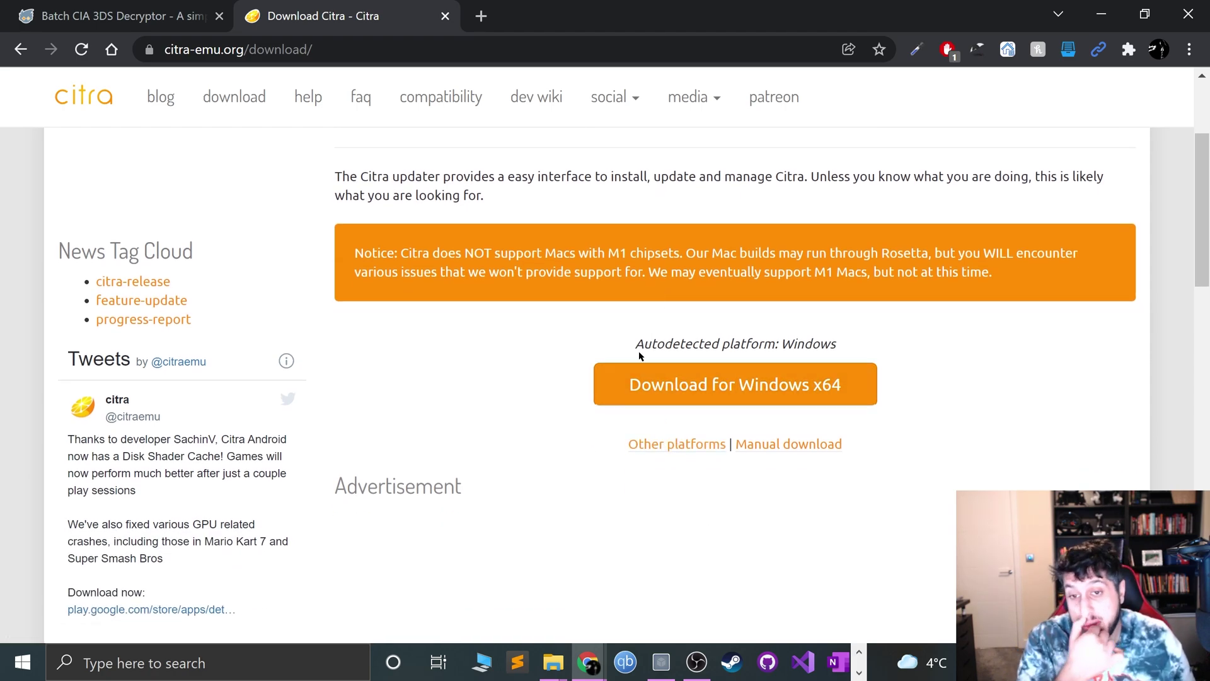
pyautogui.click(750, 397)
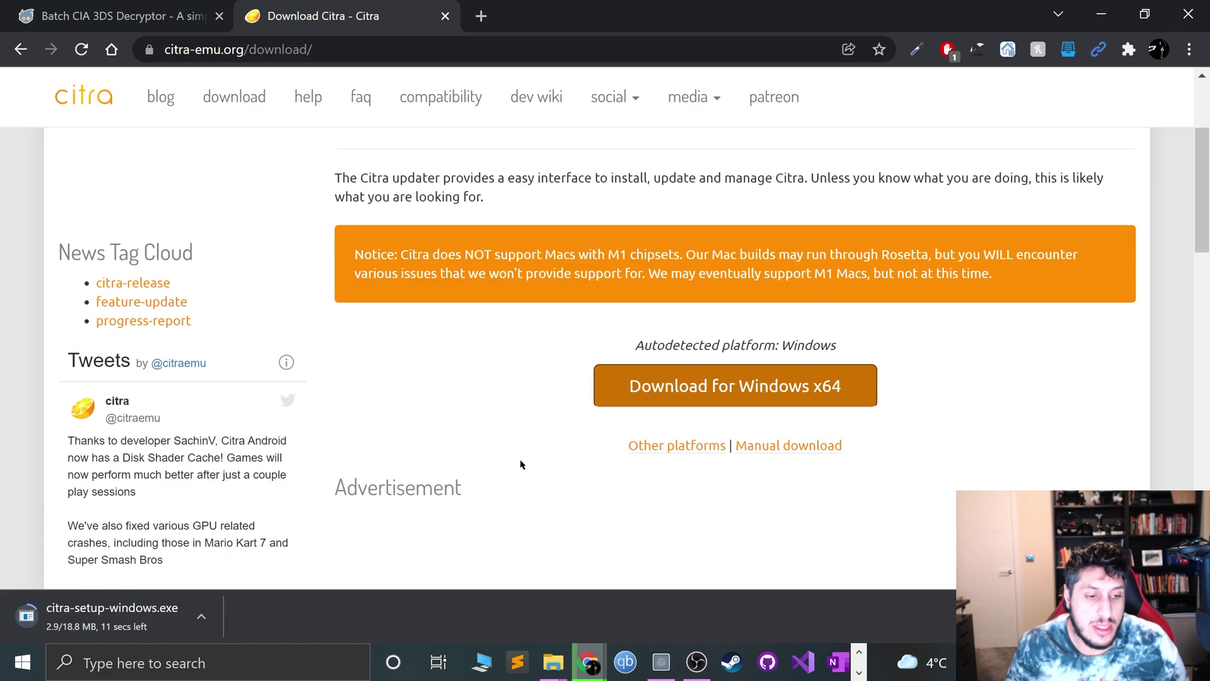
# Step: Open Citra's game compatibility page and read the descriptions of the rating categories
pyautogui.scroll(3, 521, 464)
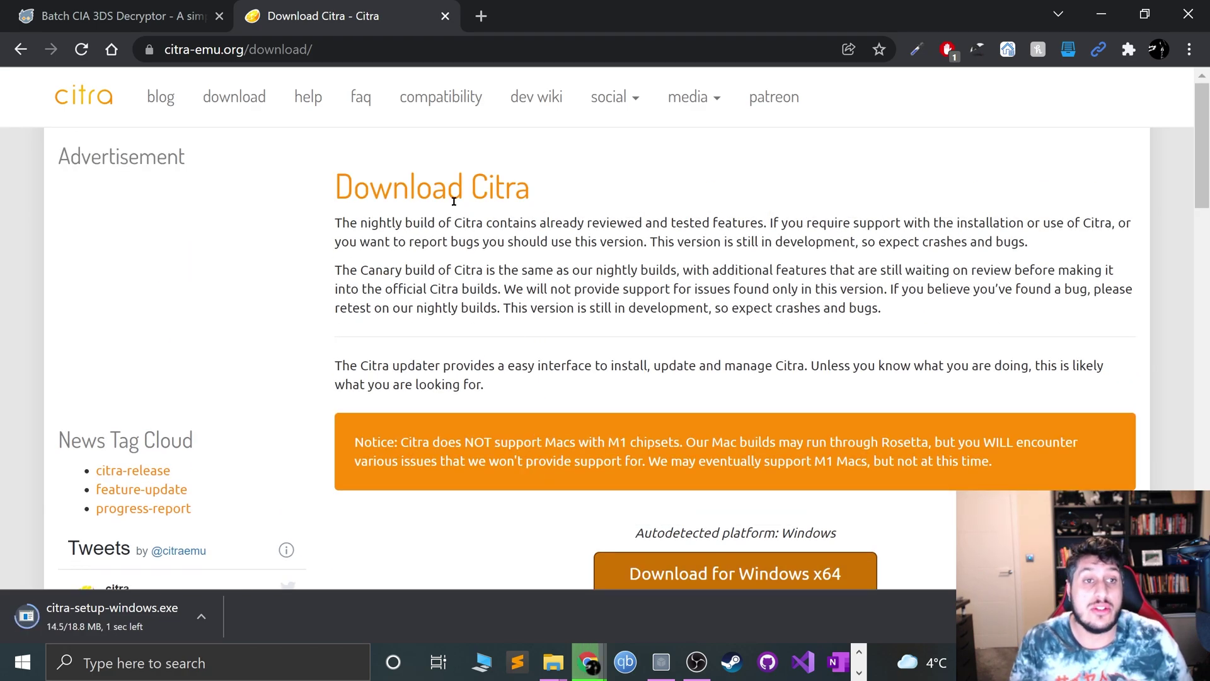
pyautogui.click(406, 96)
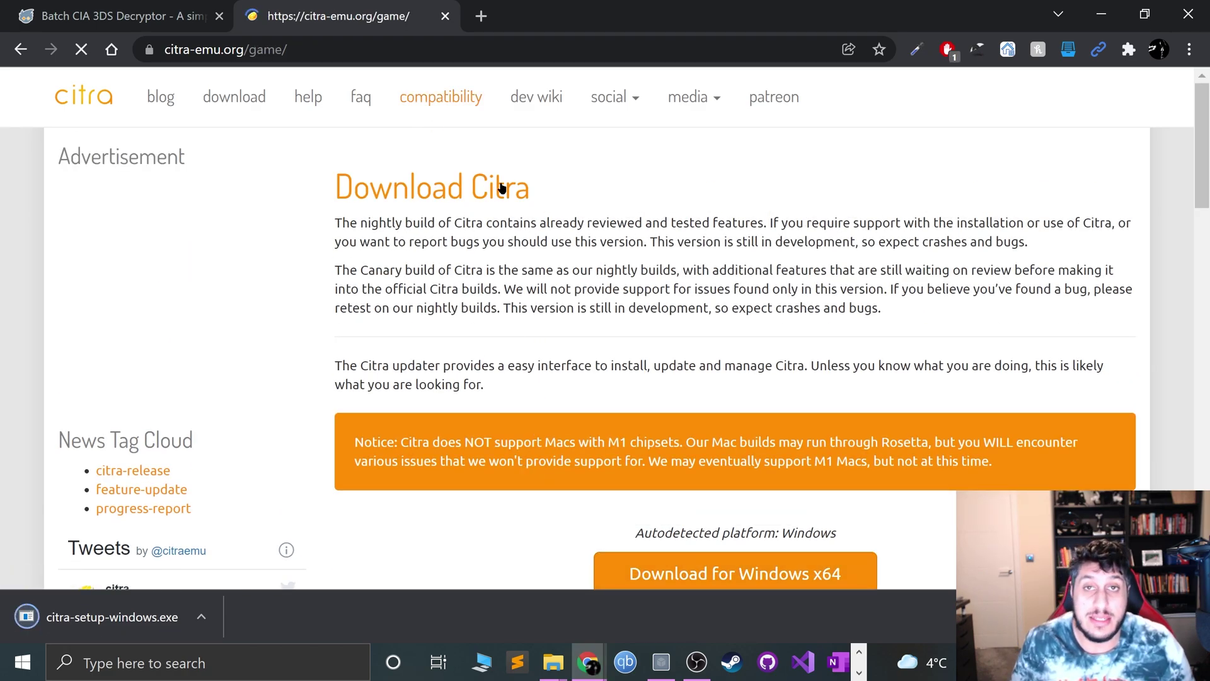
pyautogui.scroll(-1, 513, 339)
pyautogui.scroll(-1, 512, 338)
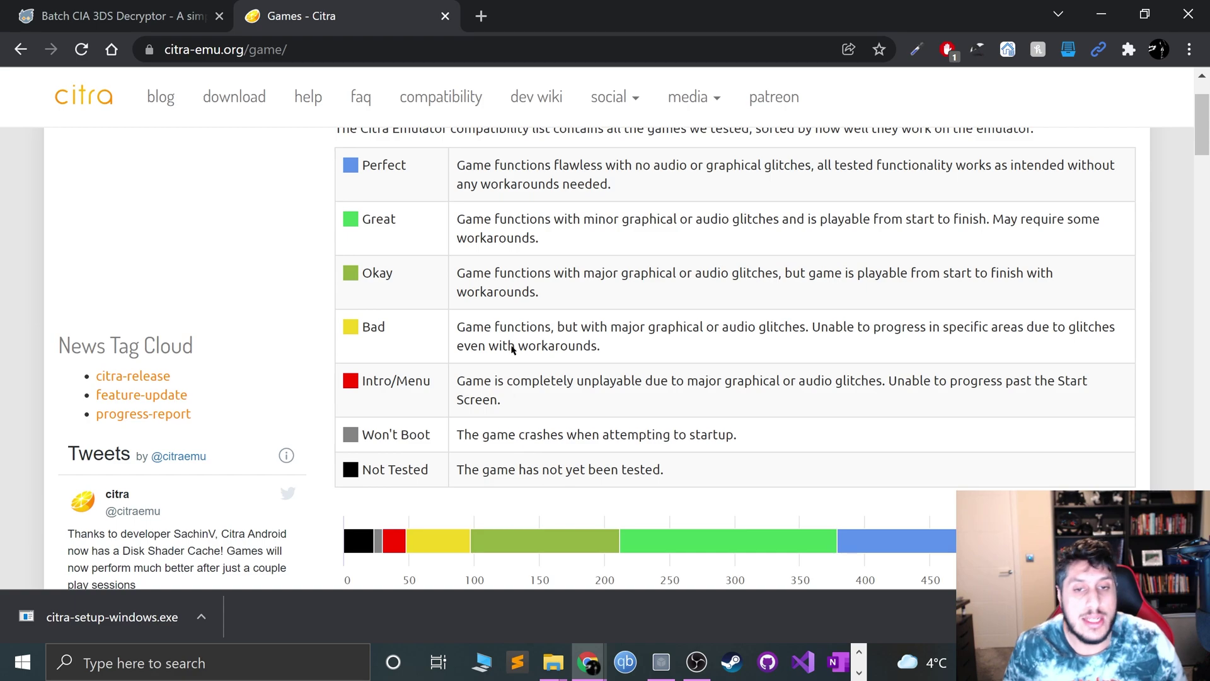
pyautogui.moveTo(453, 164); pyautogui.dragTo(635, 299)
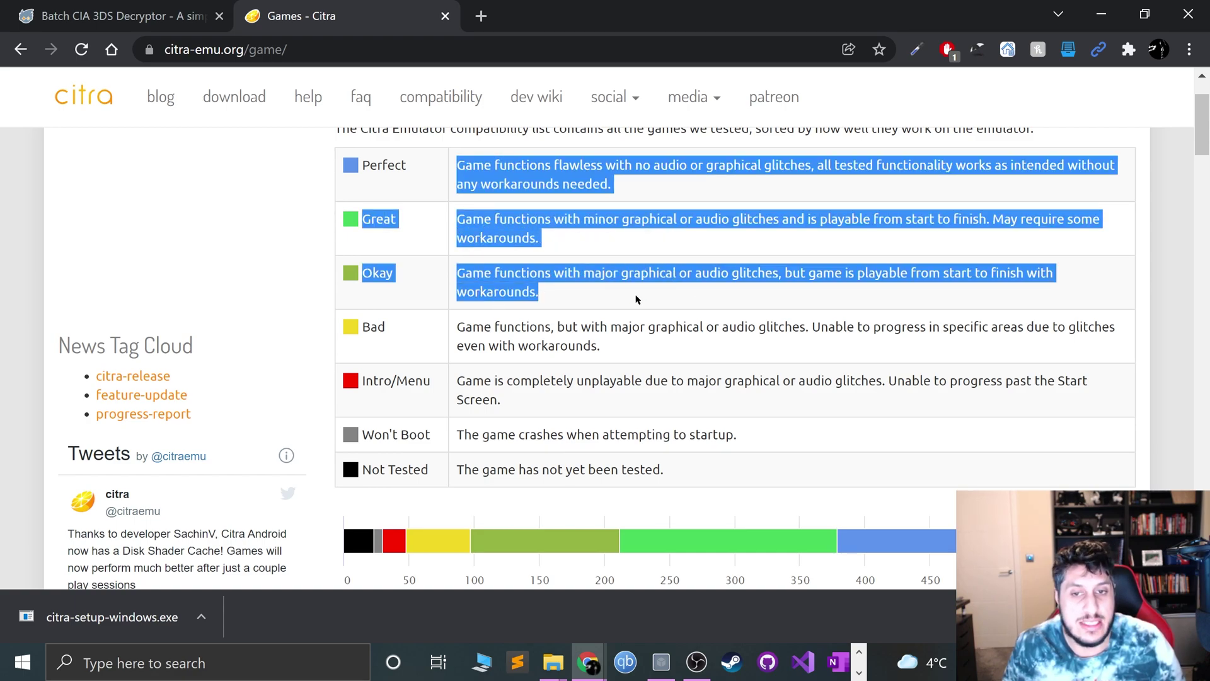
pyautogui.moveTo(465, 165); pyautogui.dragTo(618, 275)
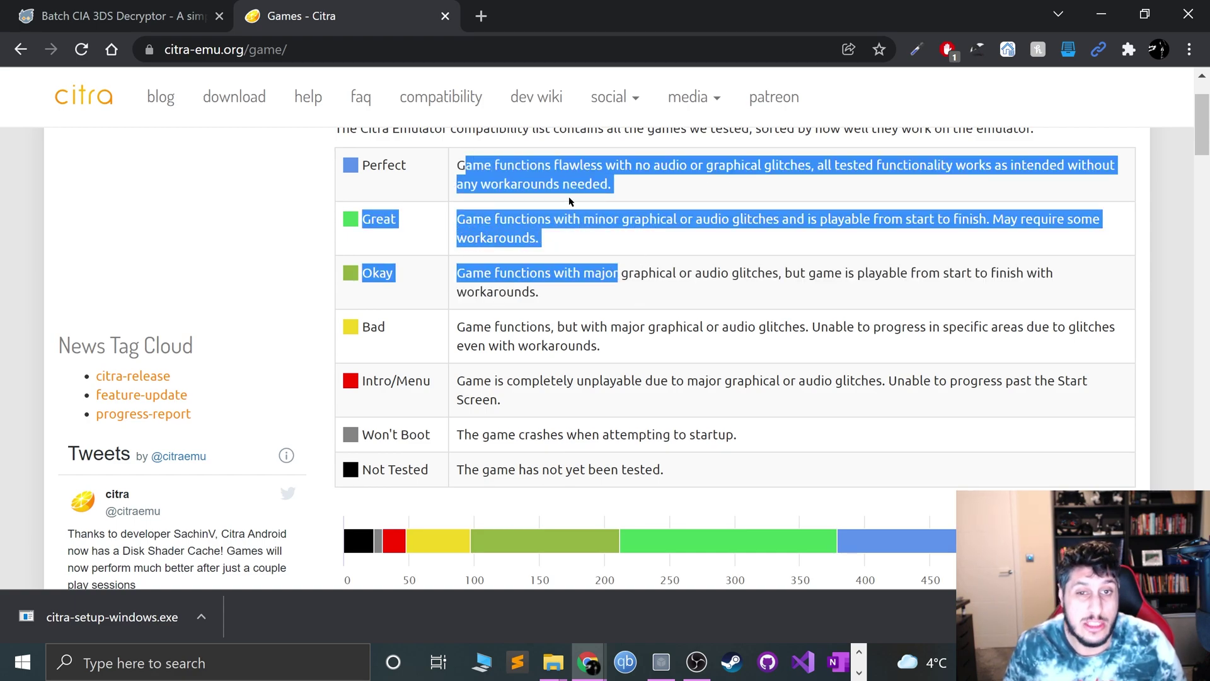
pyautogui.click(569, 204)
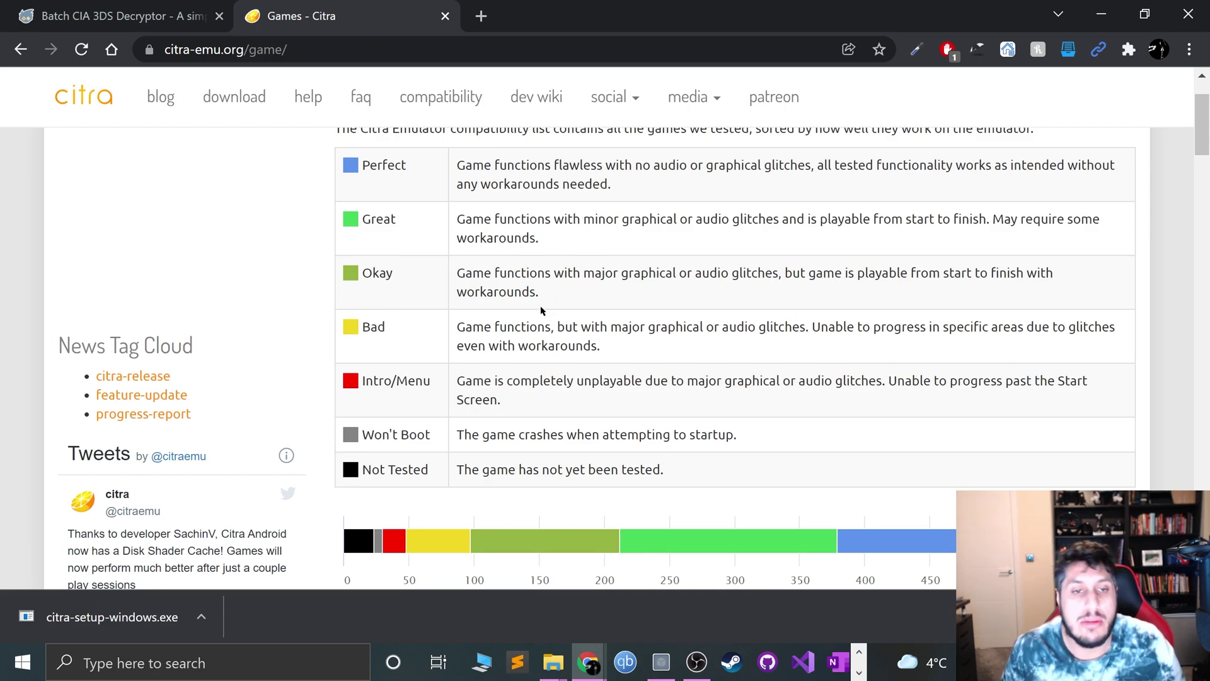
pyautogui.moveTo(492, 242); pyautogui.dragTo(743, 315)
pyautogui.click(535, 274)
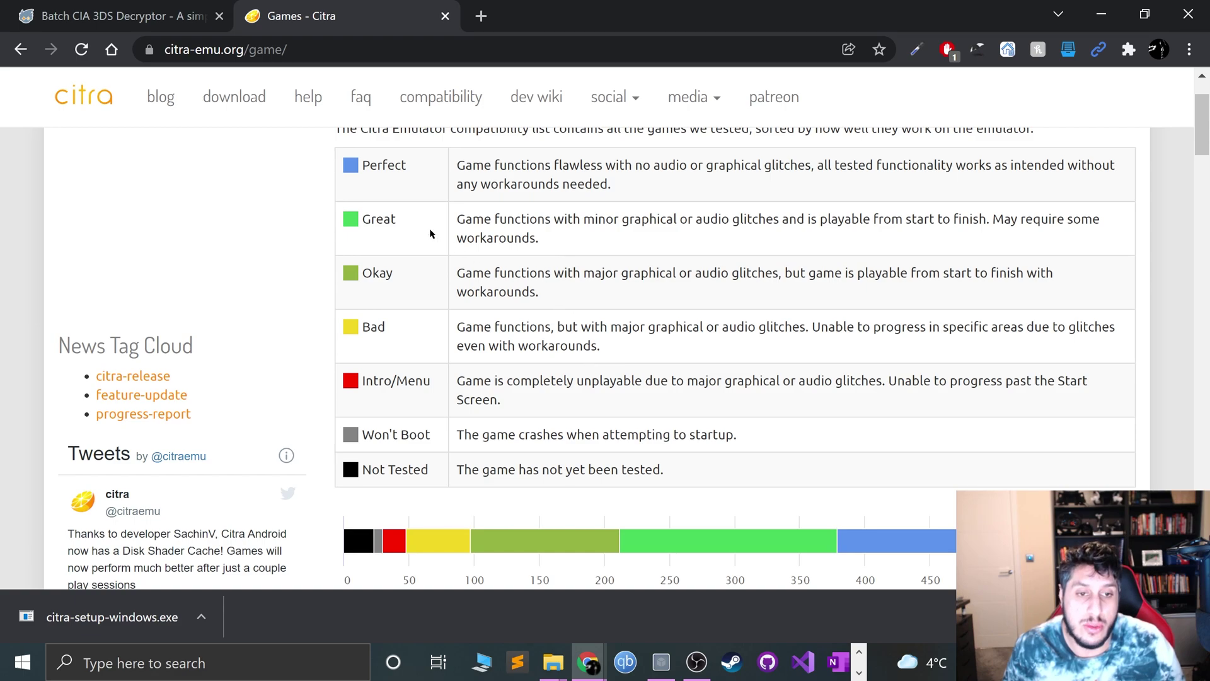
pyautogui.moveTo(443, 184); pyautogui.dragTo(539, 239)
pyautogui.click(450, 152)
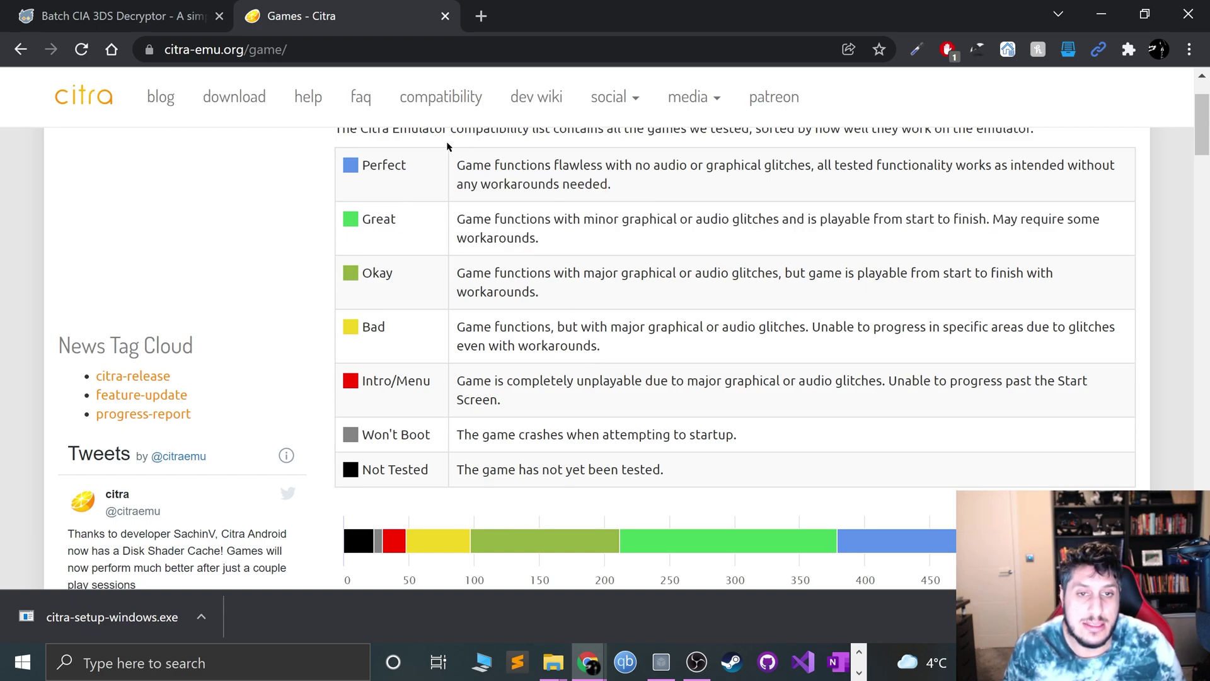
pyautogui.moveTo(473, 165); pyautogui.dragTo(541, 239)
# Step: Look over the tested games table and review the Great rating's description again
pyautogui.scroll(-7, 554, 315)
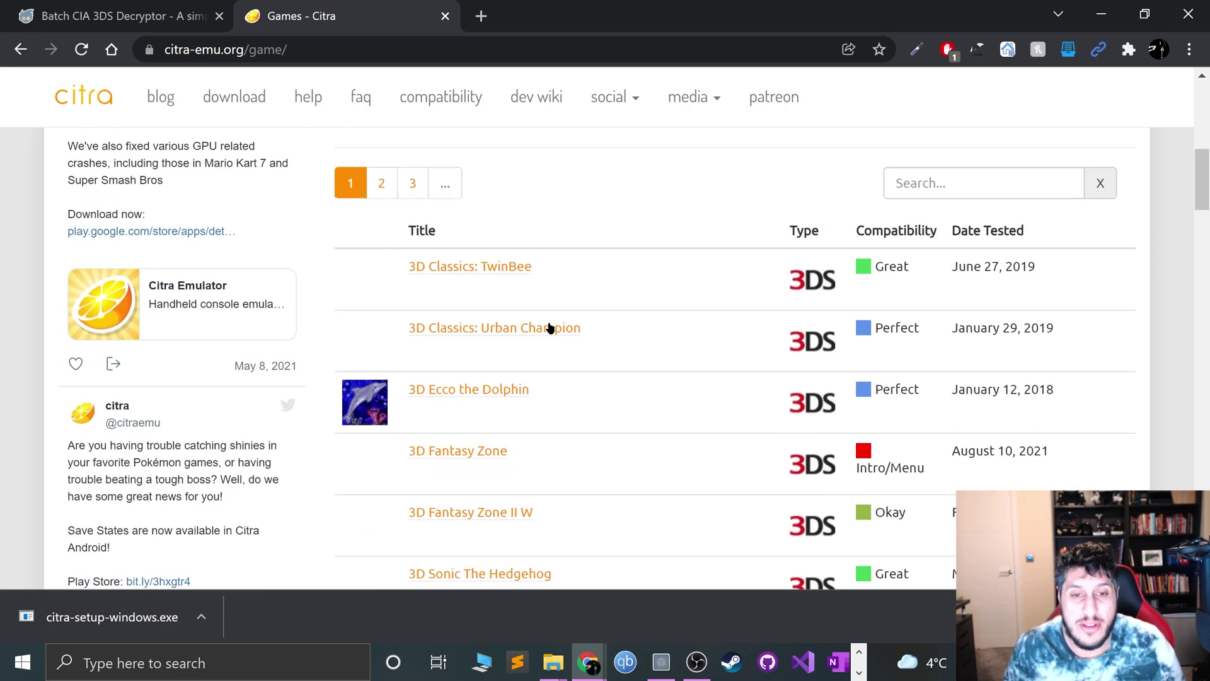
pyautogui.scroll(4, 567, 309)
pyautogui.scroll(3, 580, 294)
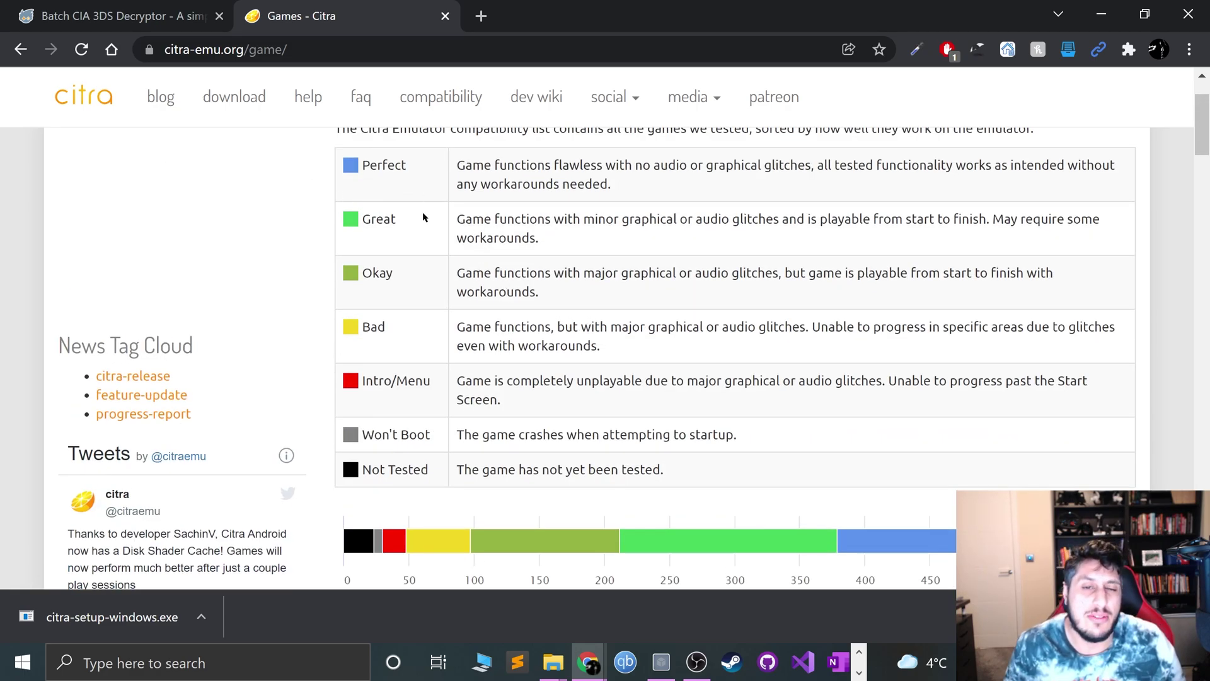
pyautogui.moveTo(422, 211); pyautogui.dragTo(678, 244)
pyautogui.click(678, 243)
pyautogui.scroll(-5, 611, 454)
pyautogui.scroll(7, 613, 404)
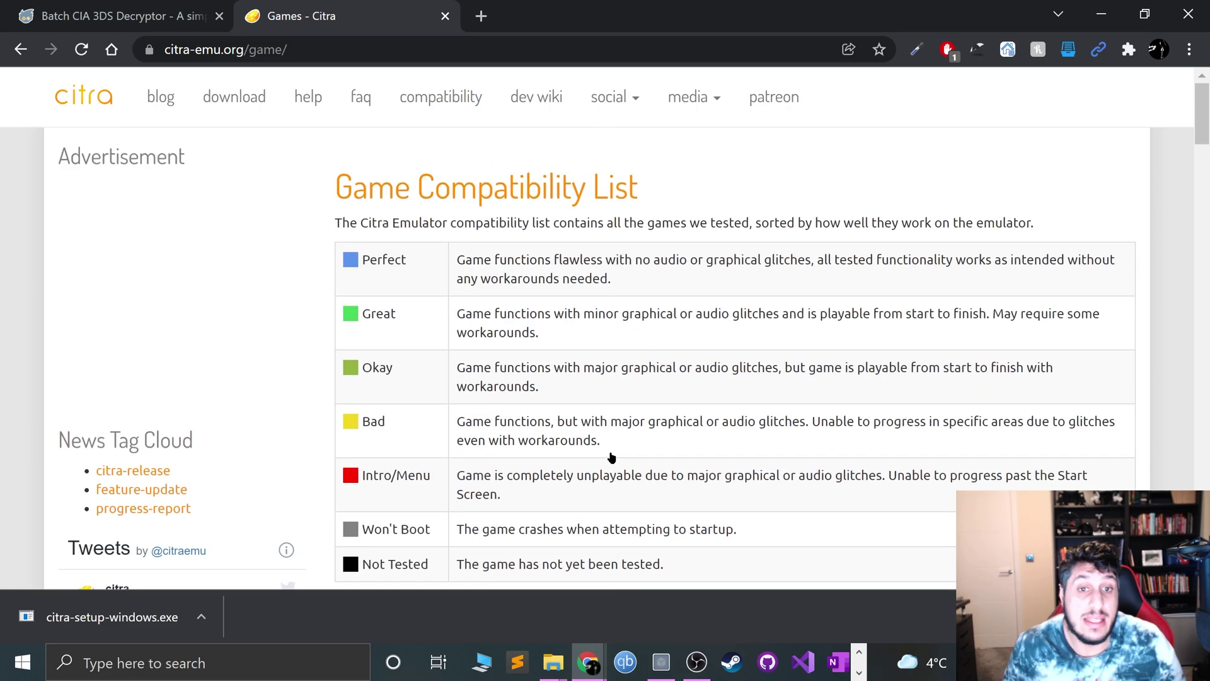
# Step: Try to submit a search for "mario" in the game compatibility list
pyautogui.scroll(-6, 643, 410)
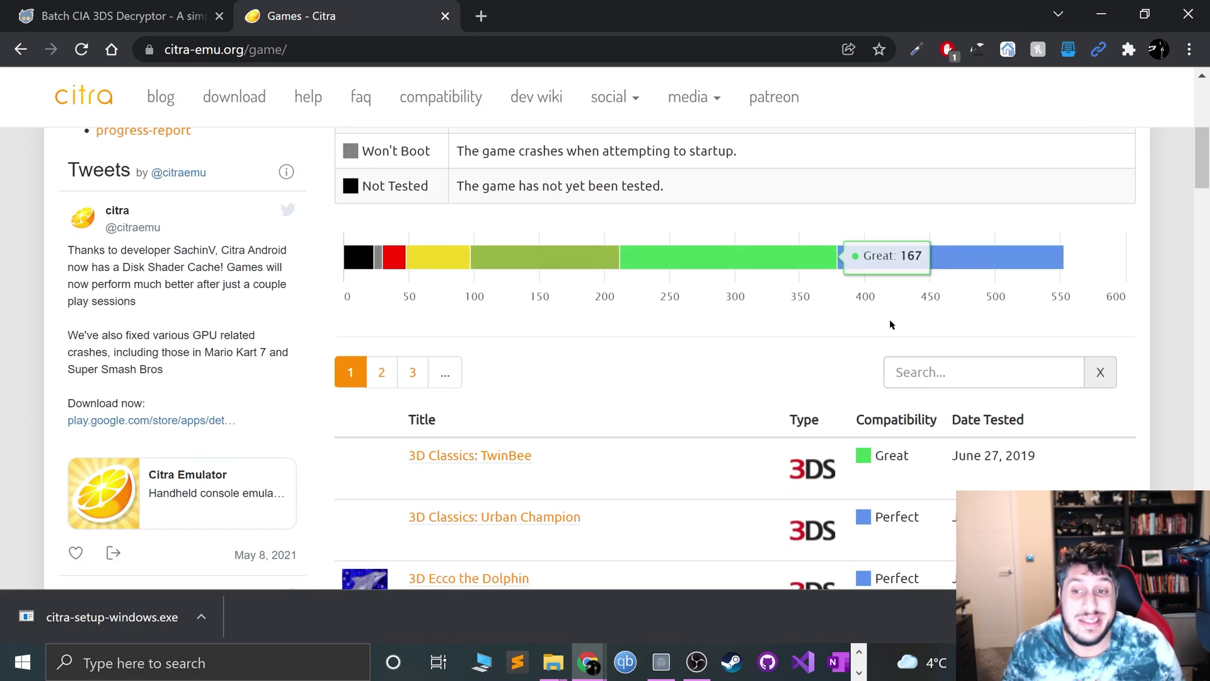
pyautogui.click(912, 373)
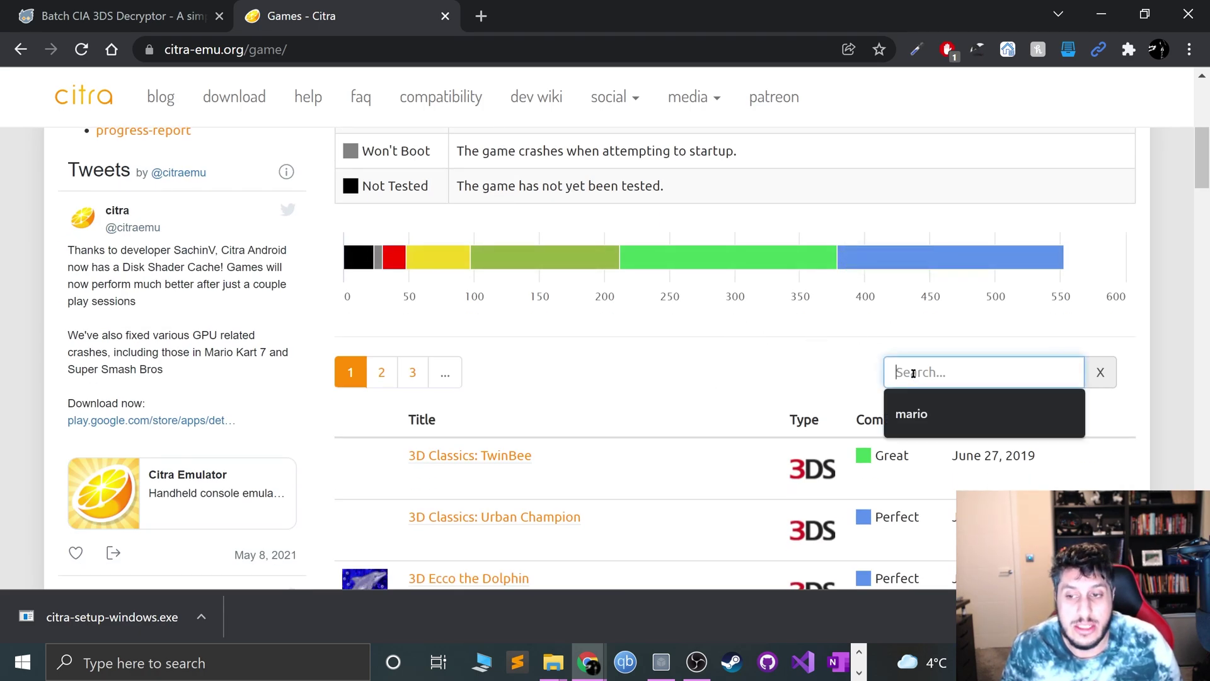
pyautogui.scroll(-2, 913, 374)
pyautogui.click(918, 271)
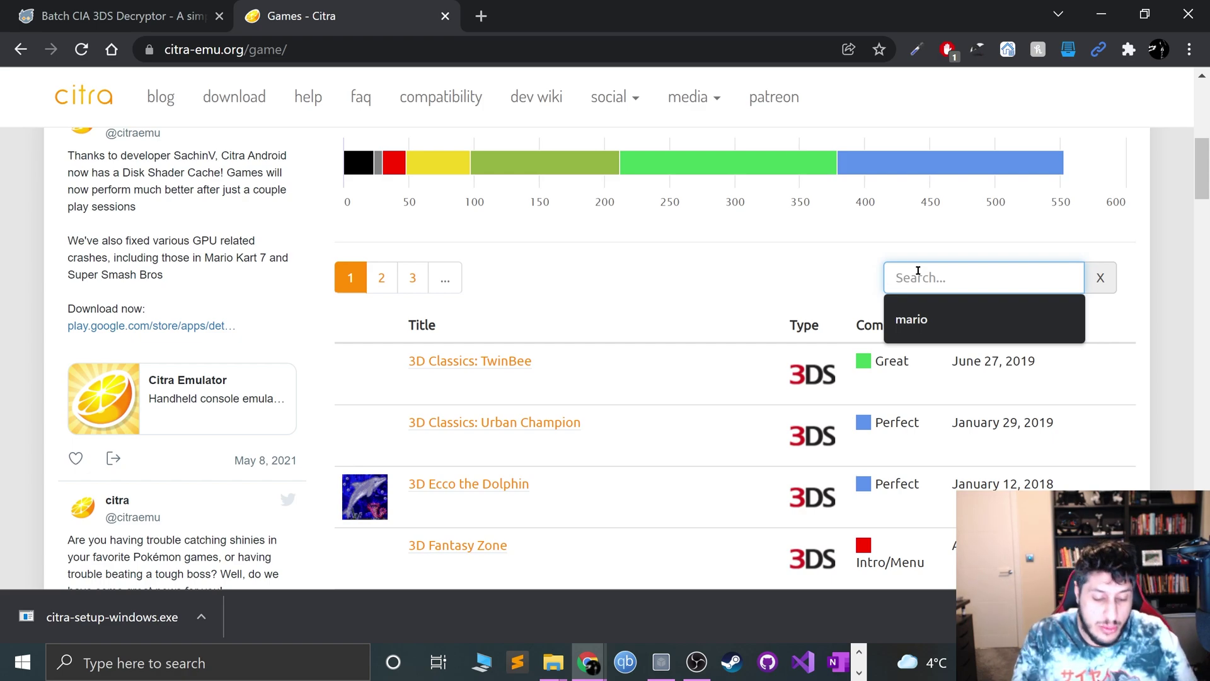
pyautogui.write('mario')
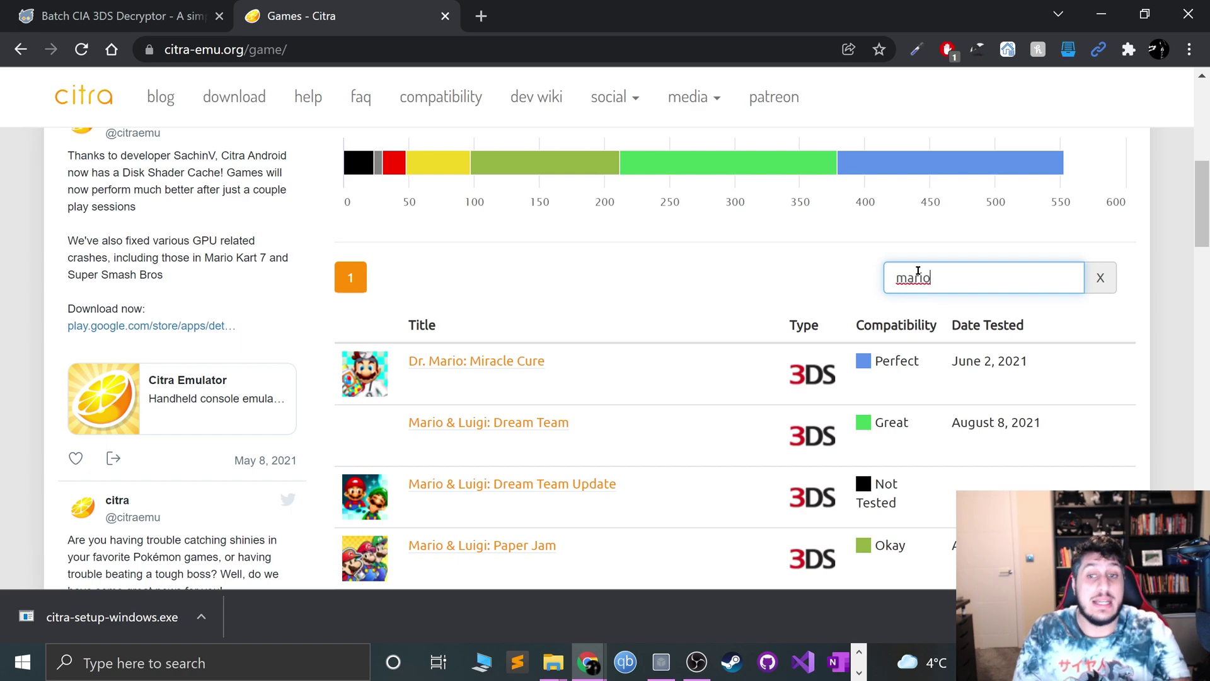
pyautogui.press('Return')
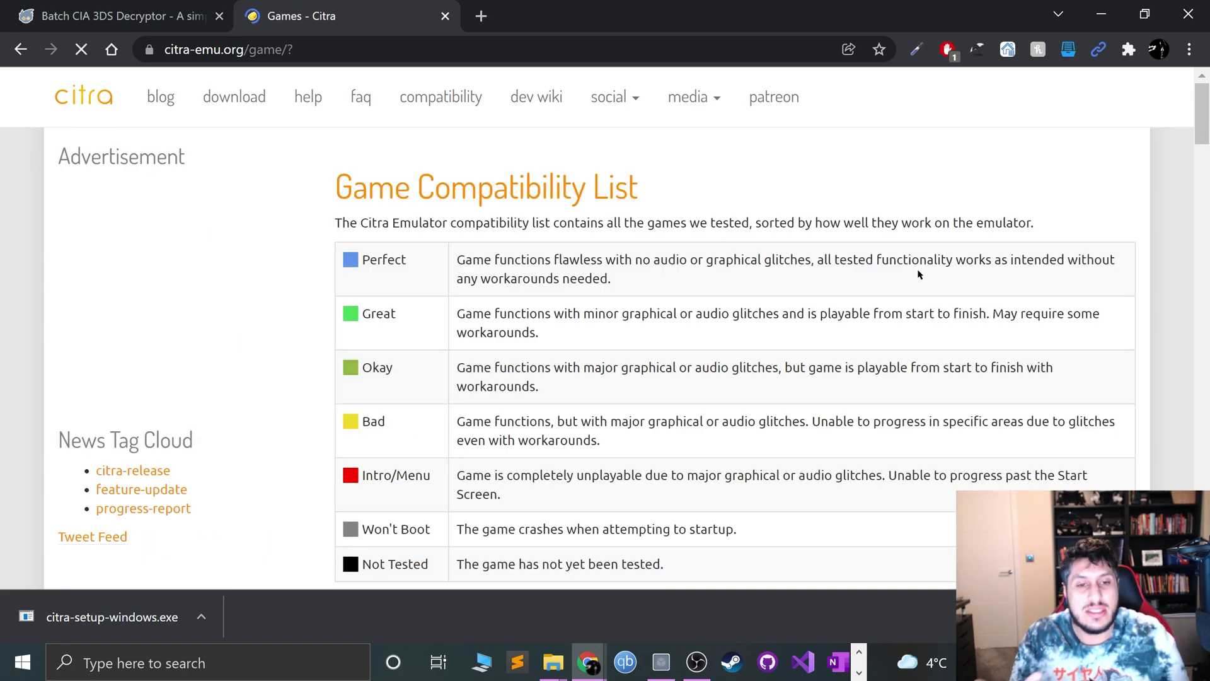
# Step: Filter the compatibility list by "mario" and look through the ratings of the matching games
pyautogui.scroll(-5, 921, 302)
pyautogui.scroll(-3, 932, 337)
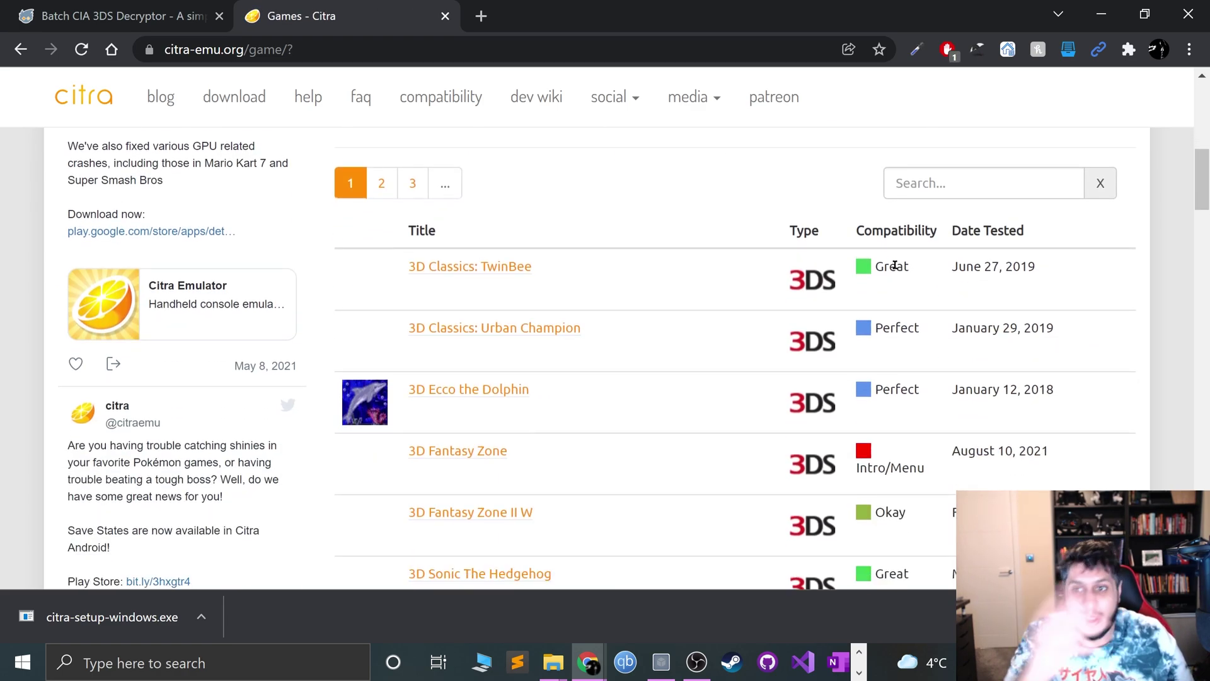
pyautogui.click(908, 195)
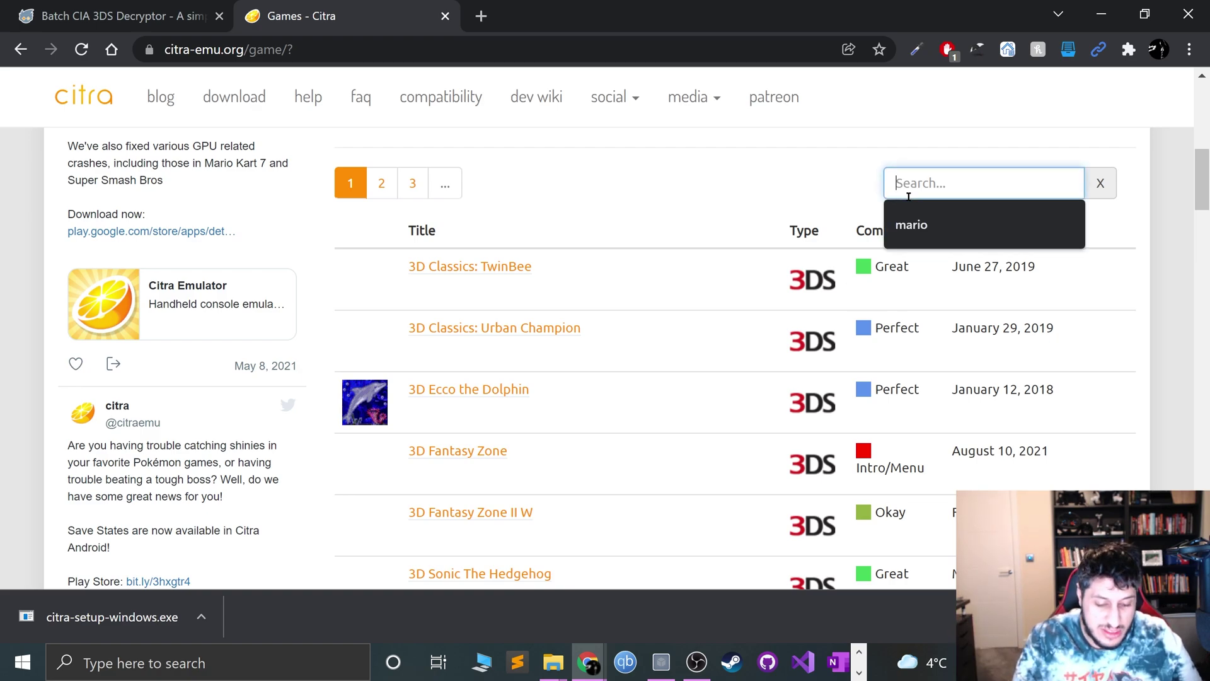
pyautogui.write('mario')
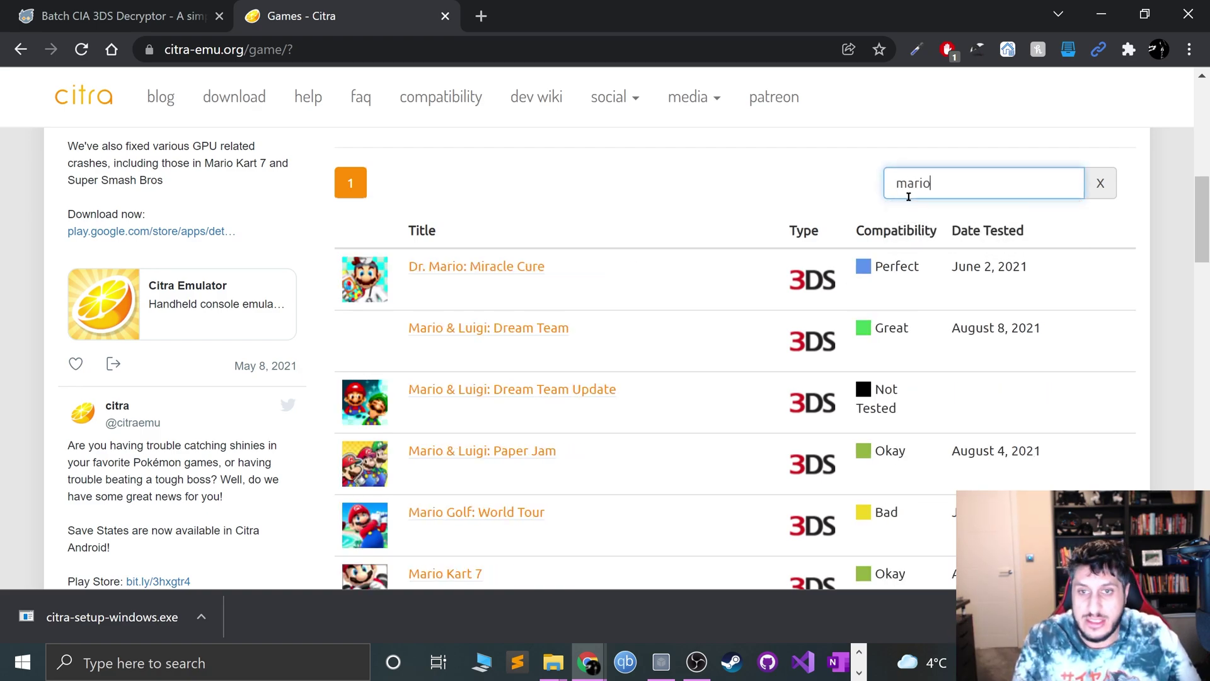
pyautogui.scroll(-12, 659, 290)
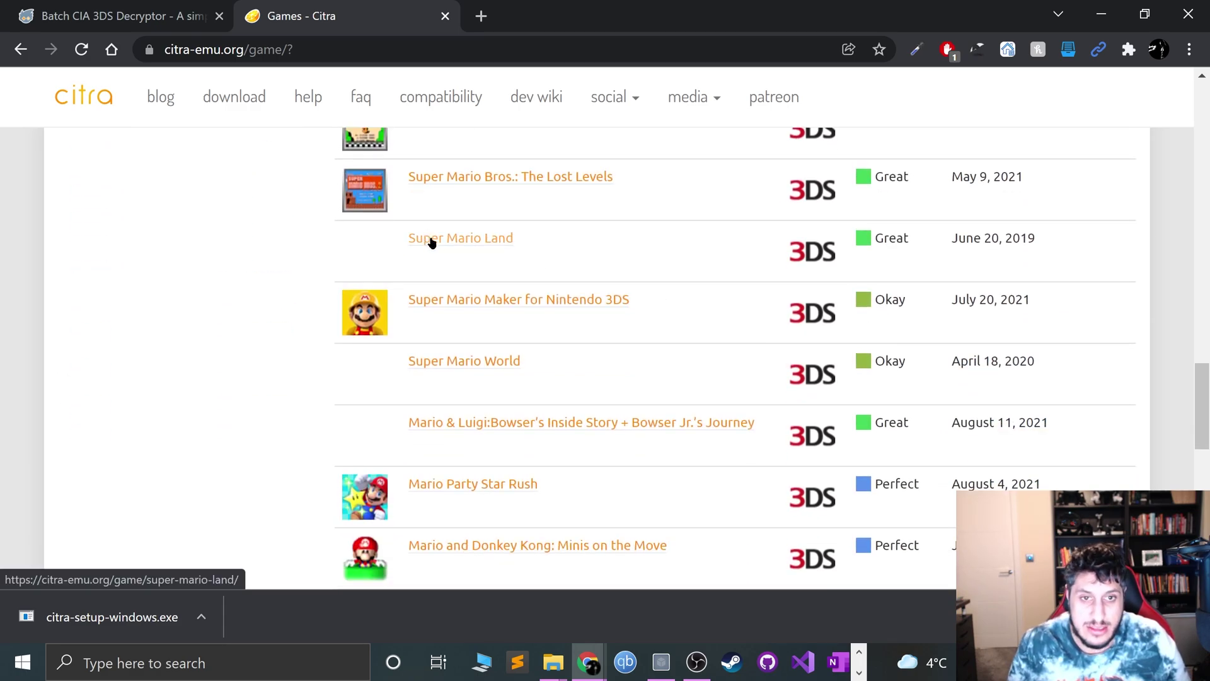
pyautogui.scroll(-4, 428, 241)
pyautogui.scroll(-4, 431, 242)
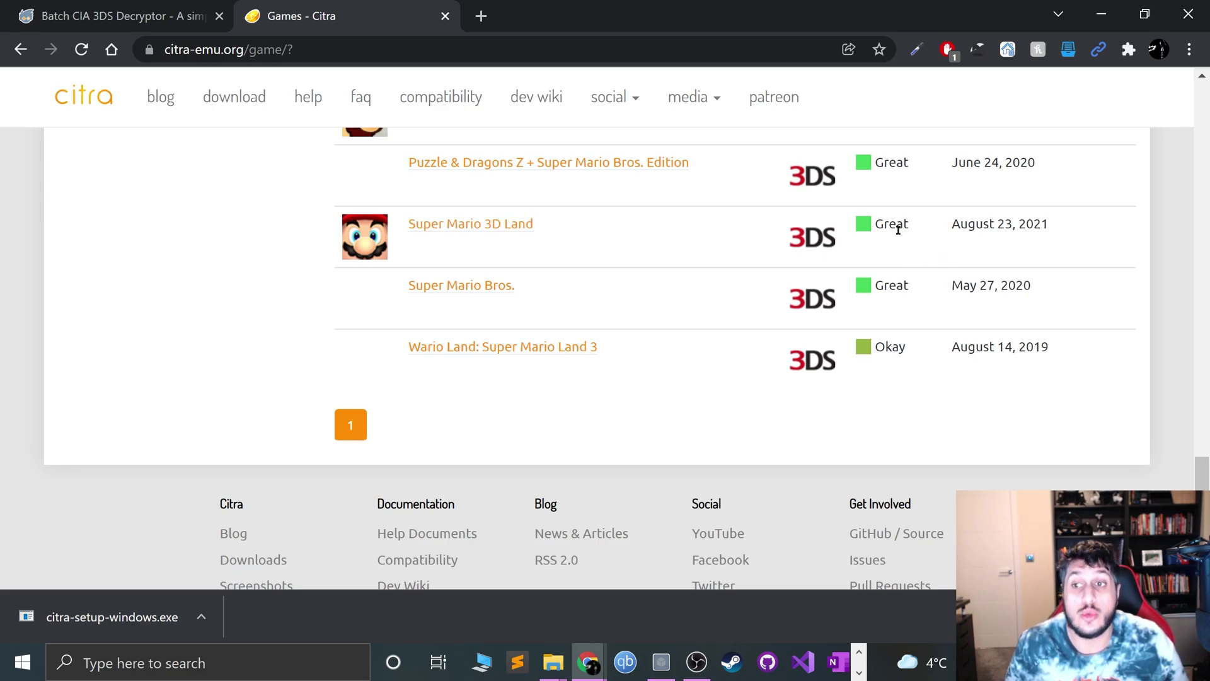
# Step: Open the Super Mario 3D Land entry and examine its summary and the compatibility ratings by tested hardware
pyautogui.click(422, 226)
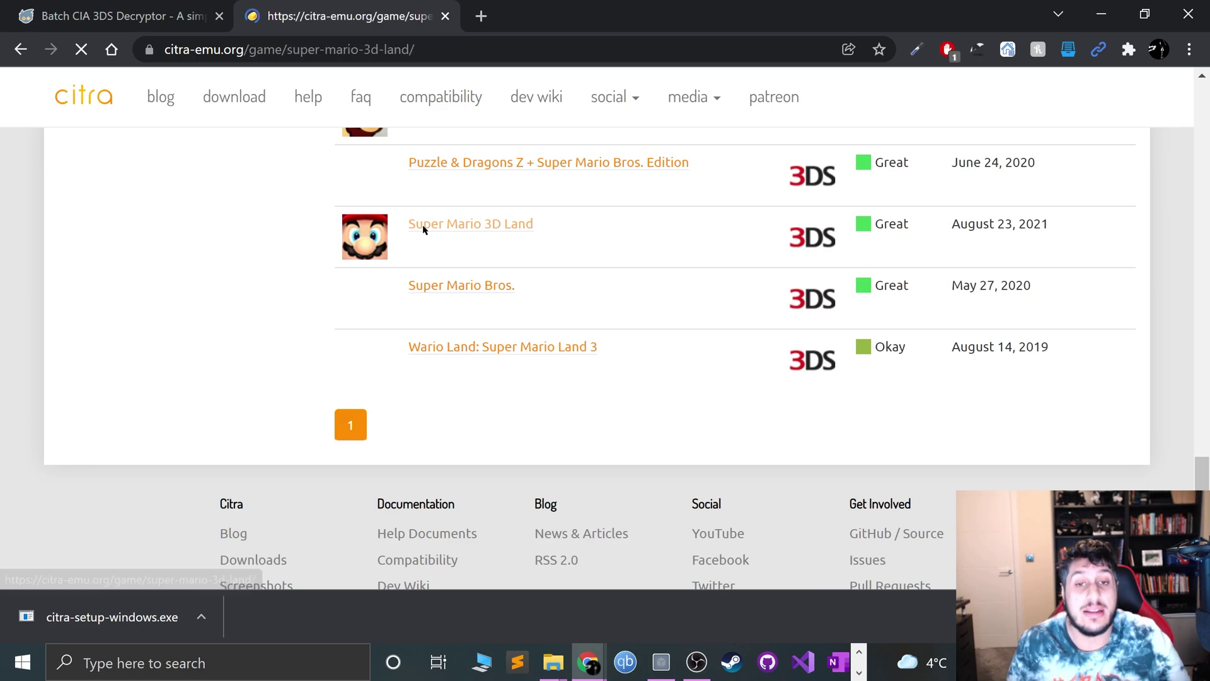
pyautogui.scroll(-3, 920, 412)
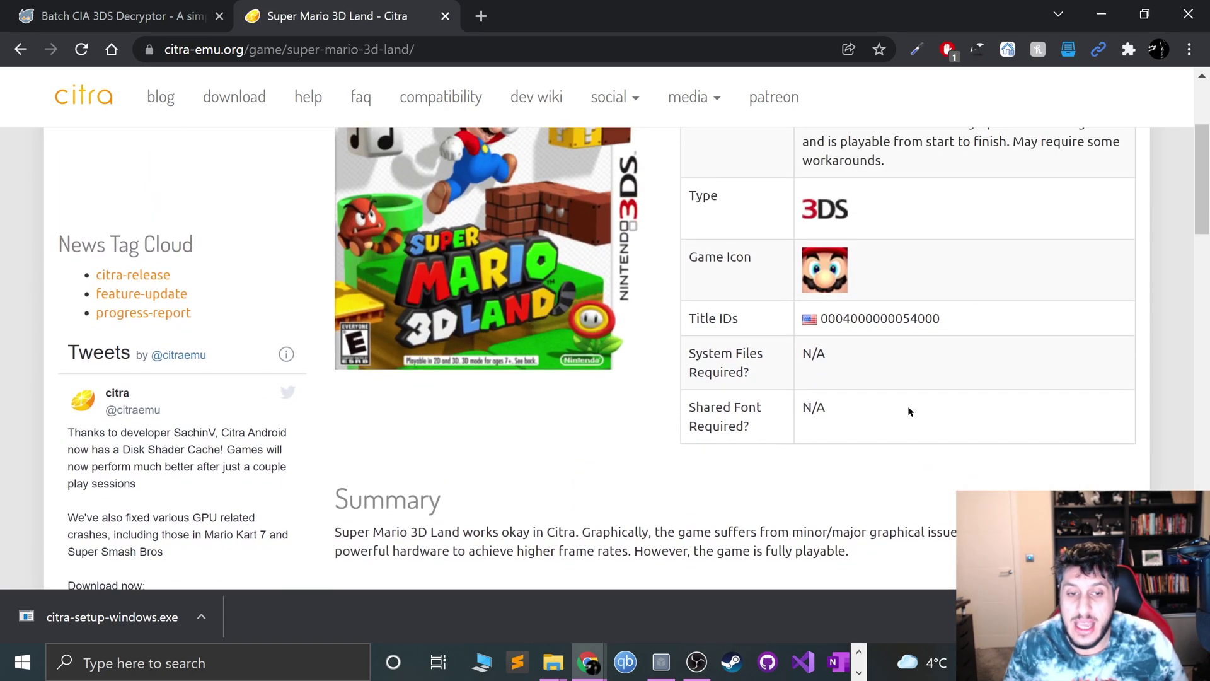
pyautogui.scroll(-6, 909, 411)
pyautogui.scroll(1, 629, 385)
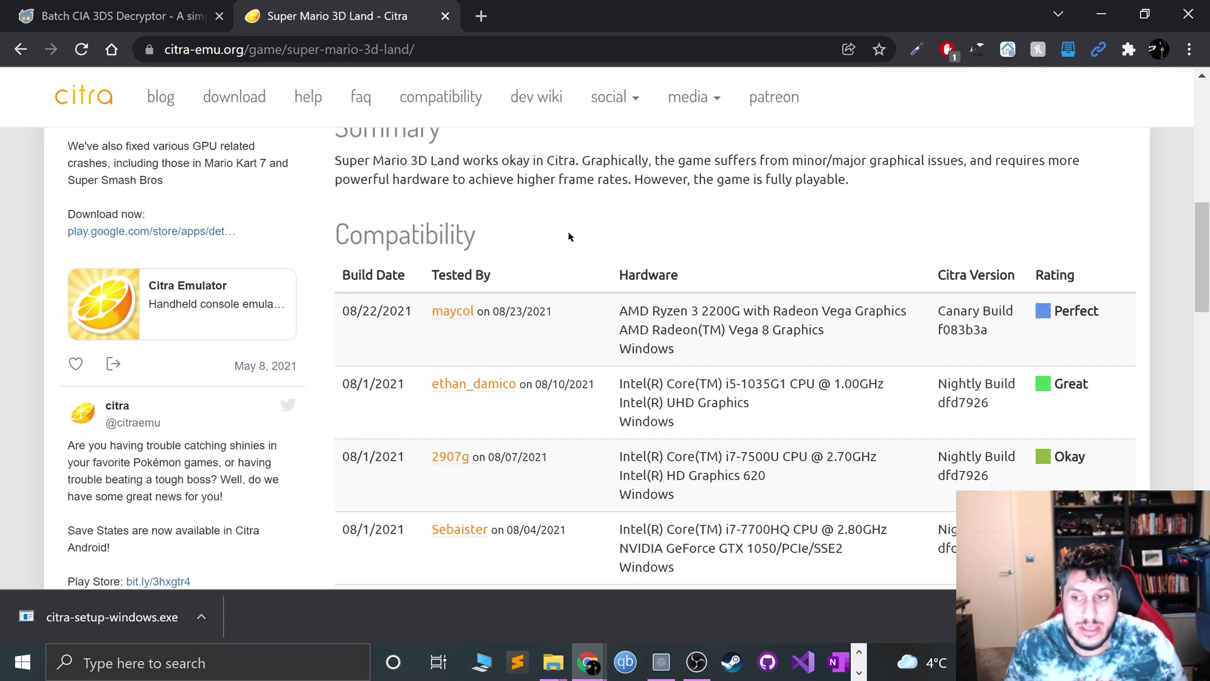
pyautogui.moveTo(569, 236); pyautogui.dragTo(983, 473)
pyautogui.click(762, 401)
pyautogui.moveTo(680, 310); pyautogui.dragTo(996, 457)
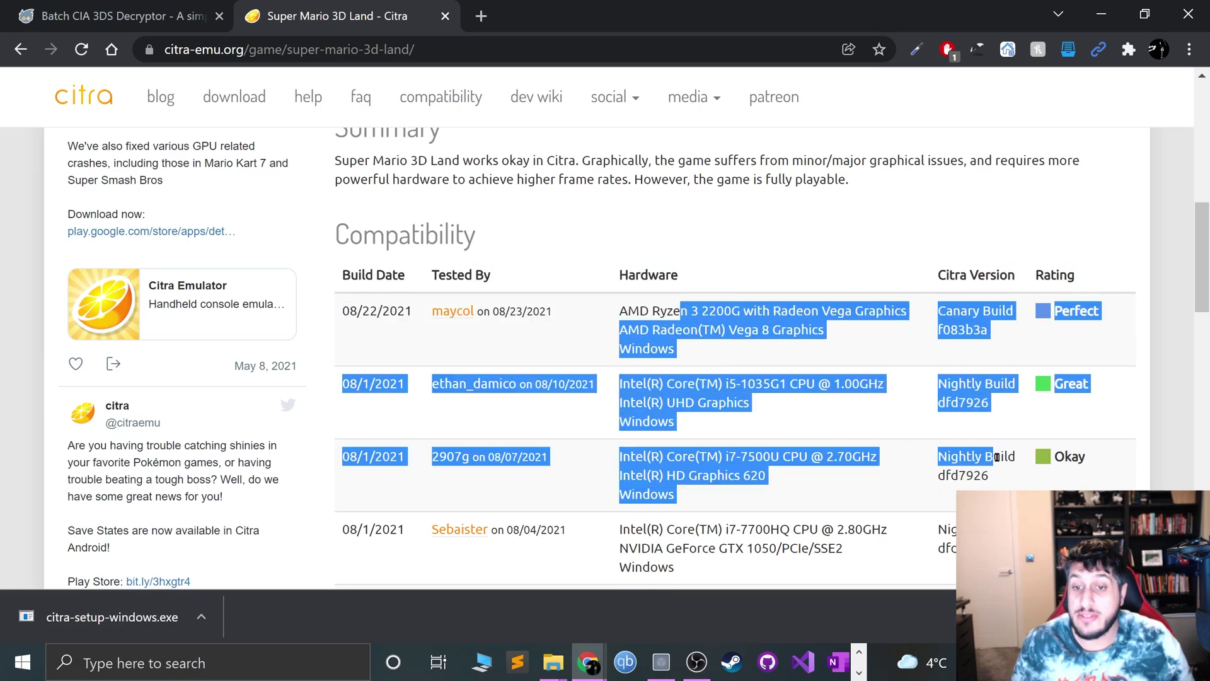
pyautogui.click(812, 361)
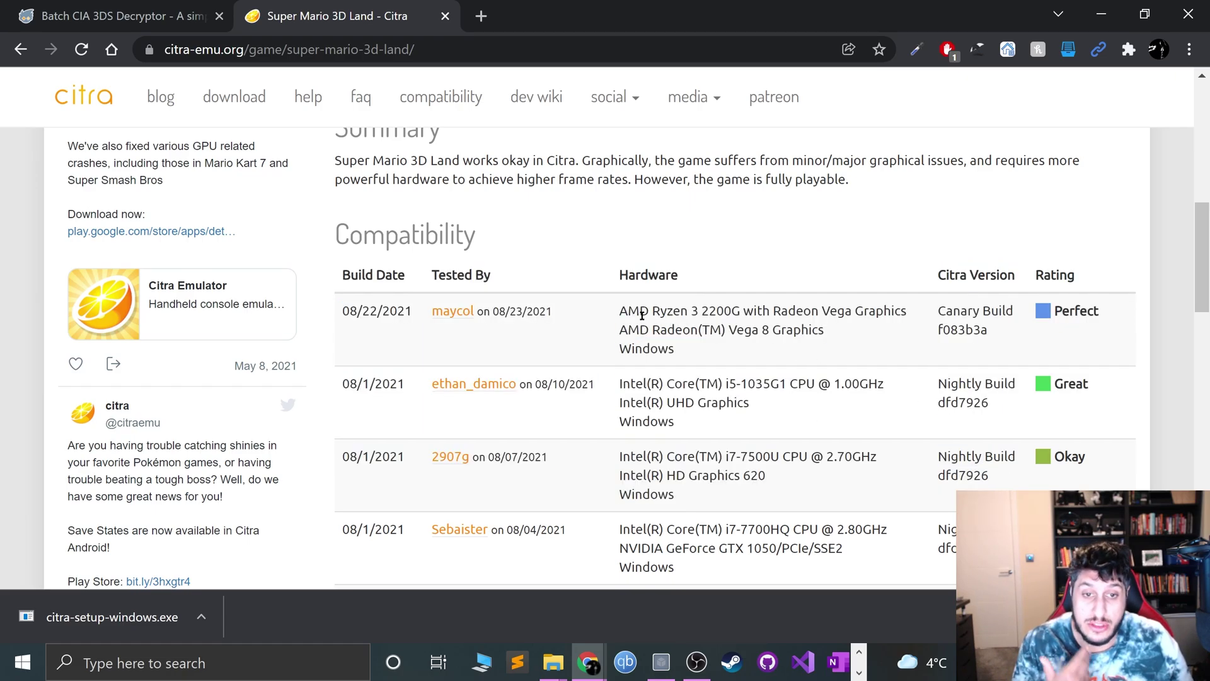
# Step: Look through the remaining hardware test results and ratings in the Super Mario 3D Land compatibility table
pyautogui.scroll(-1, 1043, 392)
pyautogui.scroll(-6, 1043, 392)
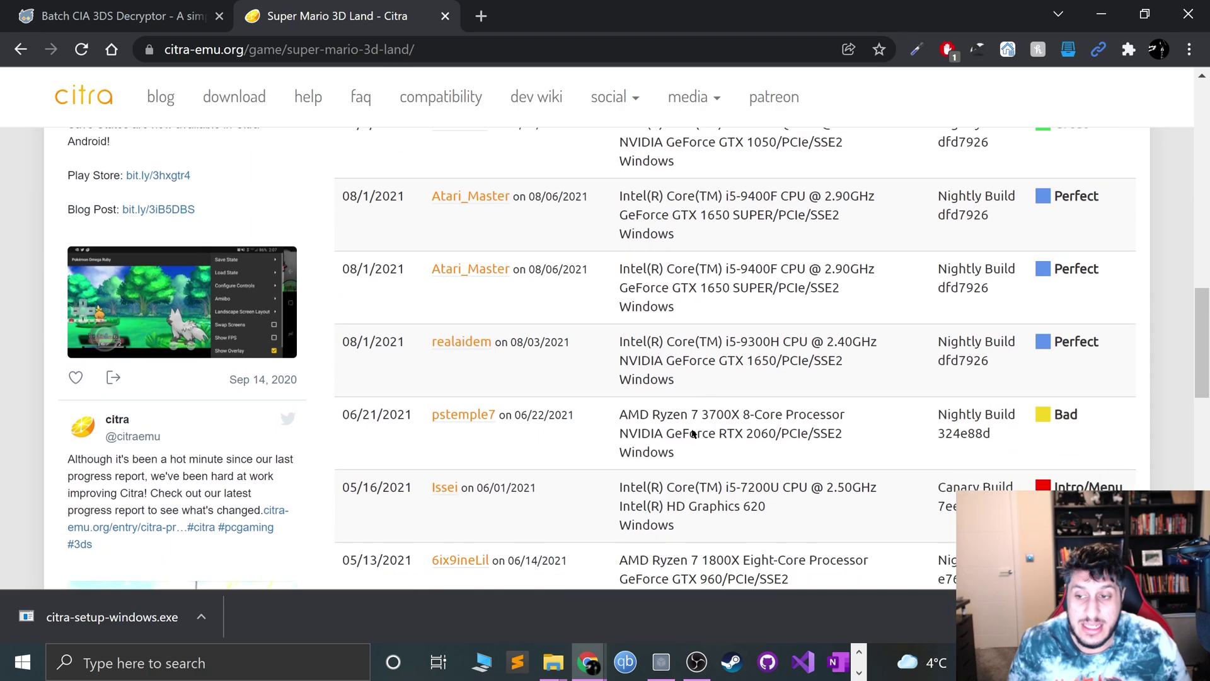
pyautogui.scroll(5, 435, 353)
pyautogui.scroll(-9, 454, 410)
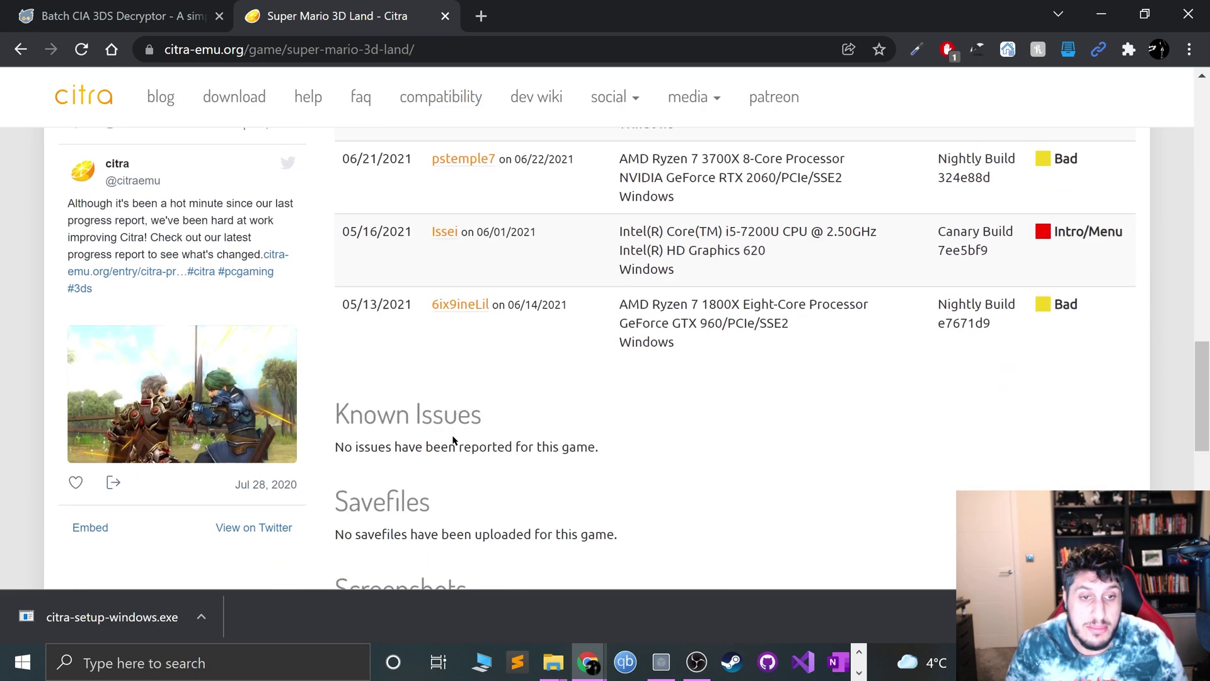
# Step: Examine the Known Issues, Savefiles and Screenshots sections of the Super Mario 3D Land entry, and return to the page's overall rating
pyautogui.moveTo(441, 257); pyautogui.dragTo(693, 333)
pyautogui.click(693, 323)
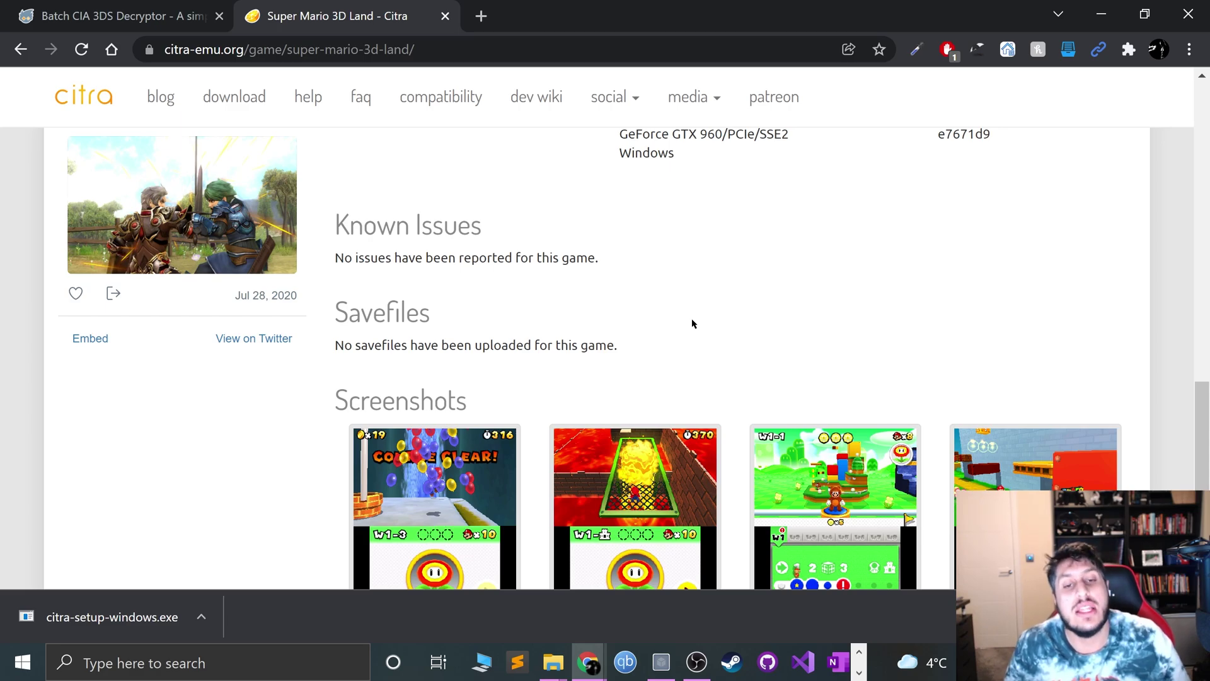
pyautogui.moveTo(705, 348); pyautogui.dragTo(397, 212)
pyautogui.click(499, 293)
pyautogui.moveTo(332, 346); pyautogui.dragTo(739, 368)
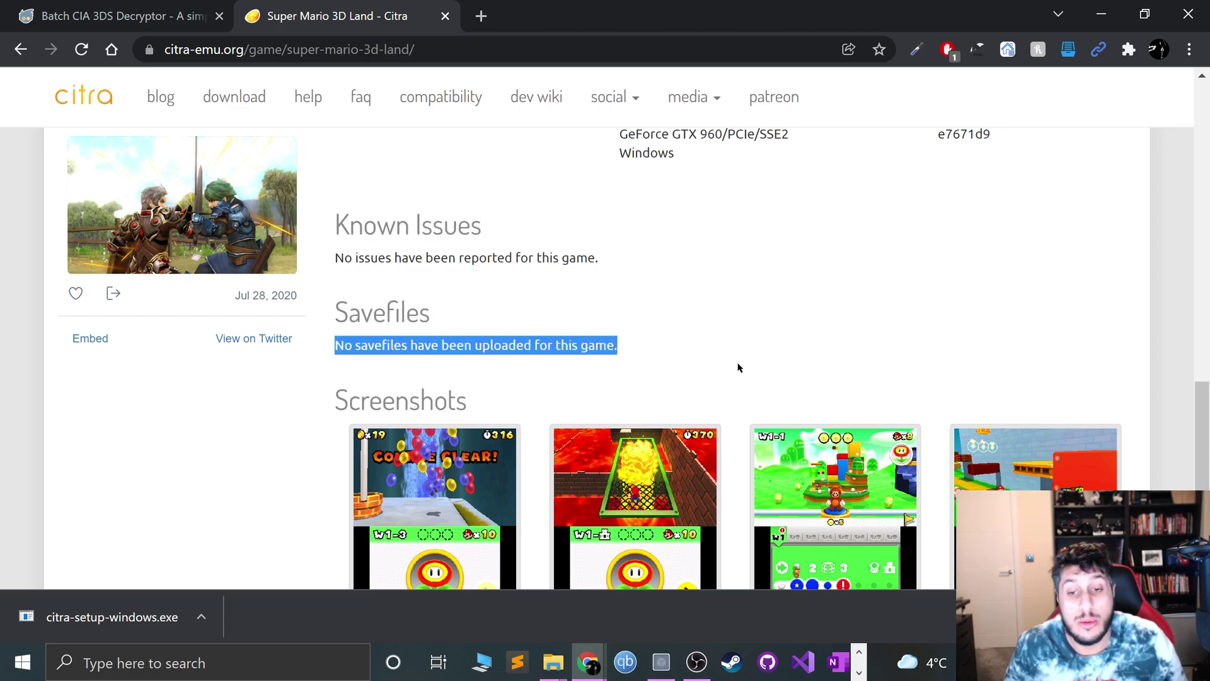
pyautogui.click(762, 373)
pyautogui.scroll(-5, 762, 376)
pyautogui.scroll(3, 926, 364)
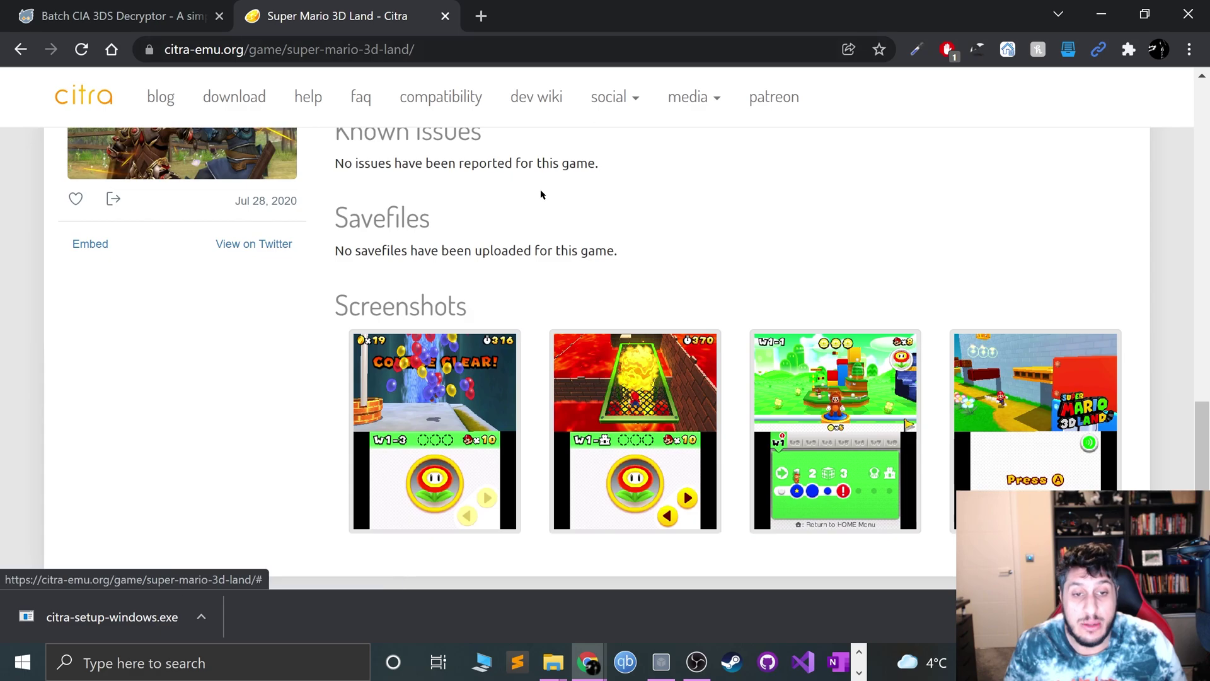
pyautogui.scroll(4, 621, 533)
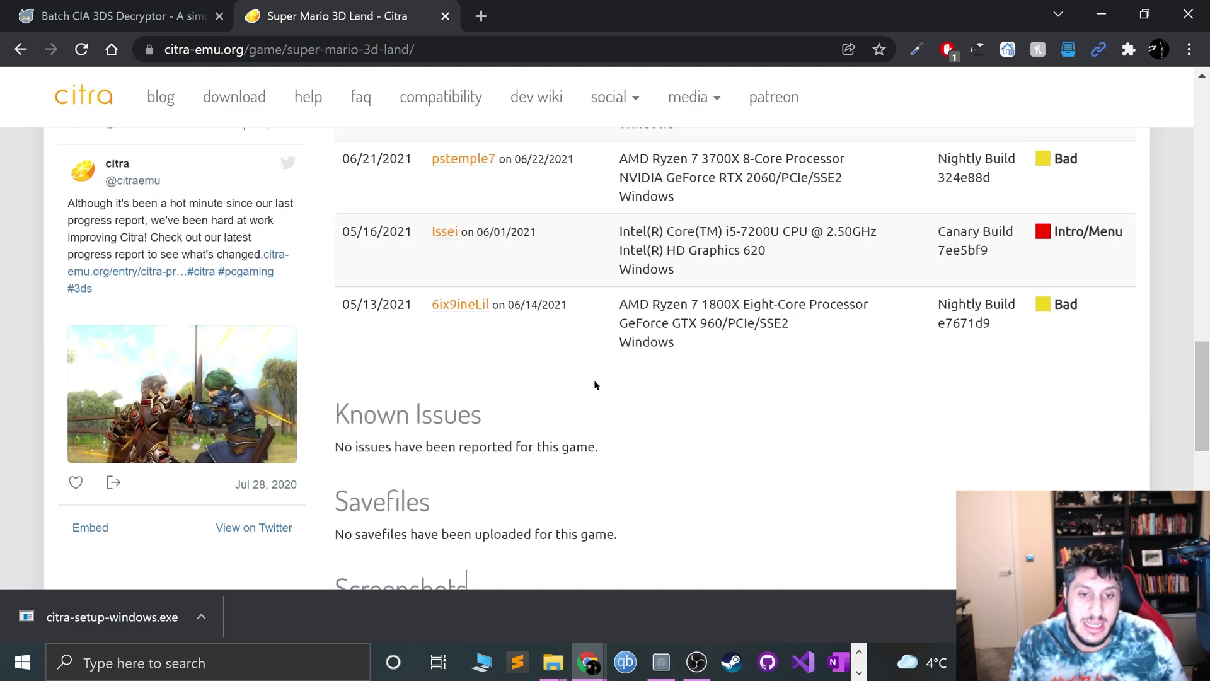
pyautogui.scroll(10, 595, 353)
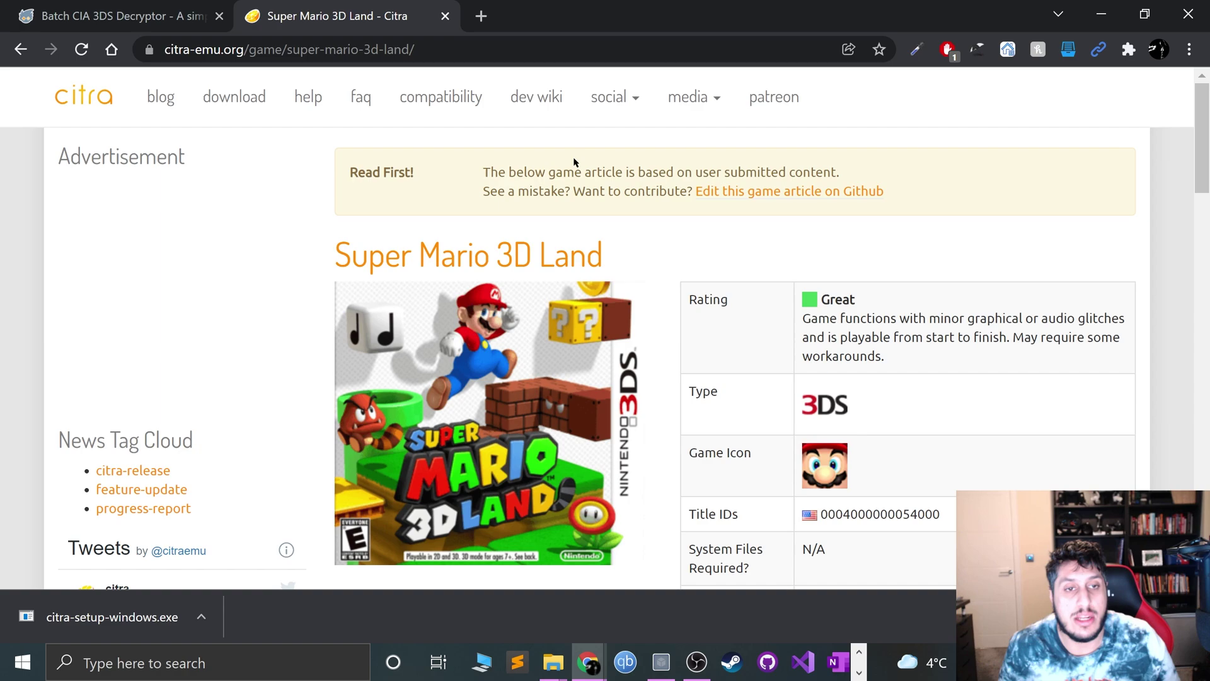
# Step: Download the Batch CIA 3DS Decryptor from the download link in the GBAtemp thread's first post
pyautogui.click(189, 16)
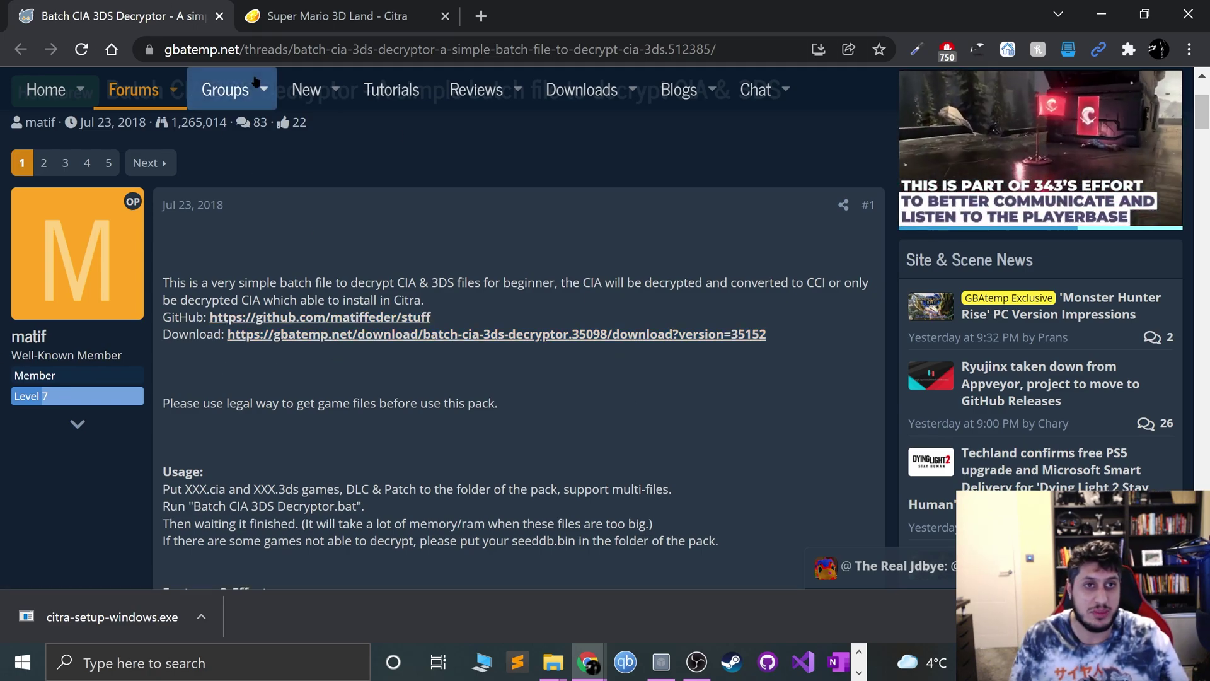
pyautogui.doubleClick(265, 50)
pyautogui.click(353, 253)
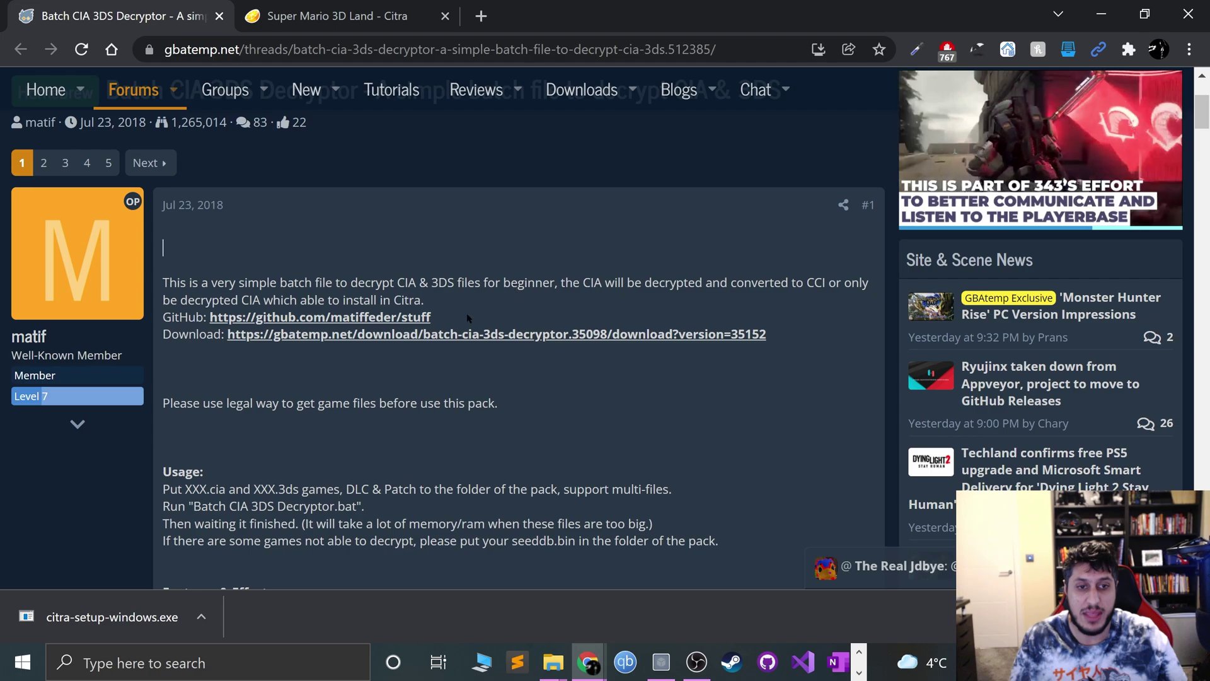
pyautogui.click(357, 335)
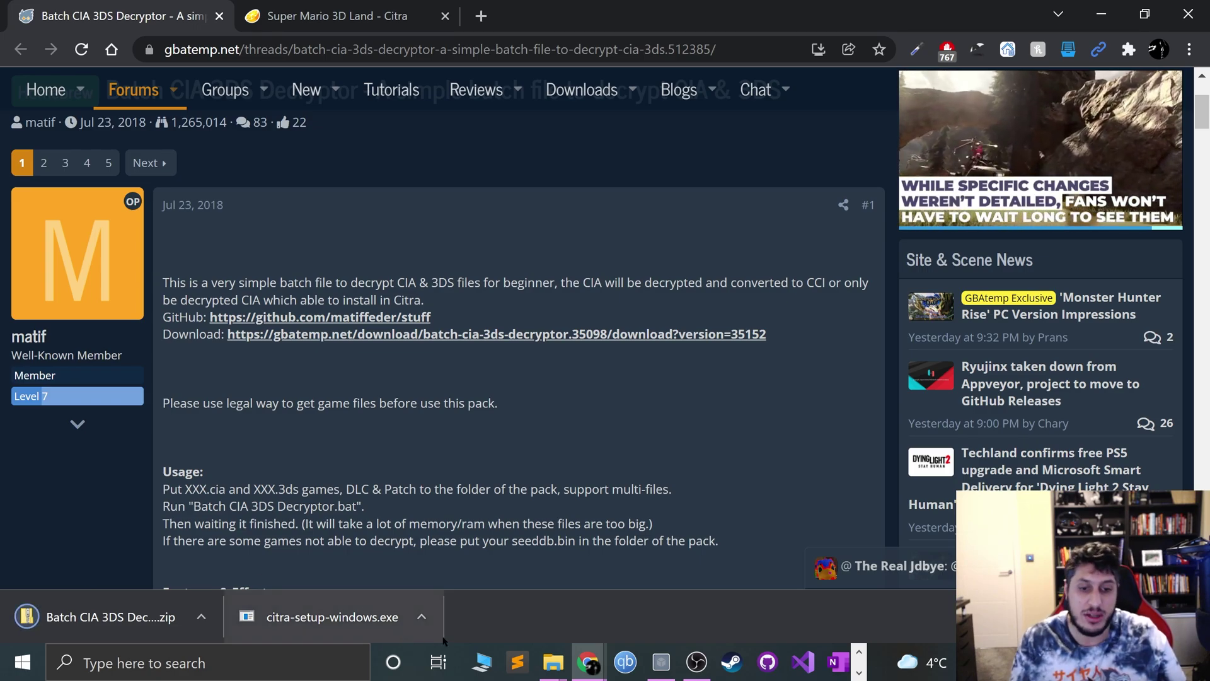
# Step: Show the downloaded citra-setup-windows.exe in its folder, enlarge the folder window and launch the installer
pyautogui.click(422, 615)
pyautogui.click(475, 551)
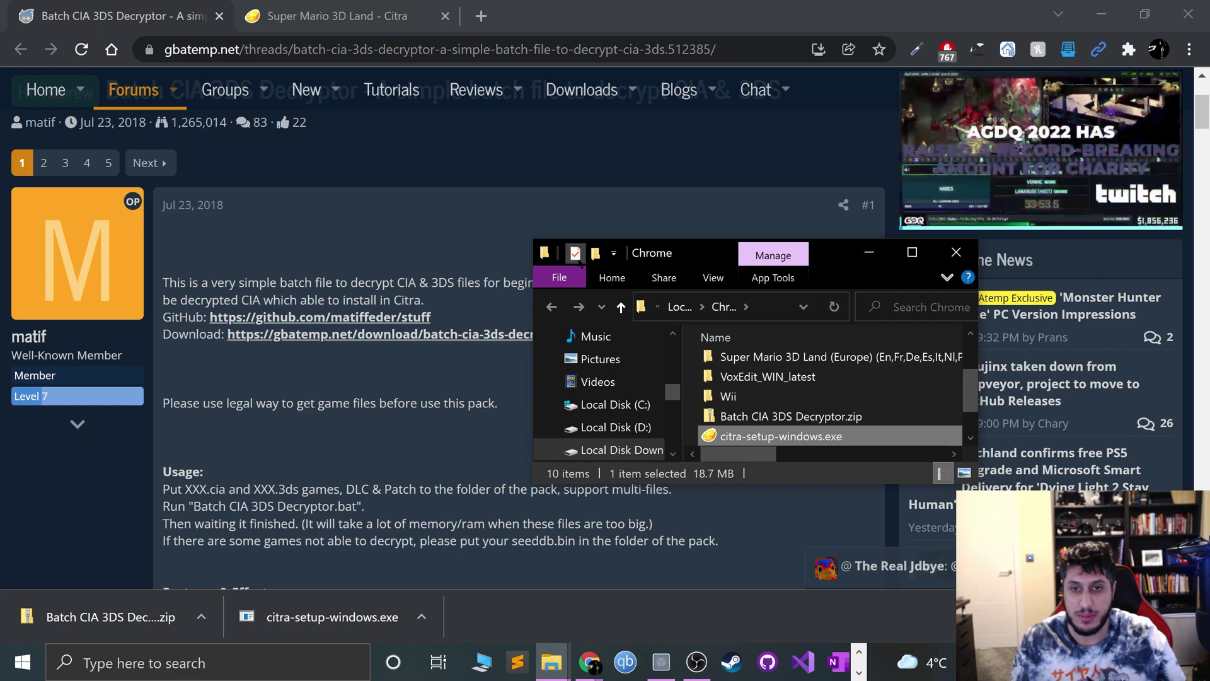
pyautogui.moveTo(681, 252); pyautogui.dragTo(292, 112)
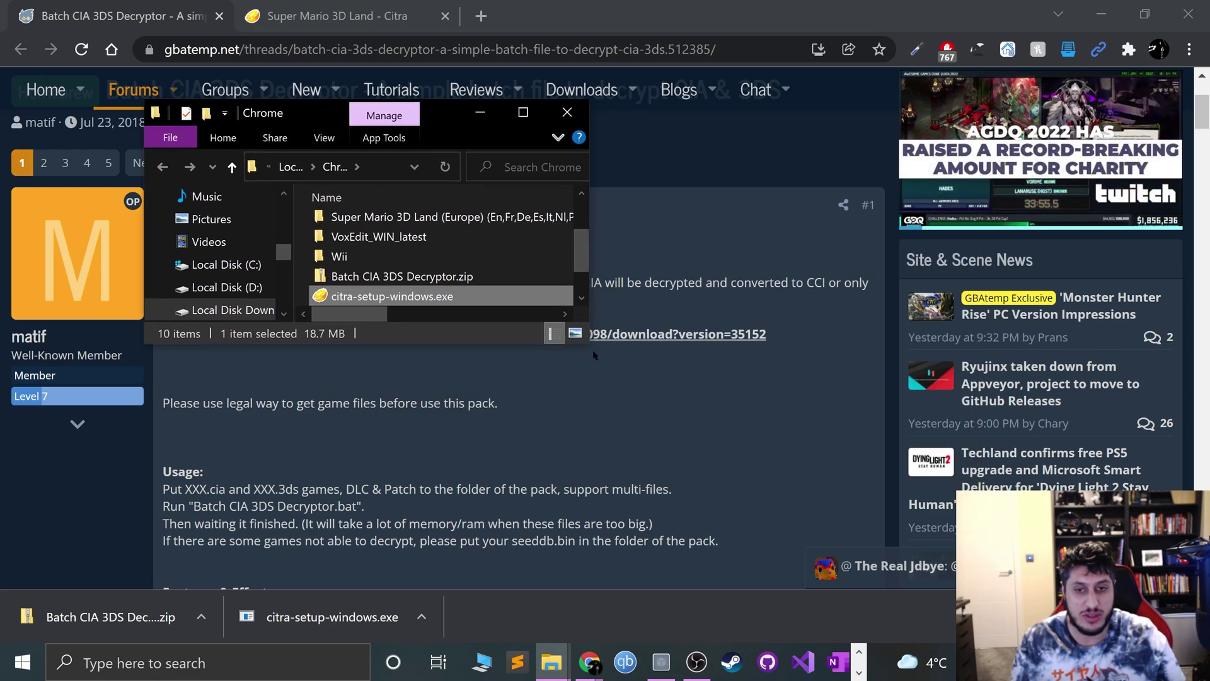
pyautogui.moveTo(583, 344); pyautogui.dragTo(975, 520)
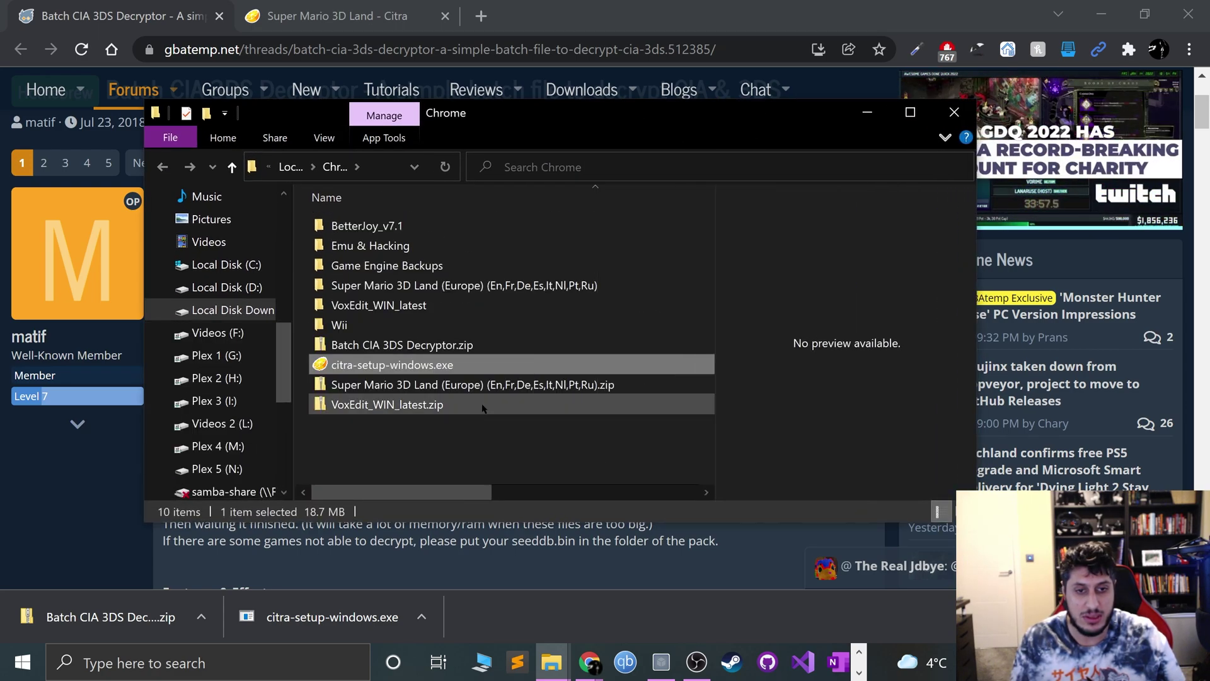
pyautogui.doubleClick(427, 366)
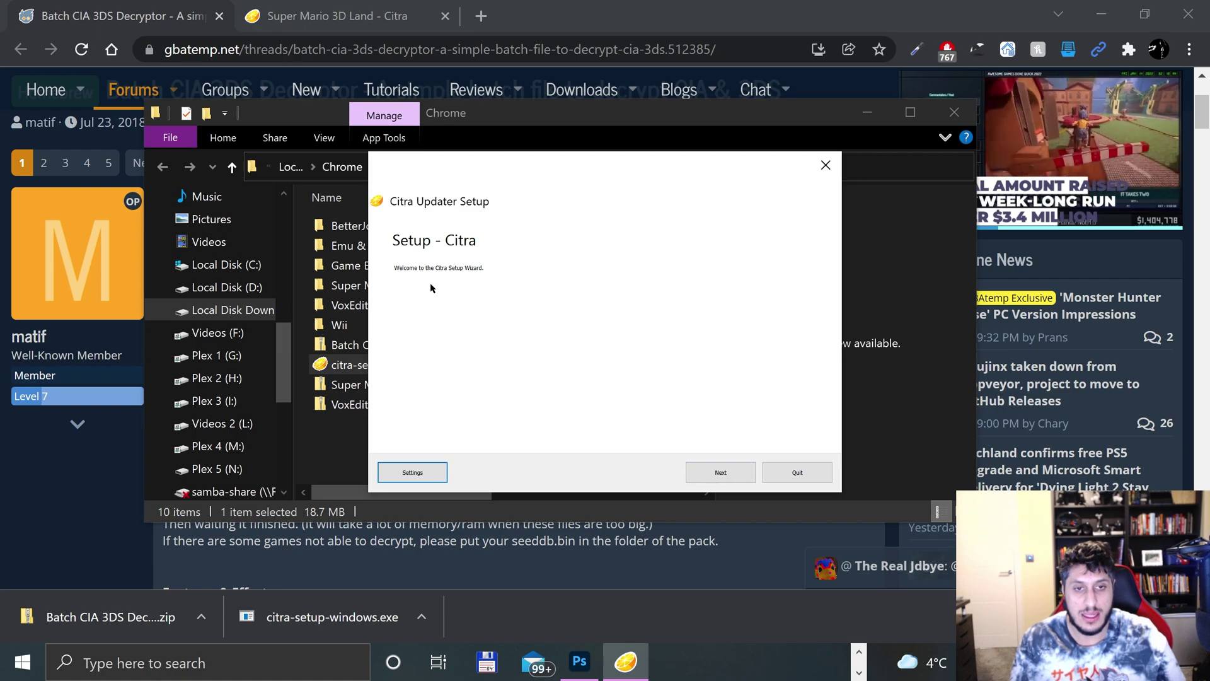
# Step: Check the Citra installer's network and repository settings, leaving the Official Citra Repository enabled
pyautogui.click(413, 472)
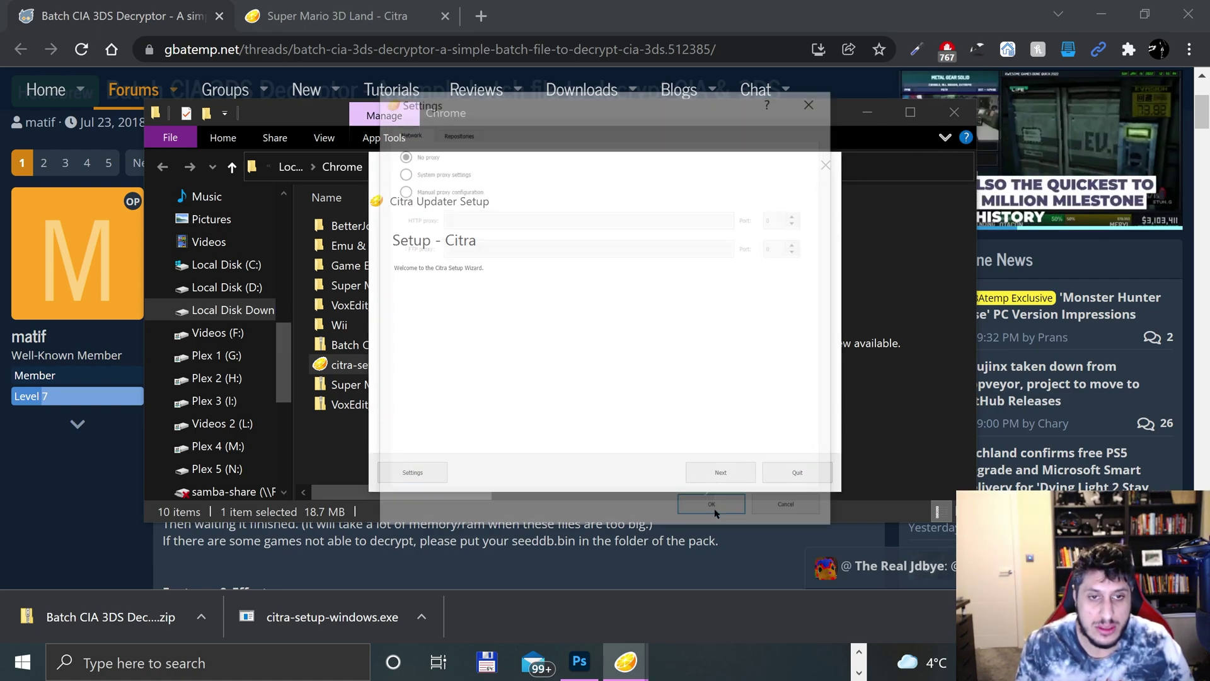
pyautogui.click(456, 130)
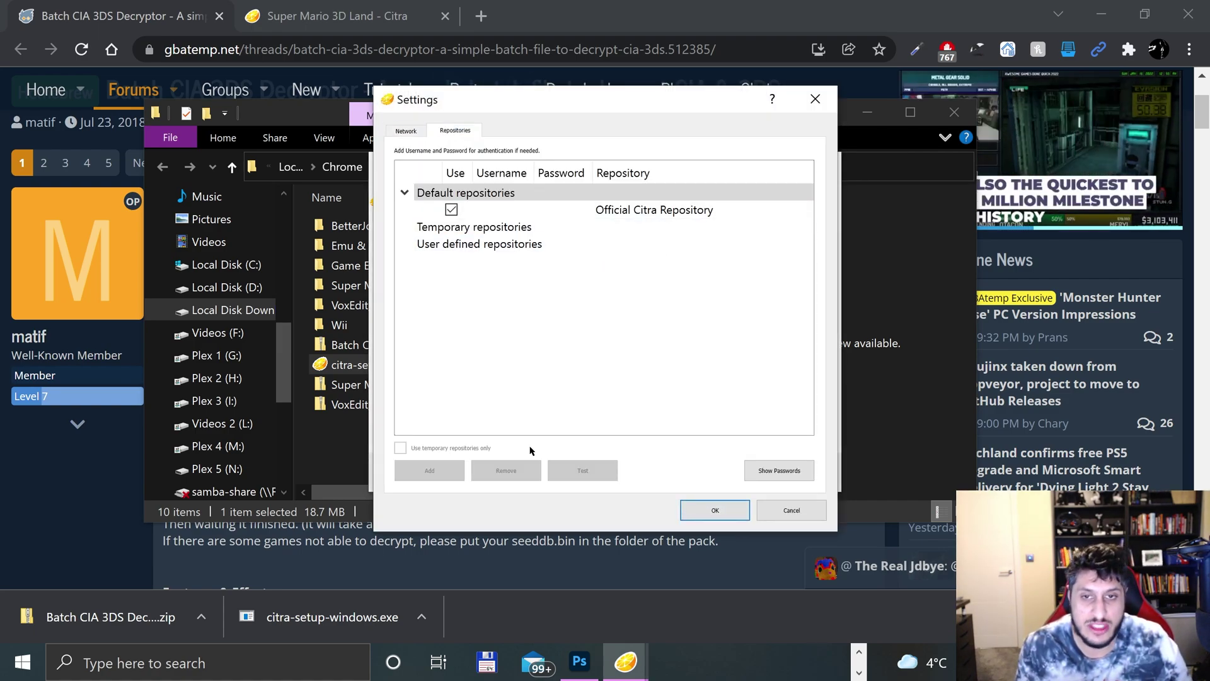
pyautogui.click(715, 510)
# Step: Set Citra's installation folder to D:\Games\Citra and continue to the component selection
pyautogui.click(716, 472)
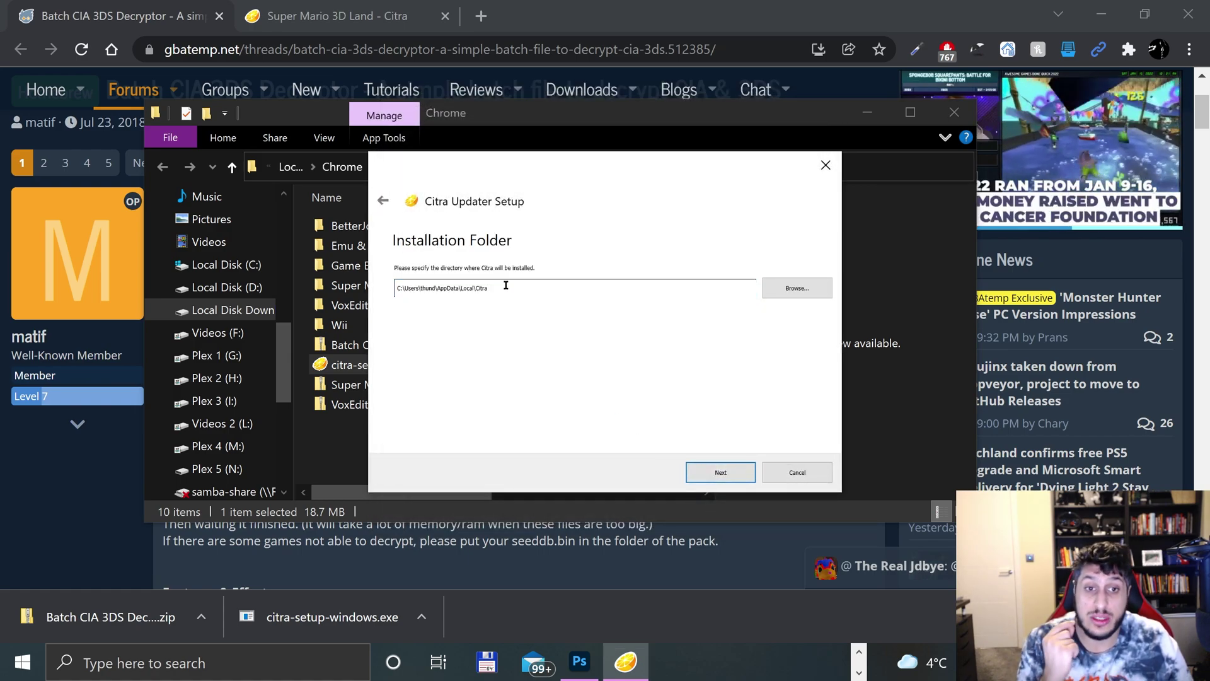
pyautogui.tripleClick(506, 288)
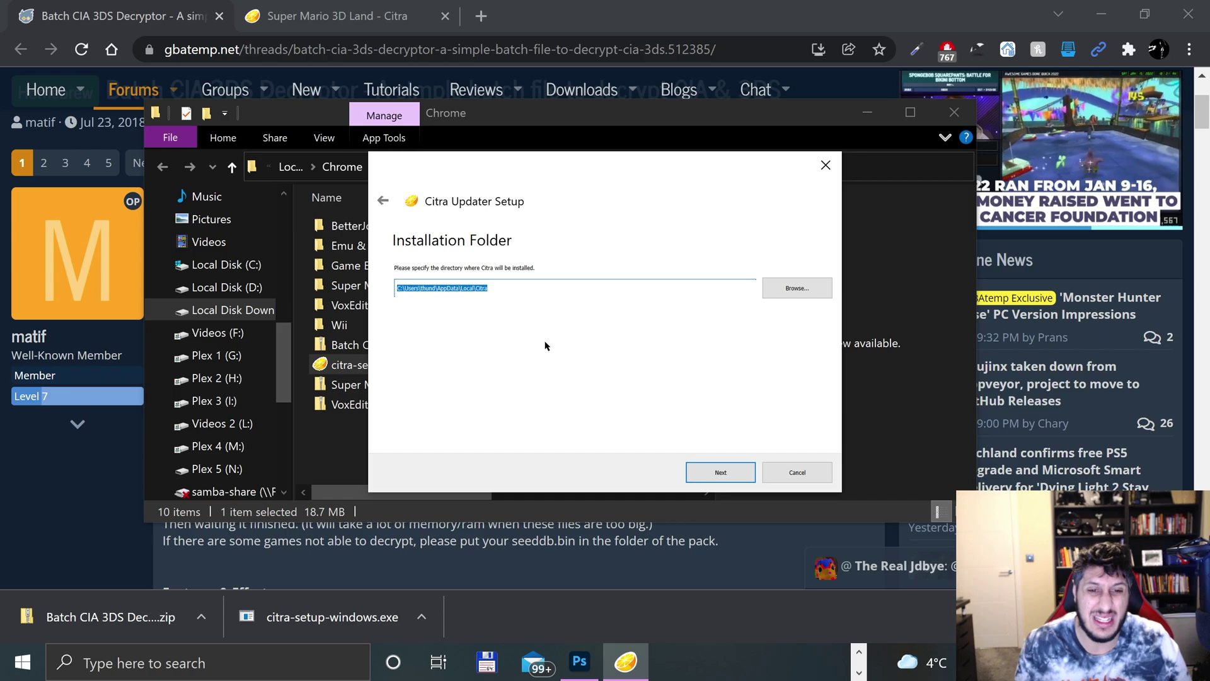
pyautogui.click(795, 288)
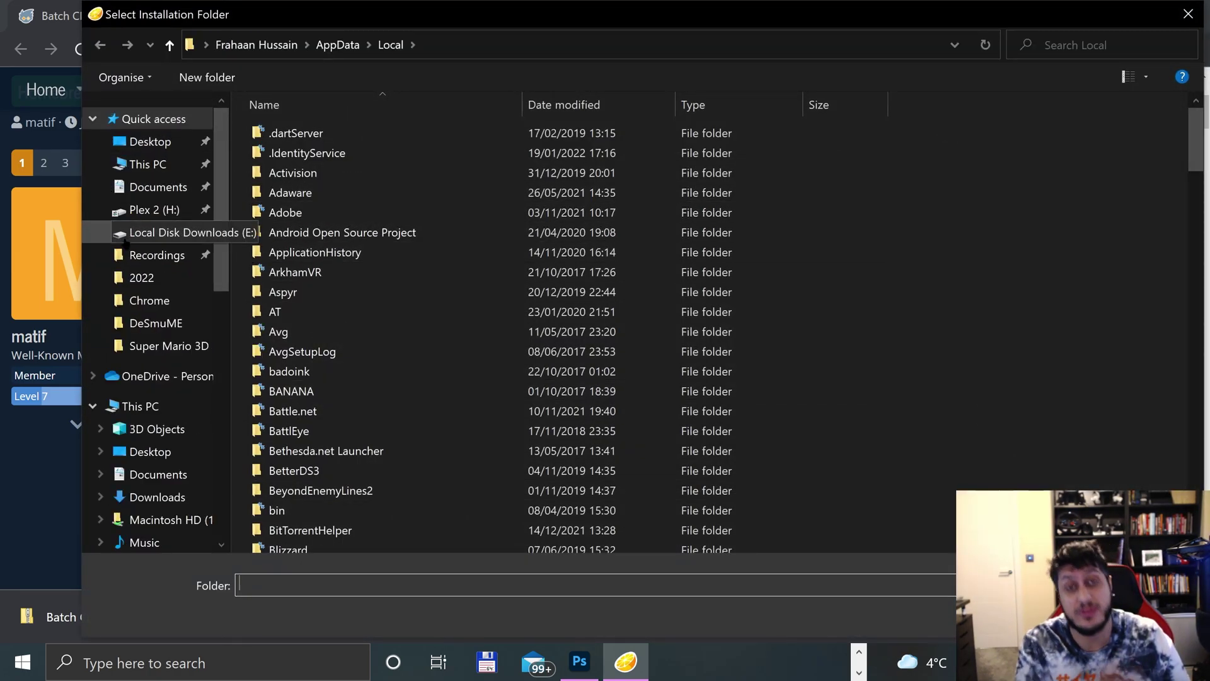
pyautogui.scroll(-3, 125, 243)
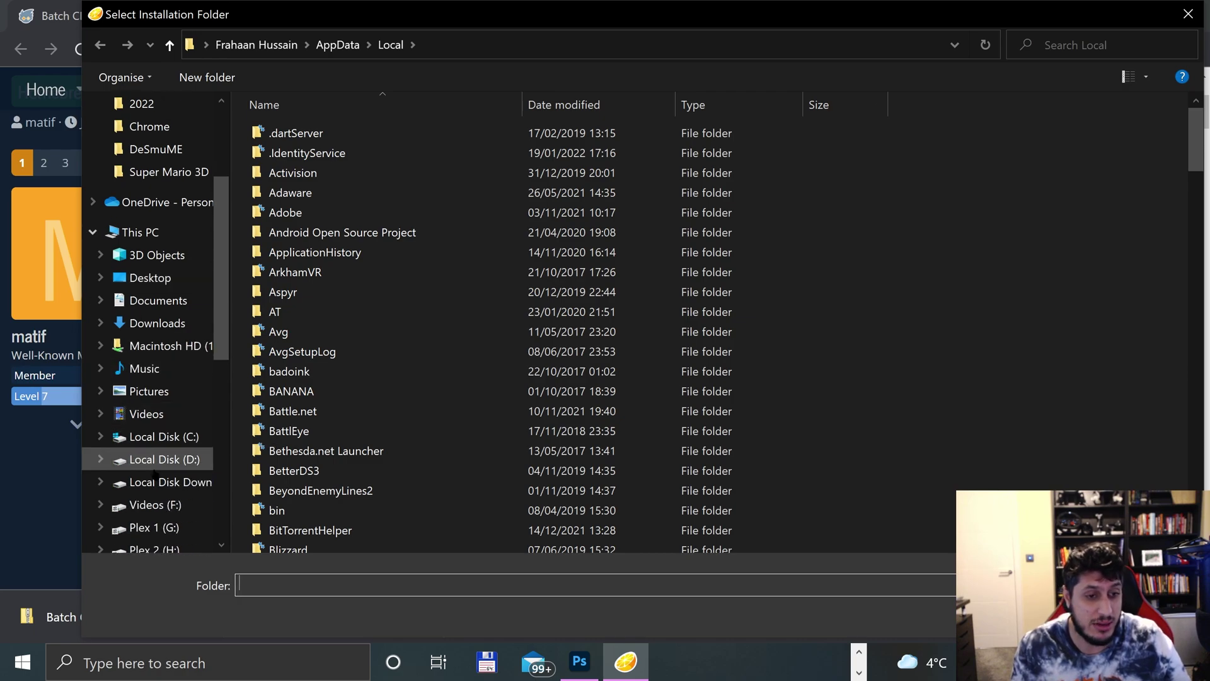
pyautogui.click(154, 466)
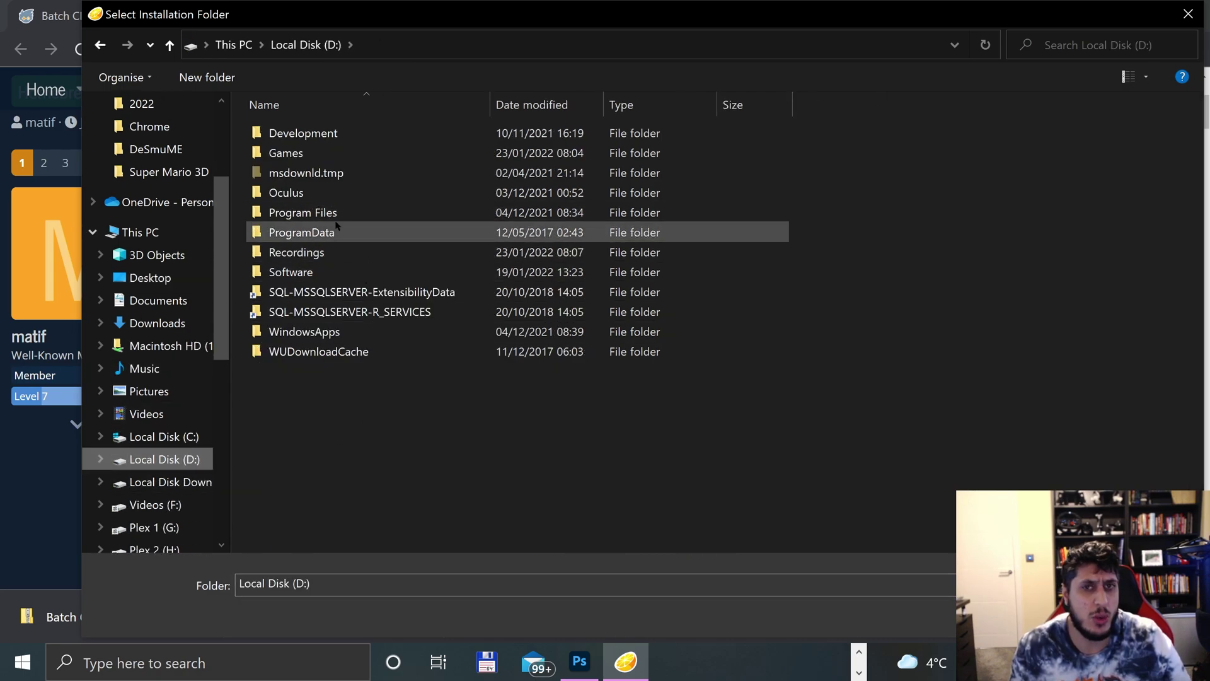
pyautogui.doubleClick(286, 152)
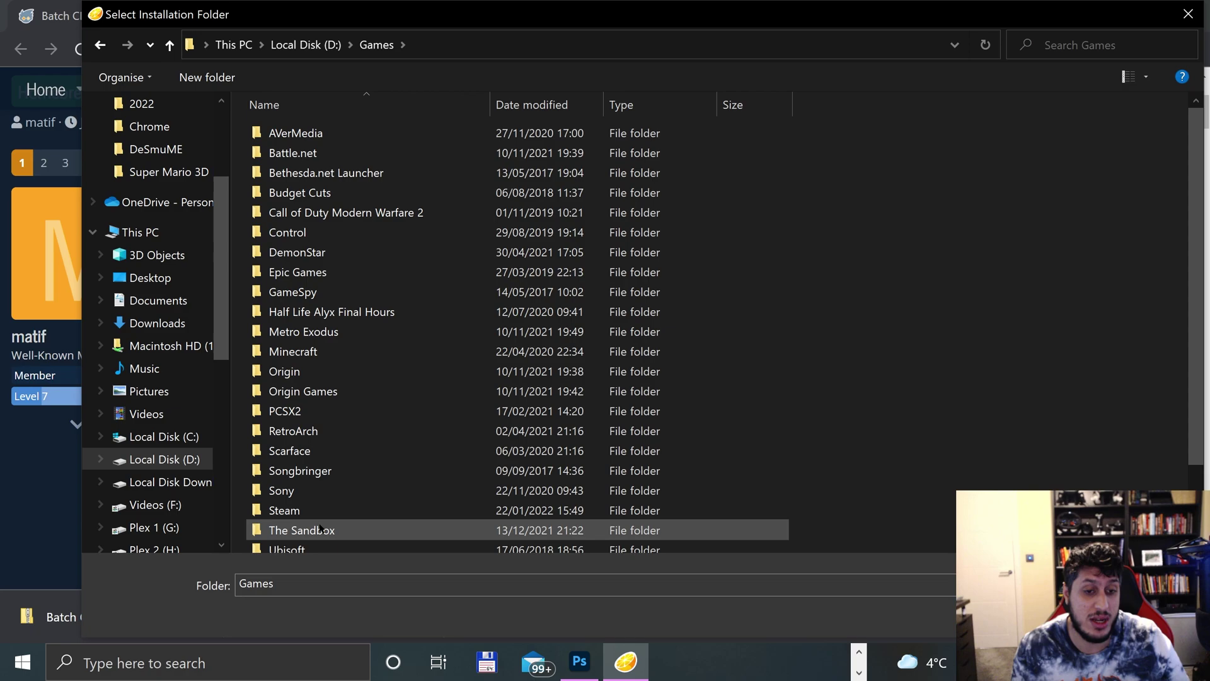
pyautogui.click(295, 578)
pyautogui.press('Return')
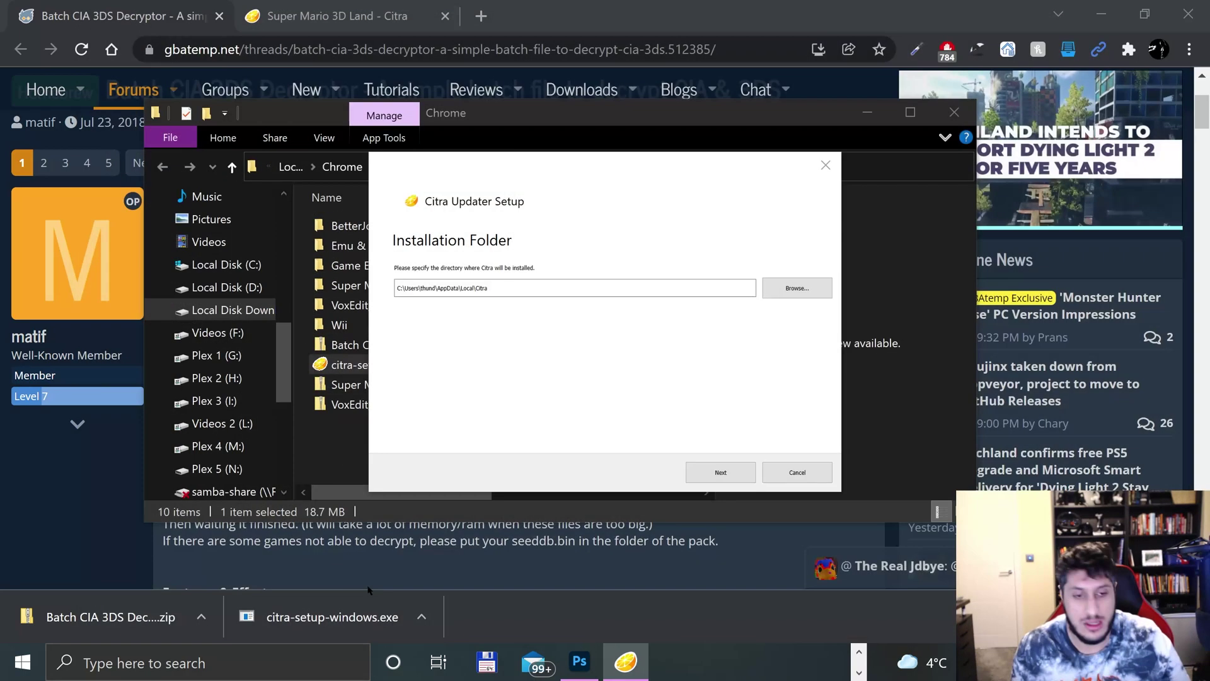
pyautogui.click(507, 285)
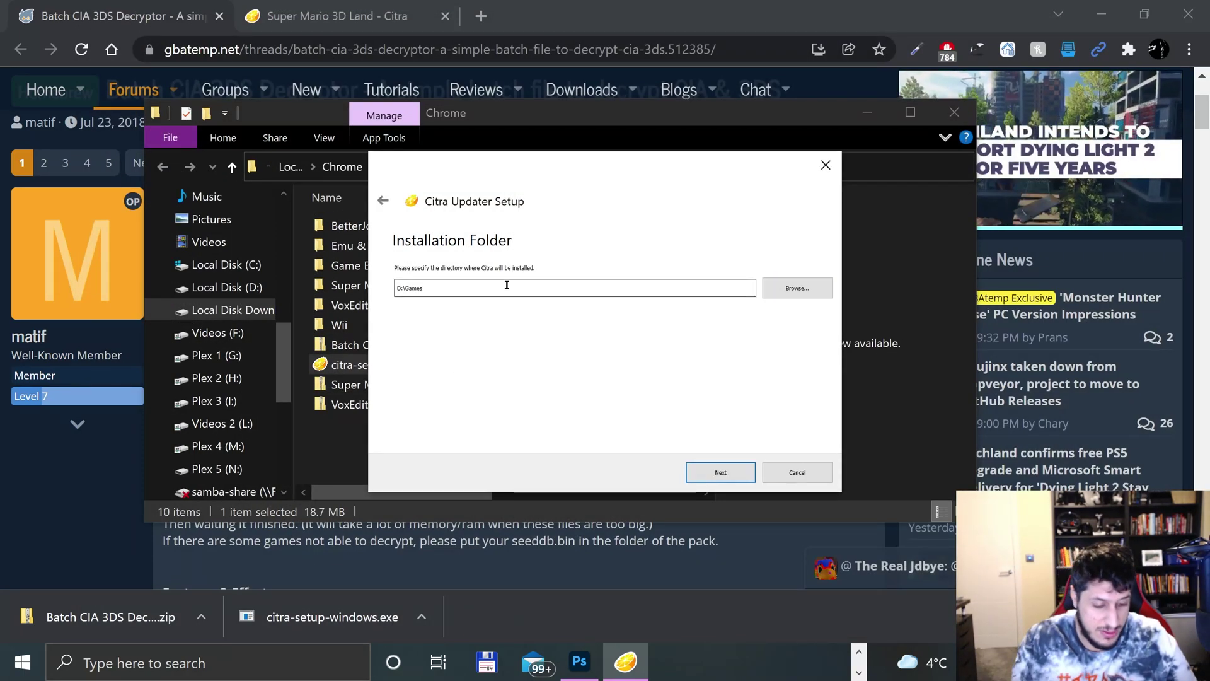
pyautogui.write('\\Citra')
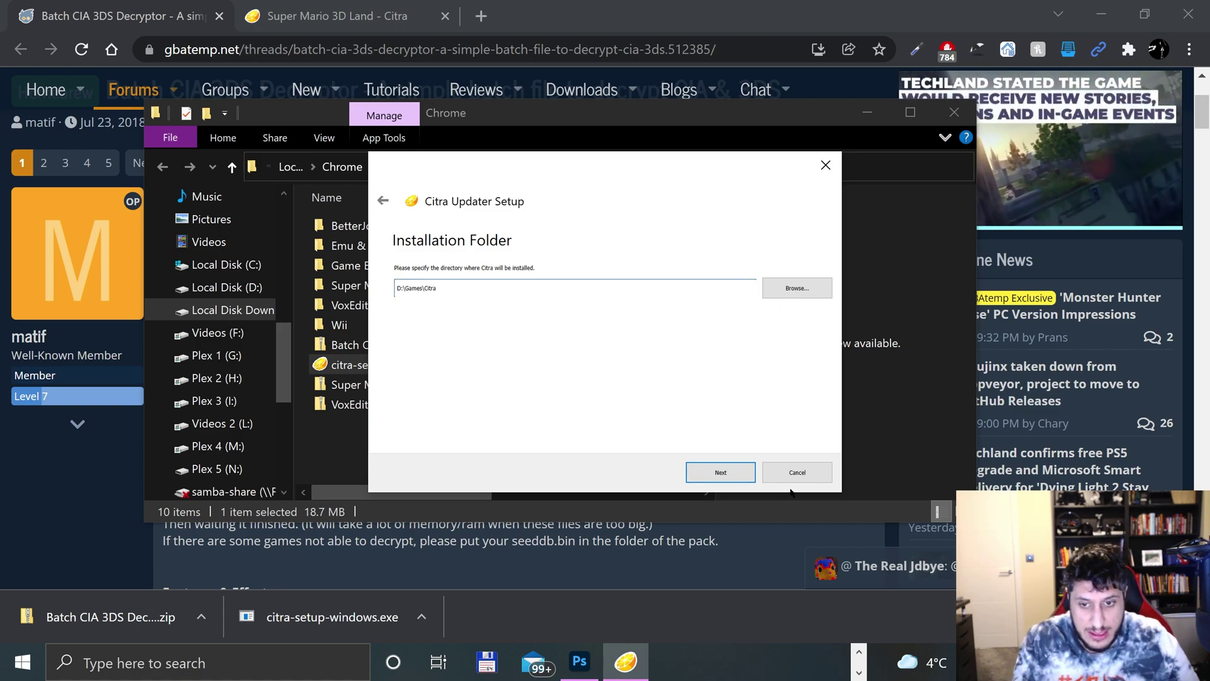
pyautogui.click(717, 474)
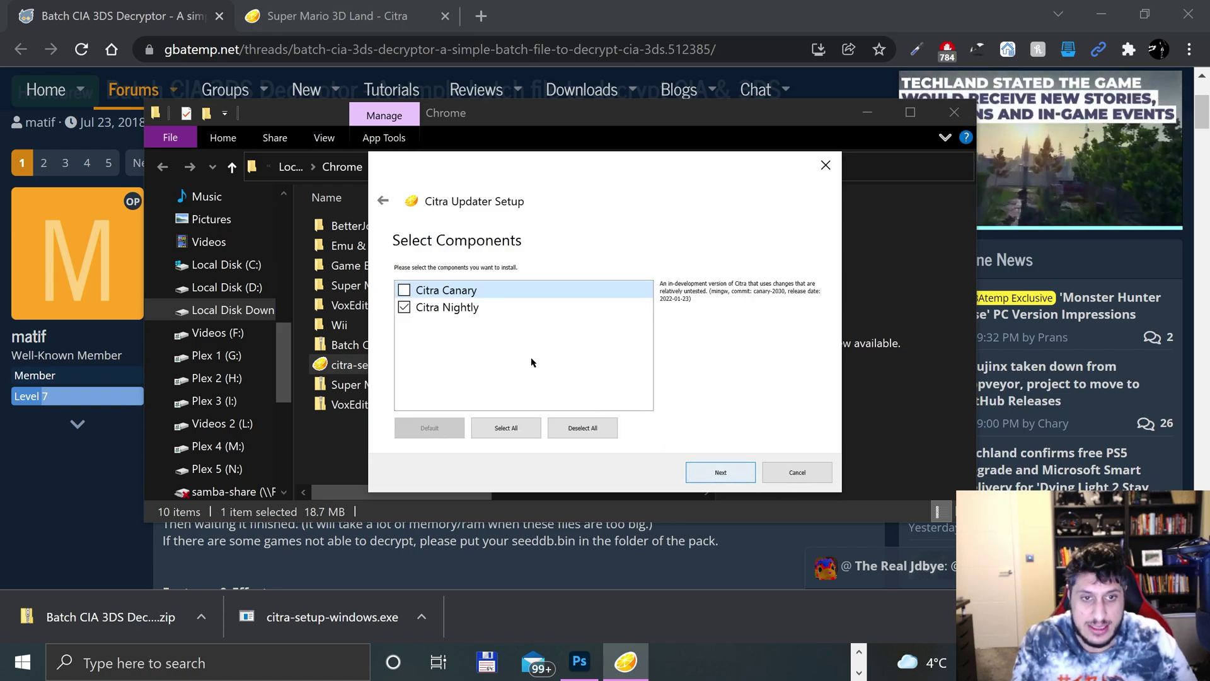
# Step: Compare the Citra Canary and Citra Nightly descriptions, and continue with only Citra Nightly chosen for installation
pyautogui.click(458, 312)
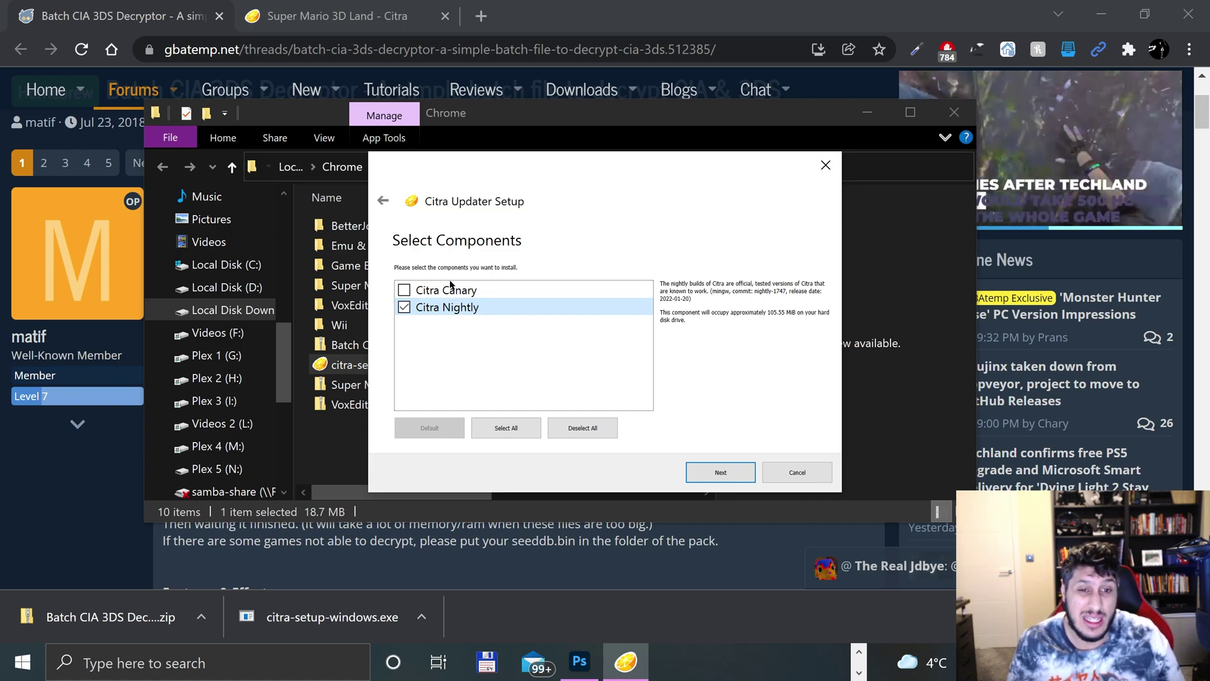
pyautogui.click(466, 290)
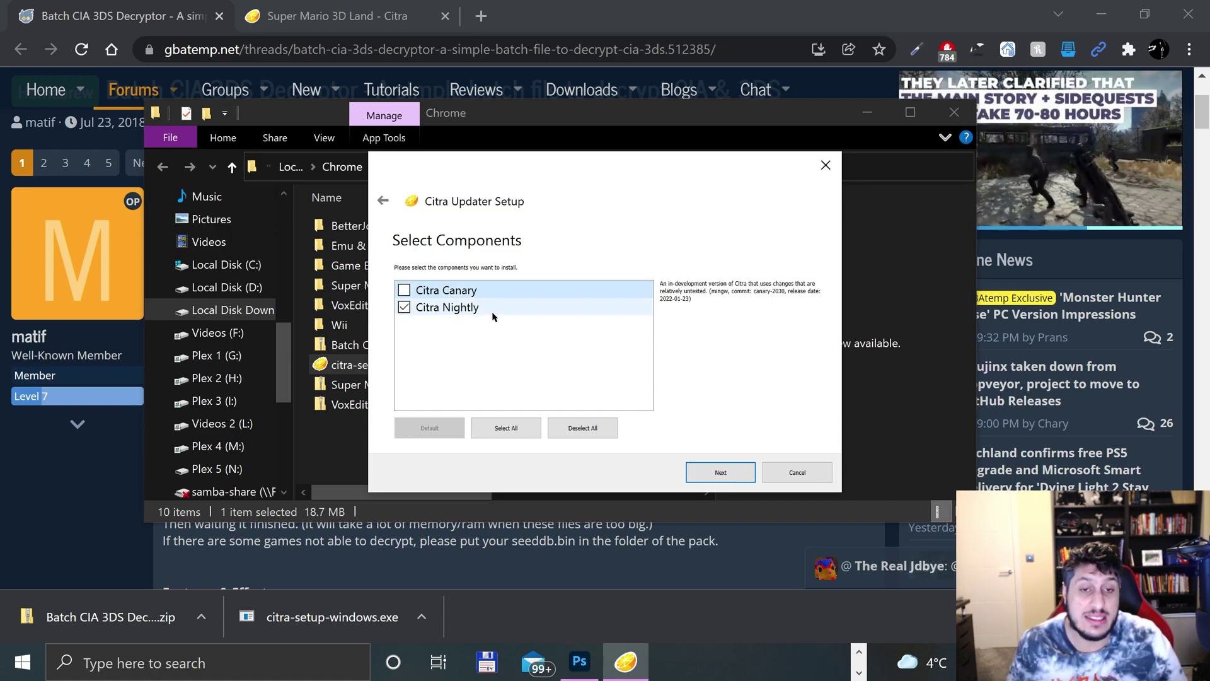
pyautogui.click(473, 310)
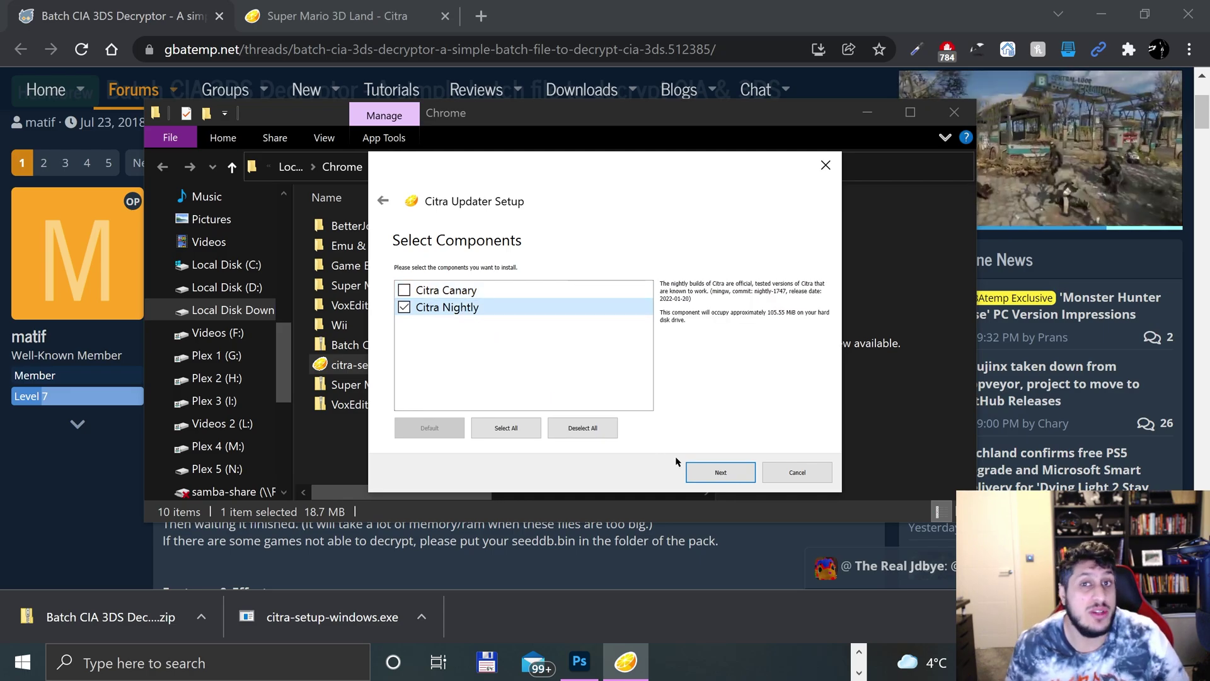
pyautogui.click(721, 474)
# Step: Accept the license agreement and keep Citra as the Start Menu shortcuts folder
pyautogui.click(401, 416)
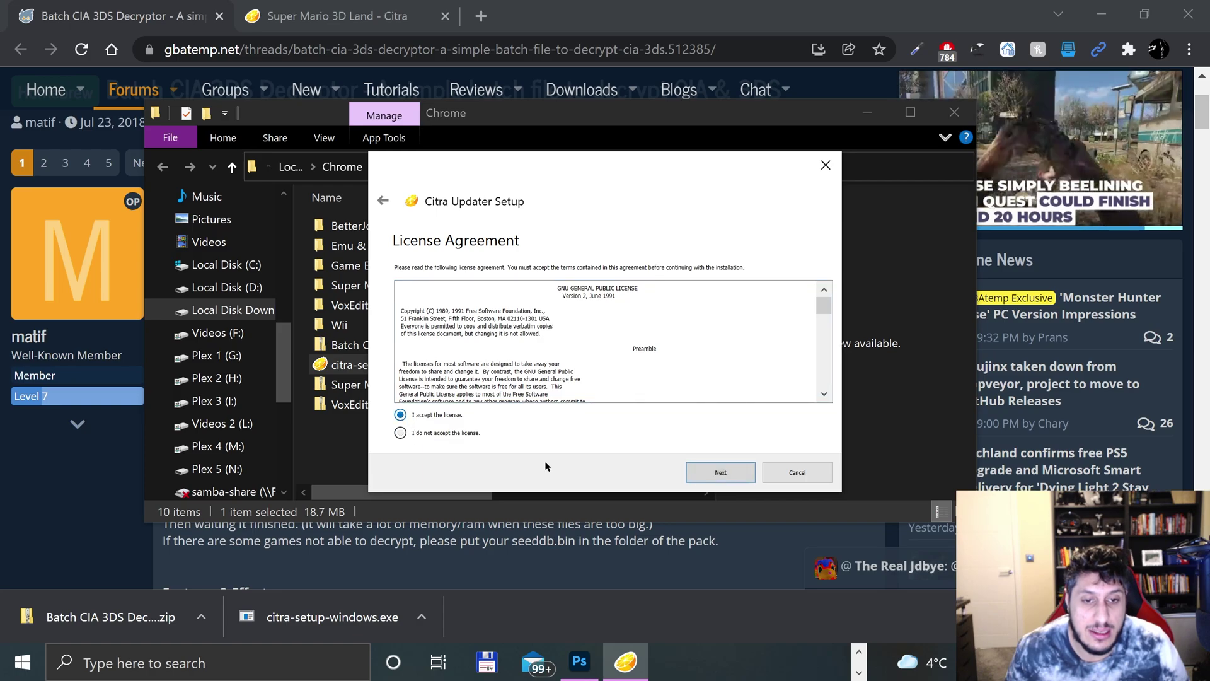
pyautogui.click(721, 472)
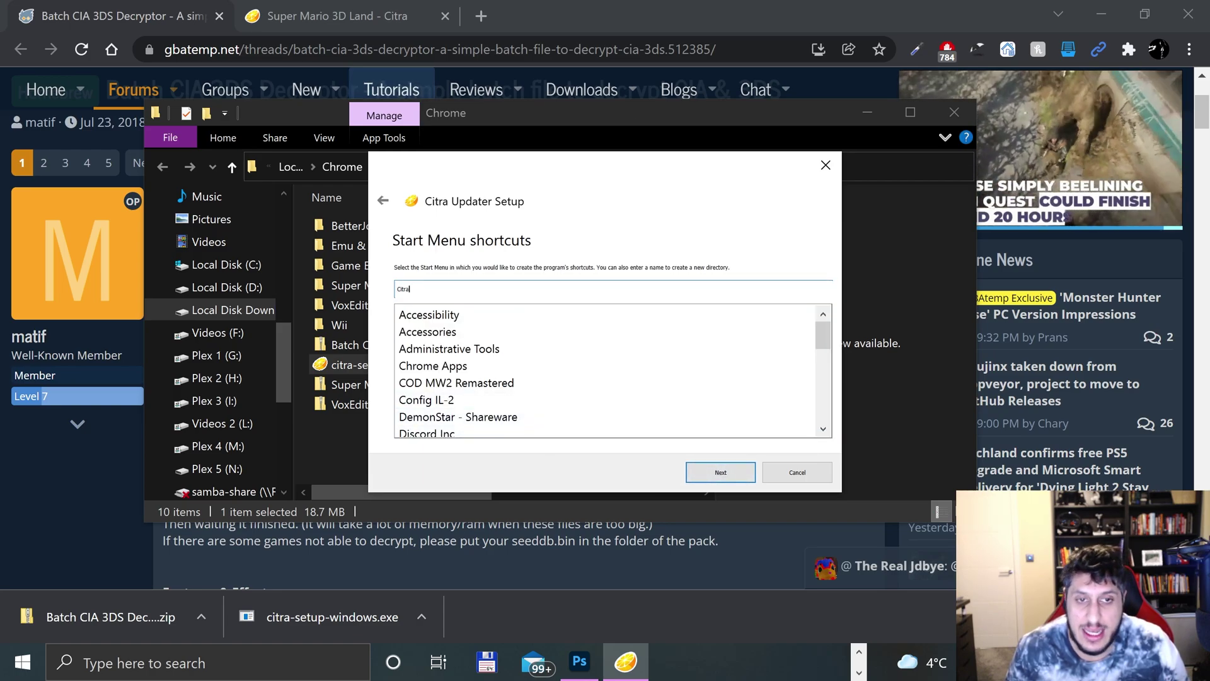
pyautogui.click(706, 474)
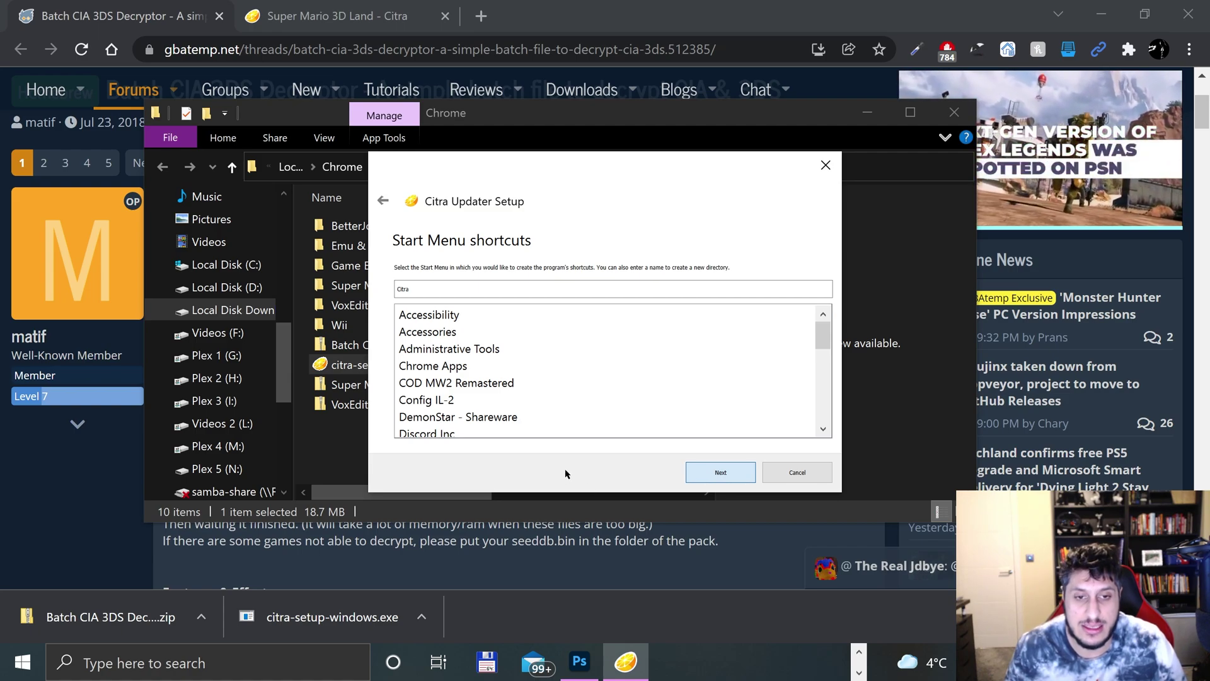
# Step: Show the details of the running Citra installation and finish the setup wizard once it is done
pyautogui.click(430, 321)
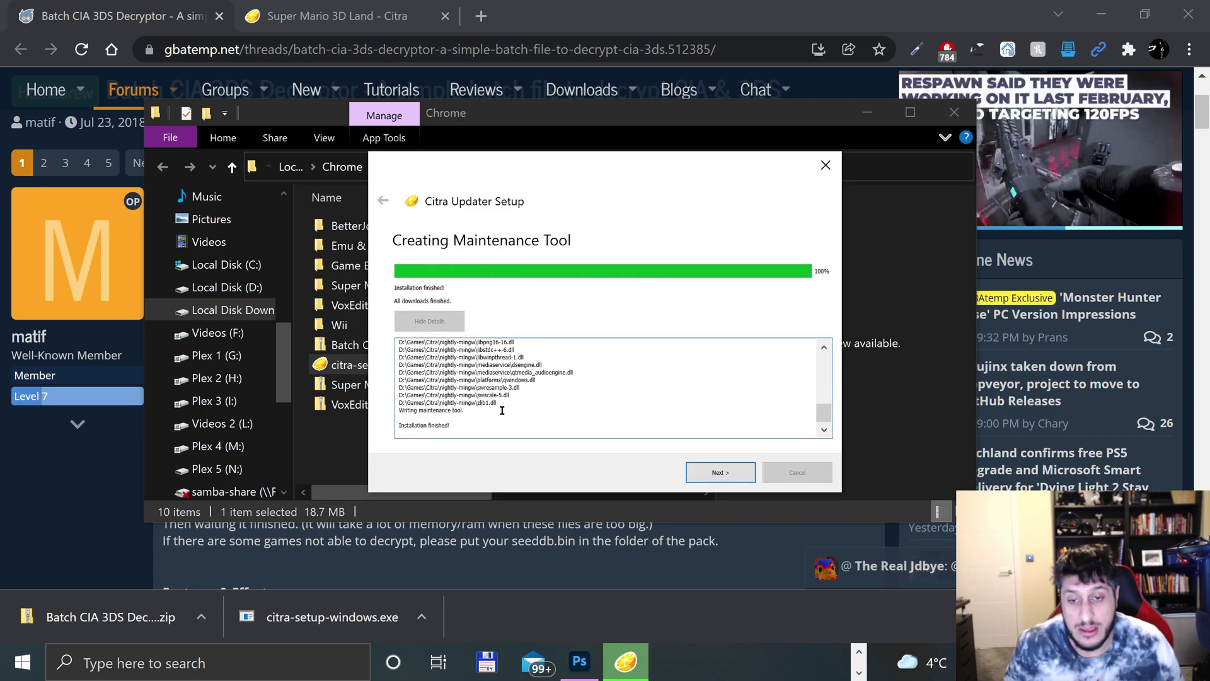
pyautogui.click(721, 472)
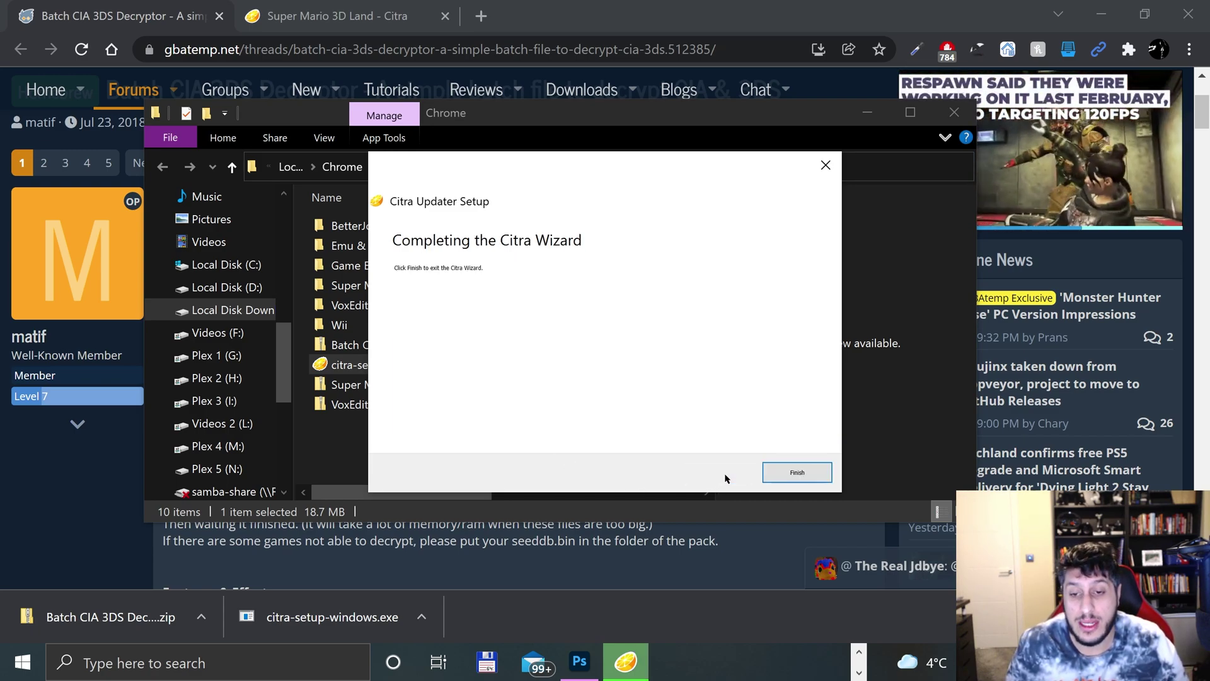
pyautogui.click(789, 472)
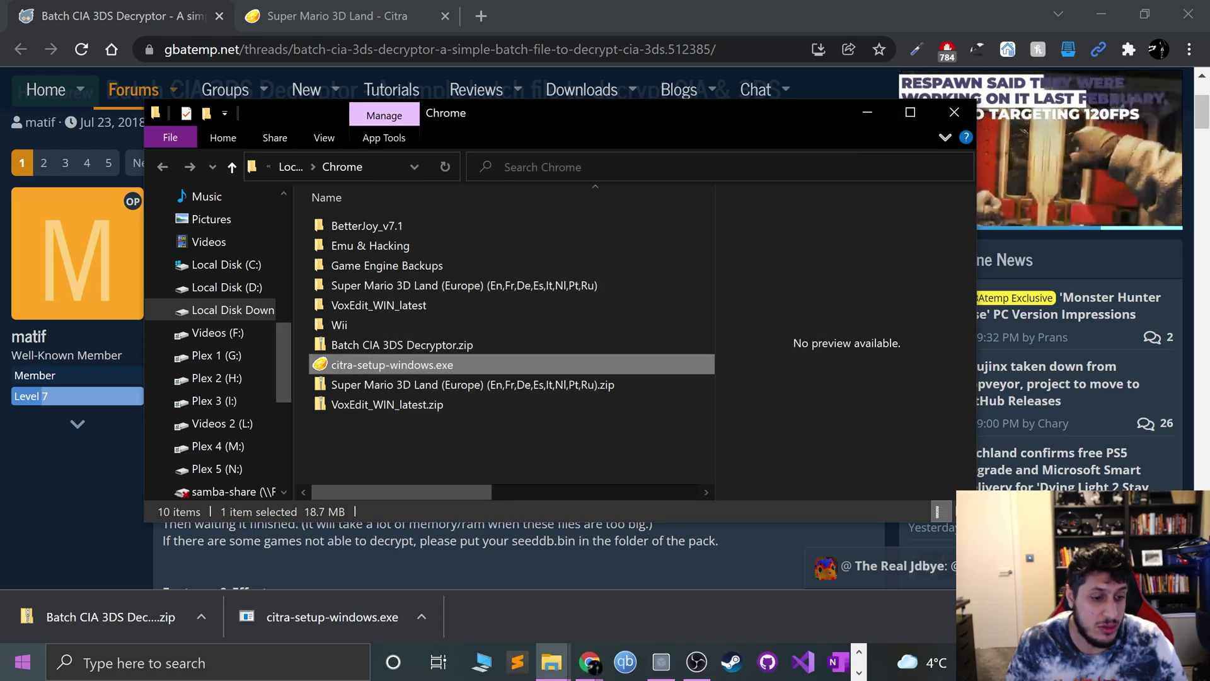
# Step: Launch Citra Nightly and decline sharing usage data in the telemetry prompt
pyautogui.click(23, 662)
pyautogui.click(110, 100)
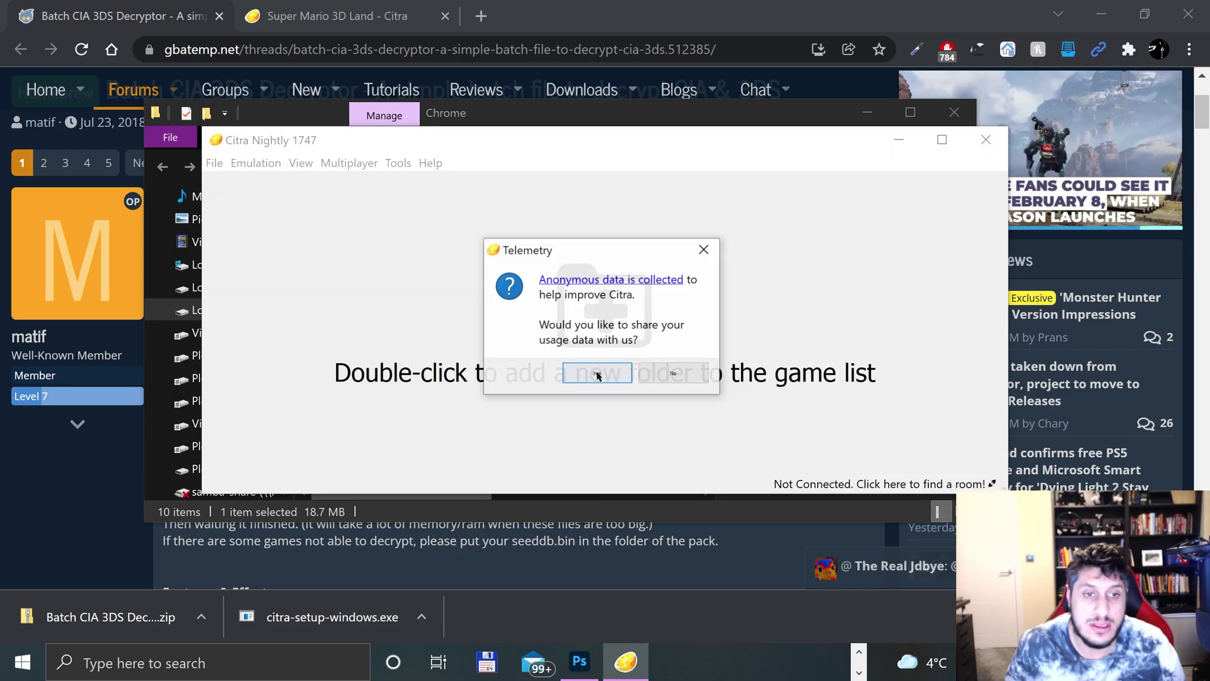
pyautogui.click(669, 372)
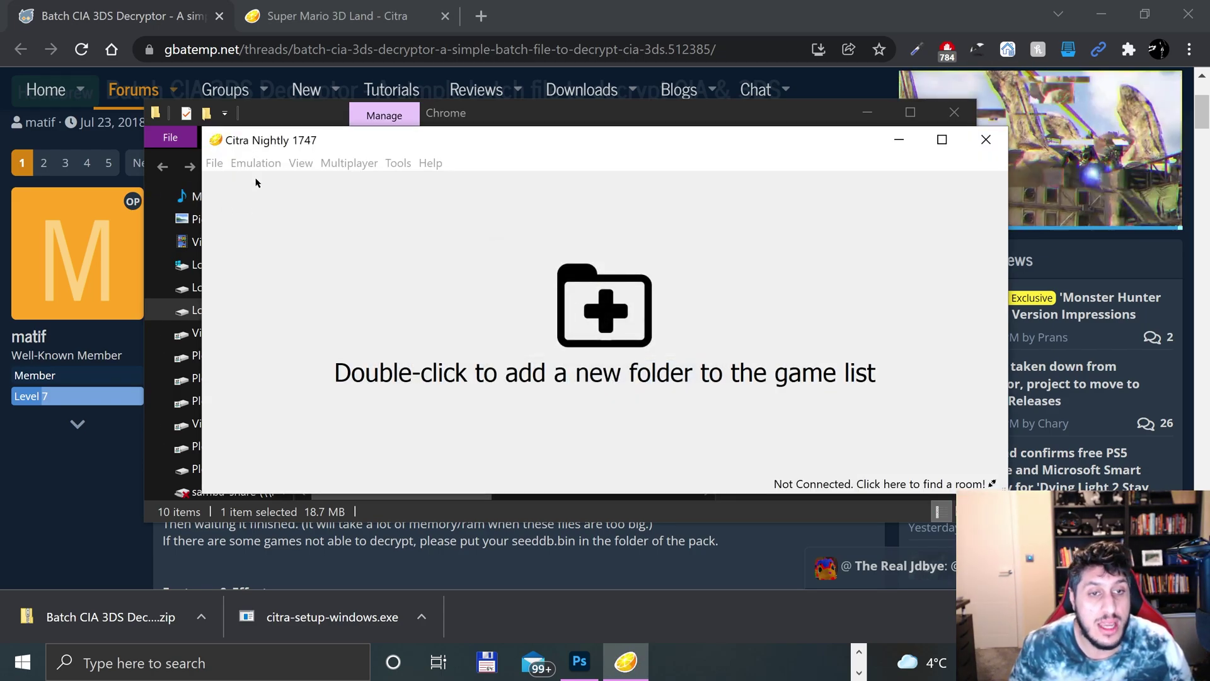
# Step: Look over Citra's file, view, multiplayer and tool commands, and check Citra for updates
pyautogui.click(213, 164)
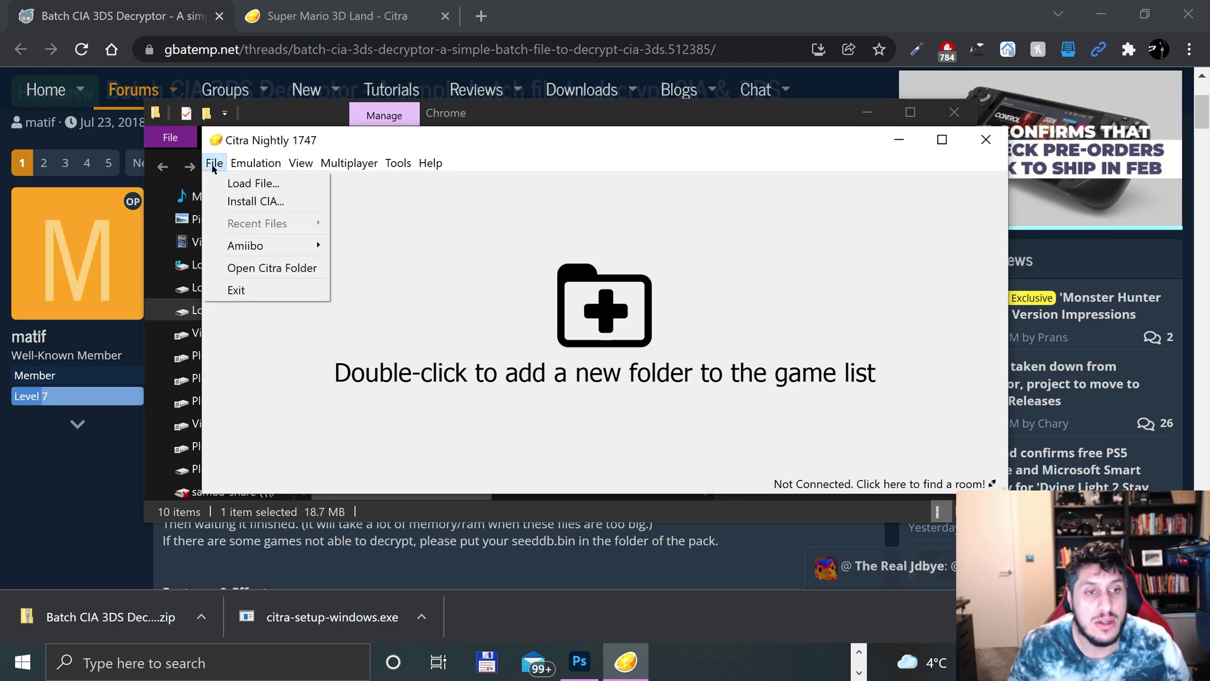
pyautogui.moveTo(300, 163)
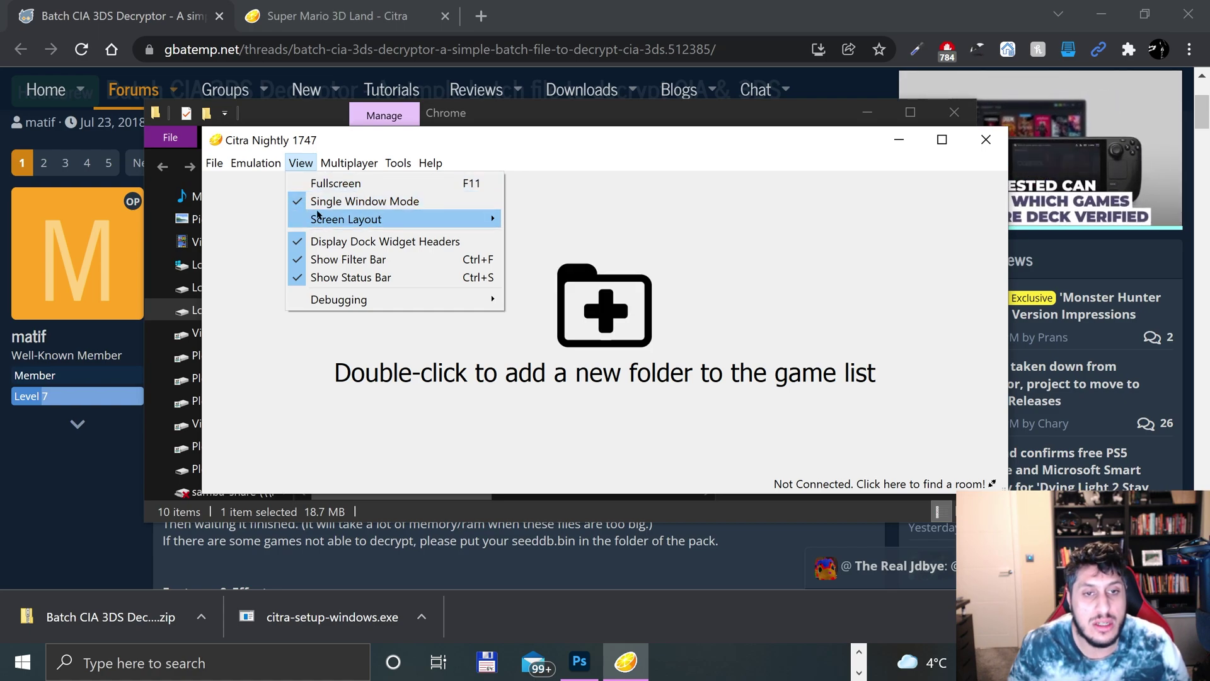
pyautogui.moveTo(320, 219)
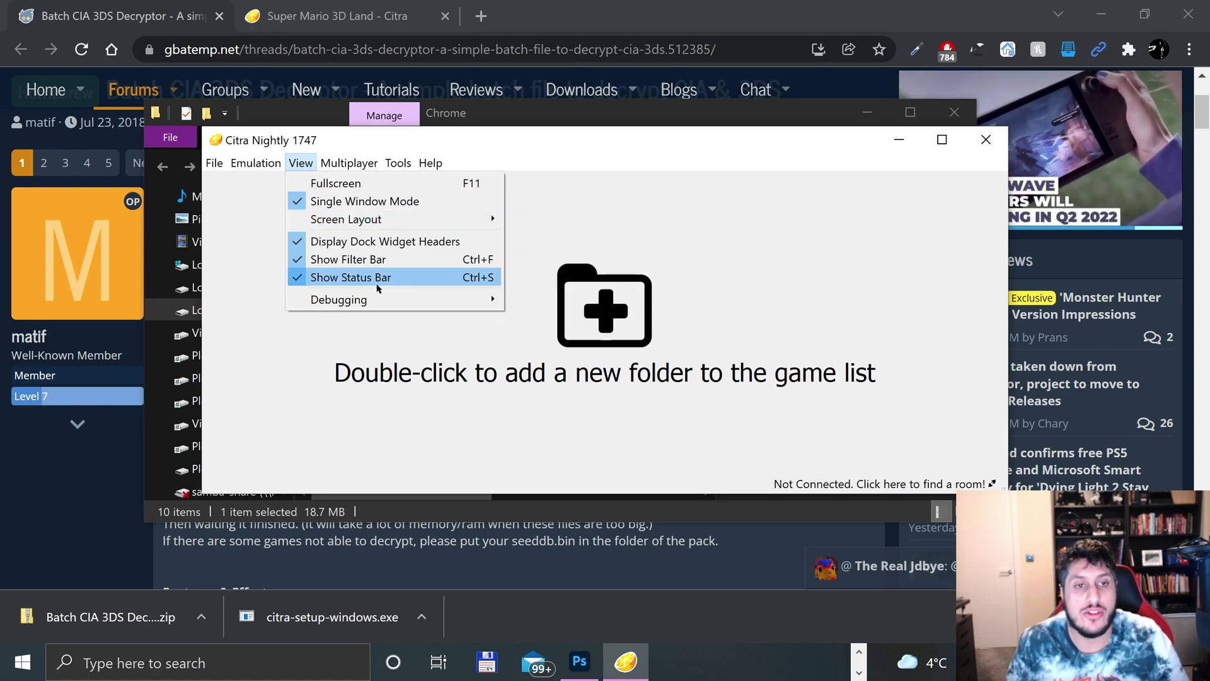
pyautogui.moveTo(498, 217)
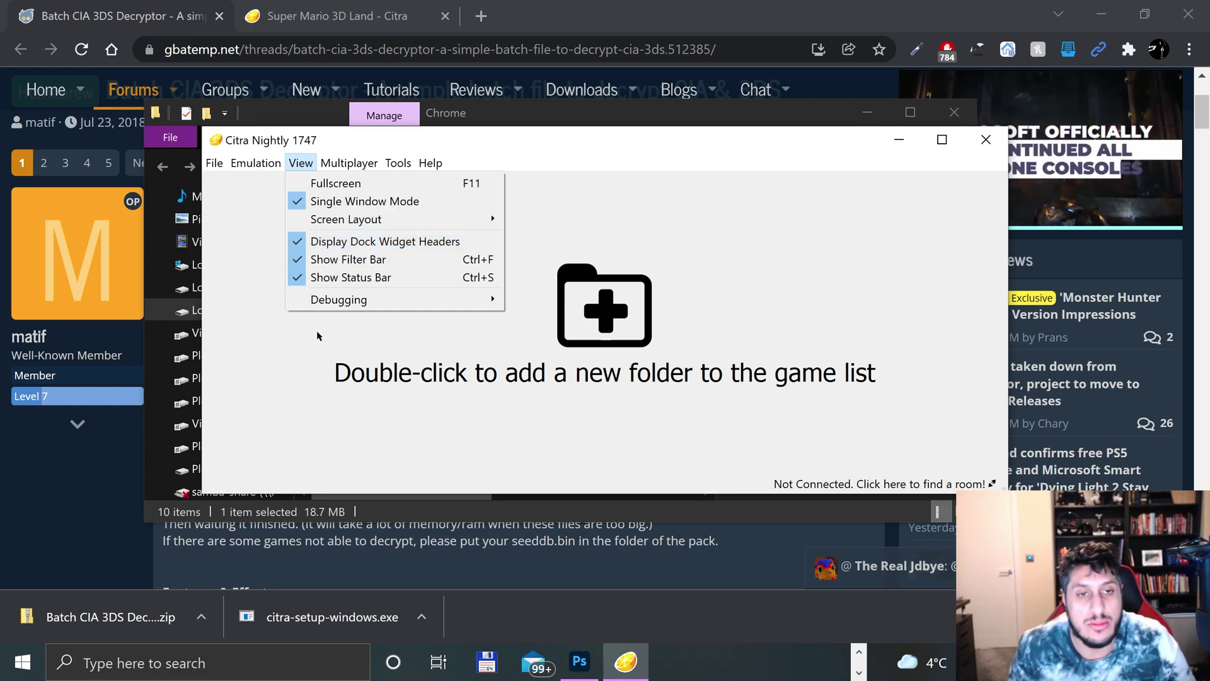
pyautogui.moveTo(349, 163)
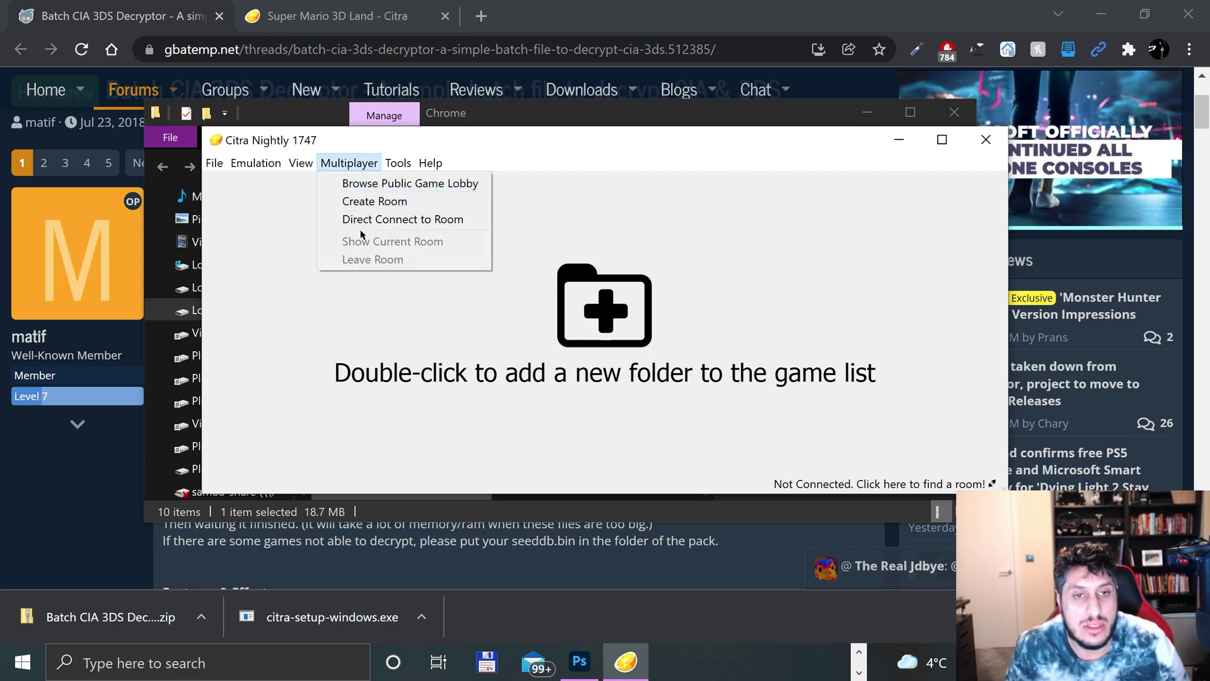
pyautogui.moveTo(389, 162)
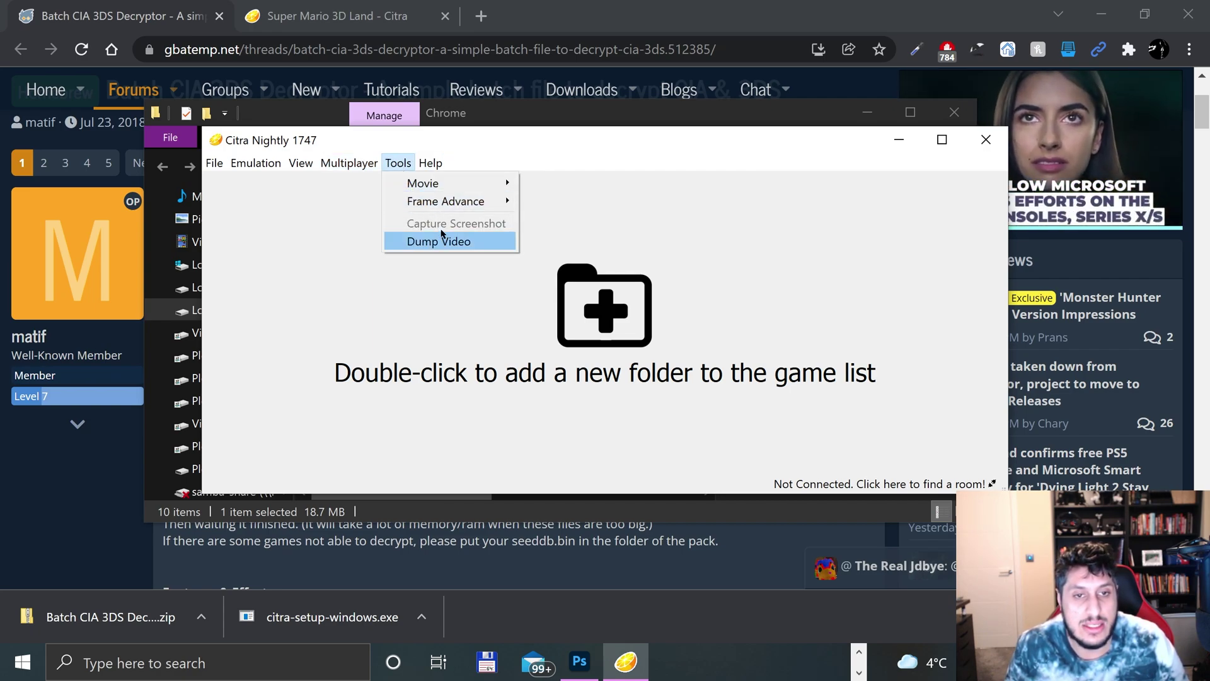
pyautogui.moveTo(429, 163)
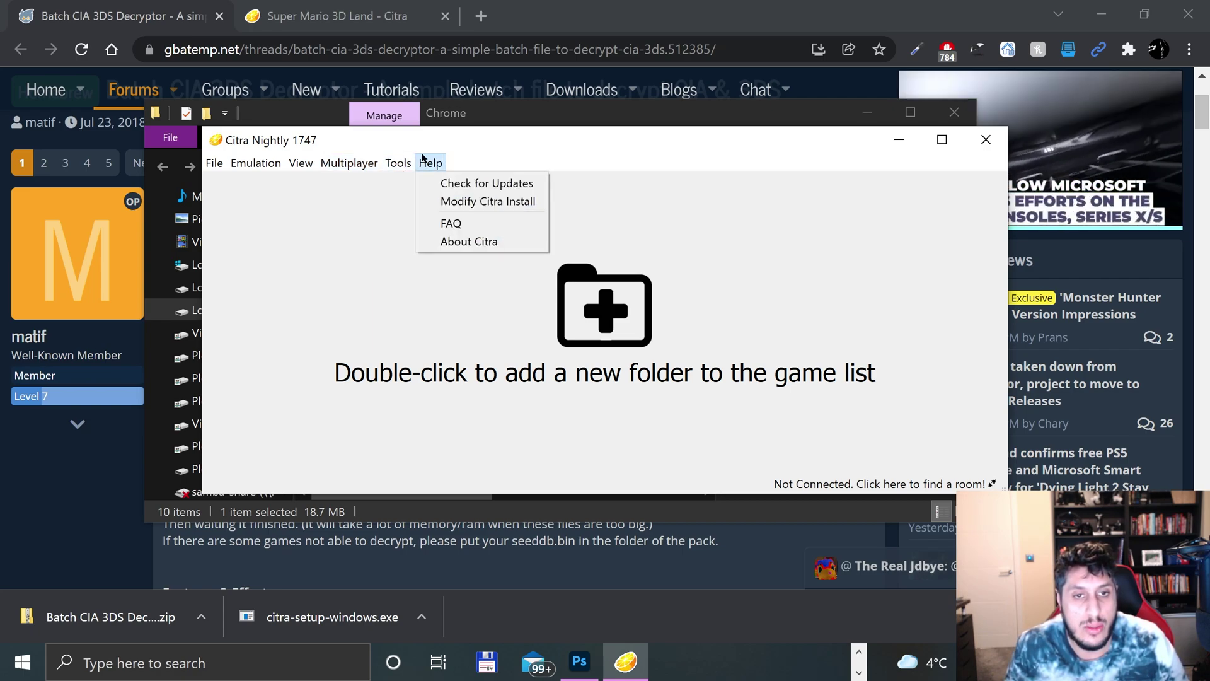
pyautogui.click(494, 184)
pyautogui.click(636, 352)
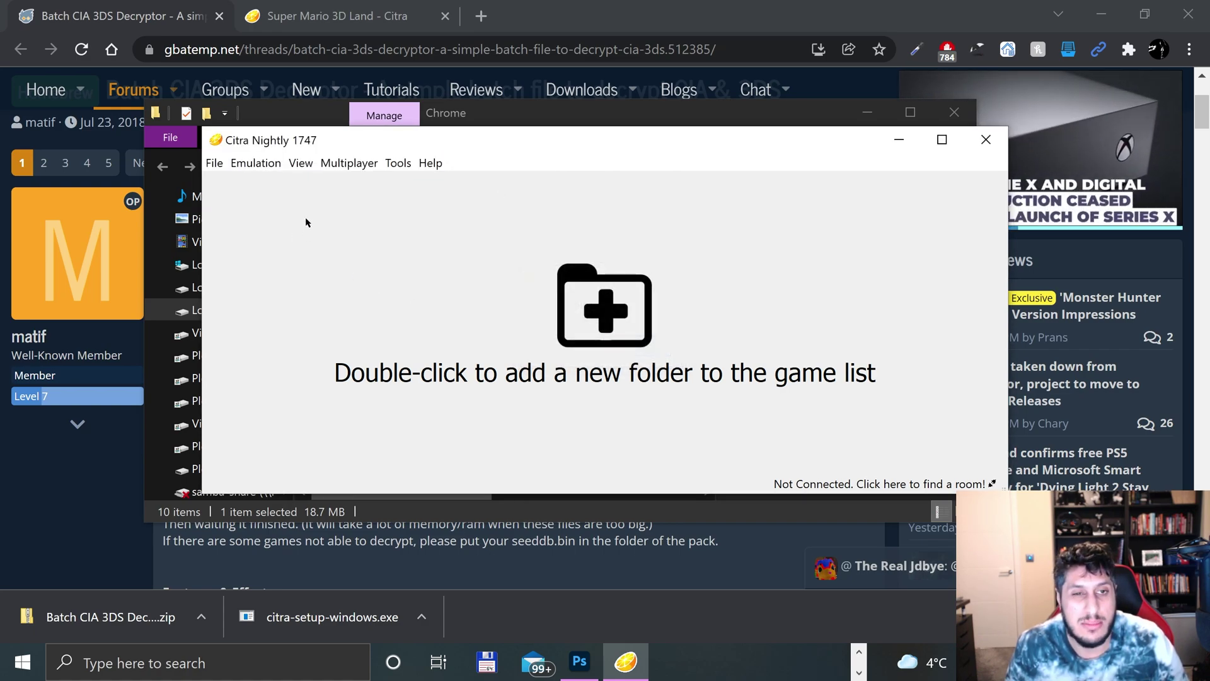
# Step: Open the Citra configuration and review its general, web, debug and UI settings
pyautogui.click(428, 164)
pyautogui.click(392, 235)
pyautogui.click(265, 166)
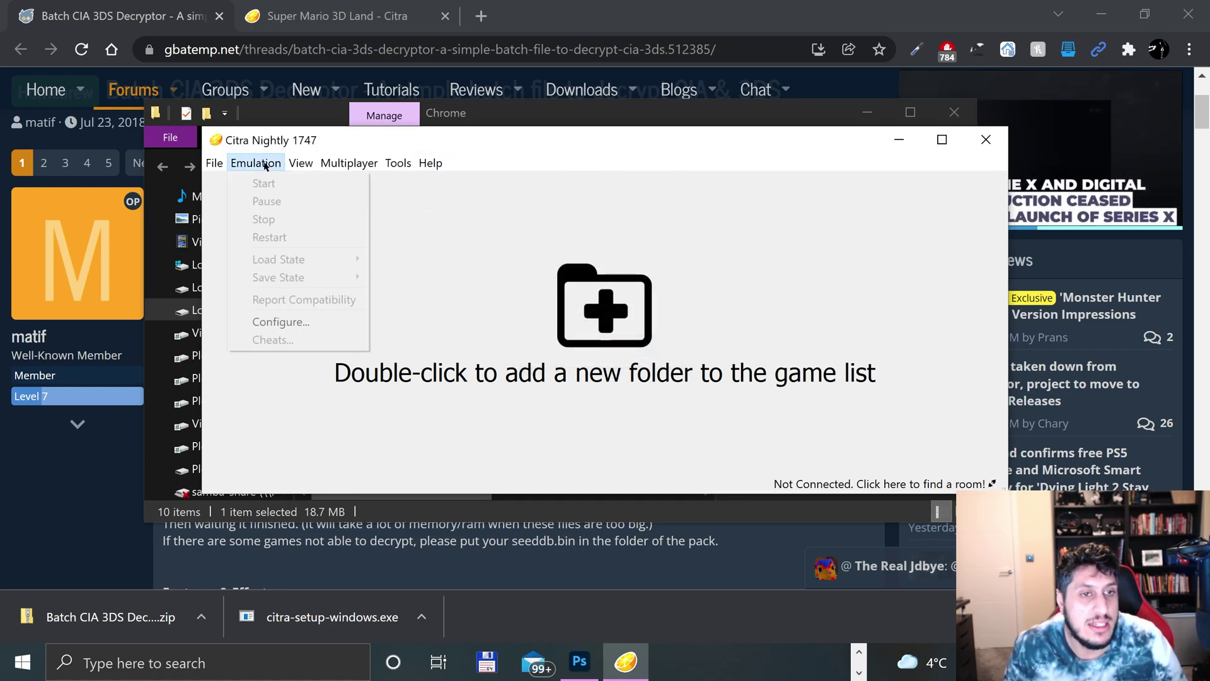
pyautogui.click(269, 317)
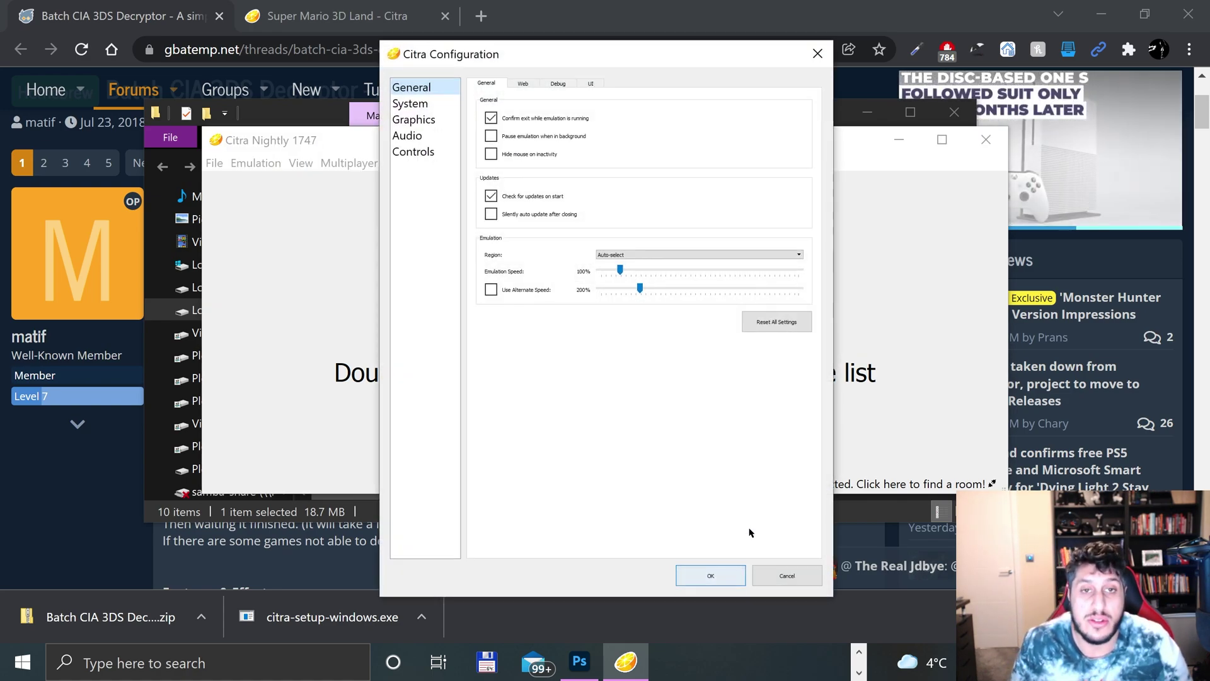
pyautogui.click(521, 84)
pyautogui.click(486, 83)
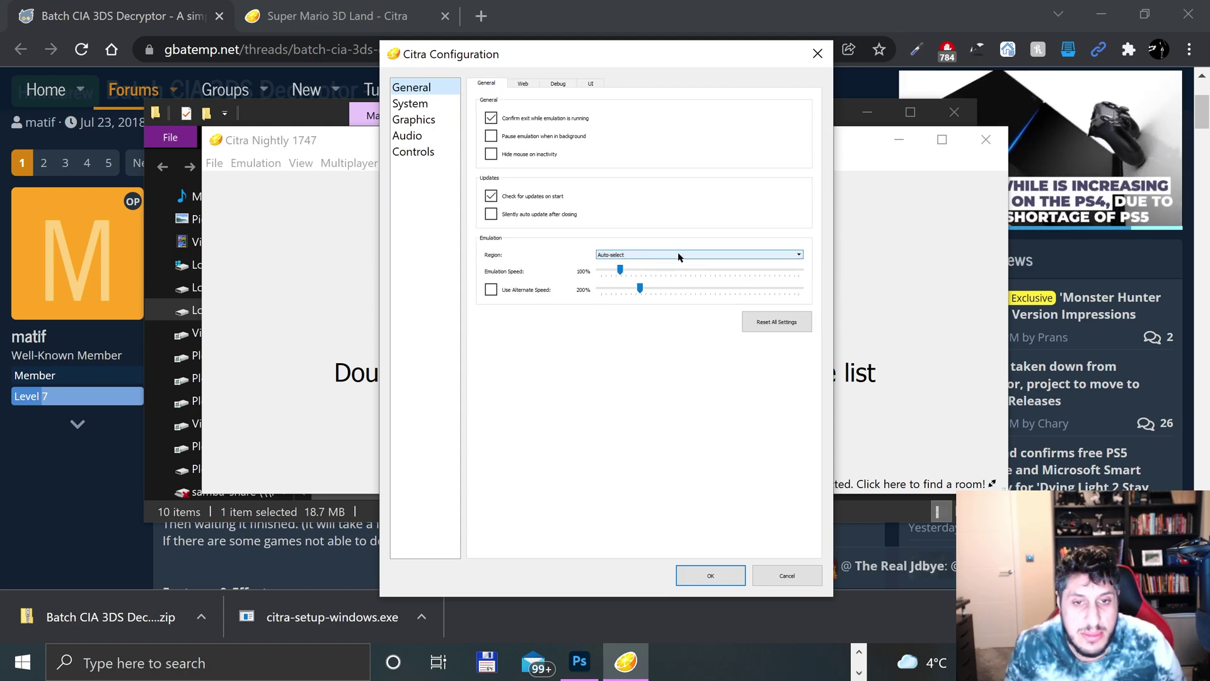
pyautogui.click(523, 83)
pyautogui.click(558, 83)
pyautogui.click(588, 84)
pyautogui.click(504, 82)
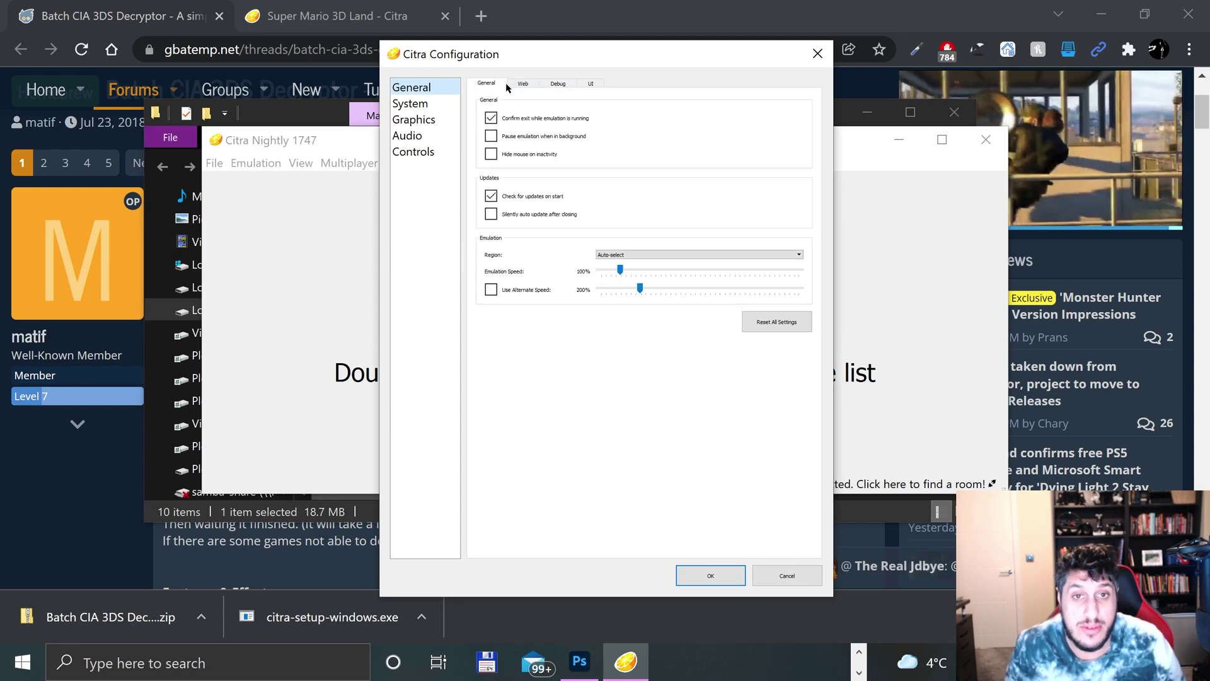
# Step: Set the country in Citra's system settings to United Kingdom
pyautogui.click(425, 105)
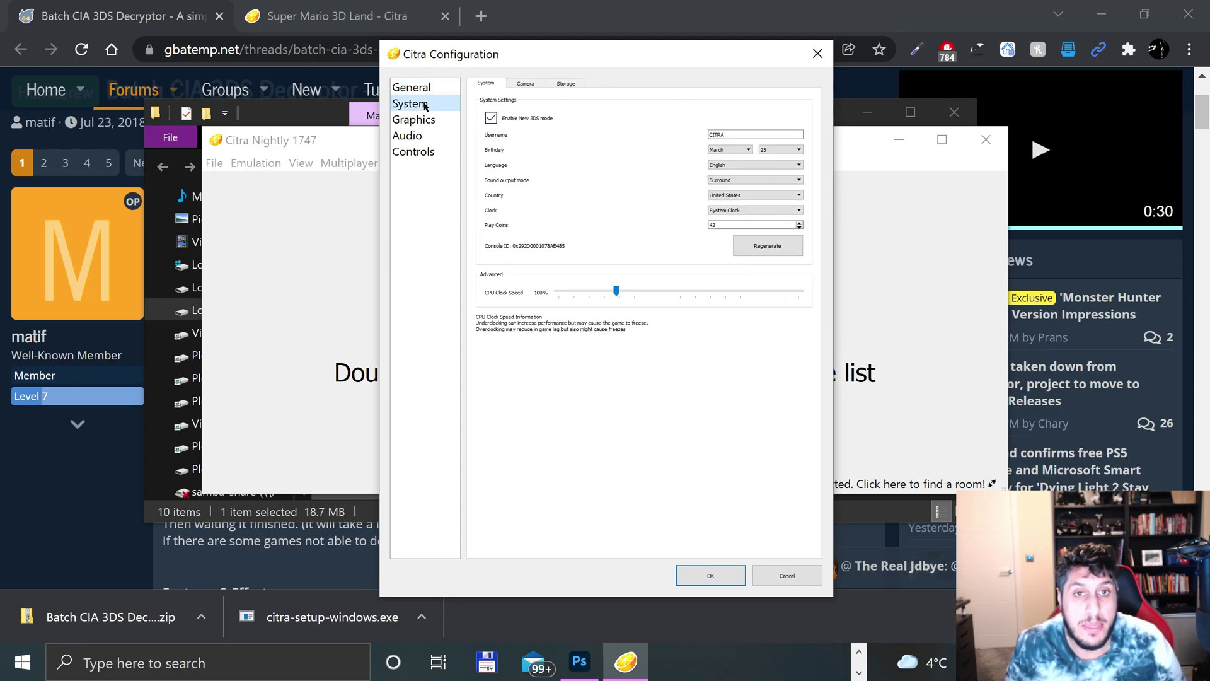
pyautogui.click(725, 195)
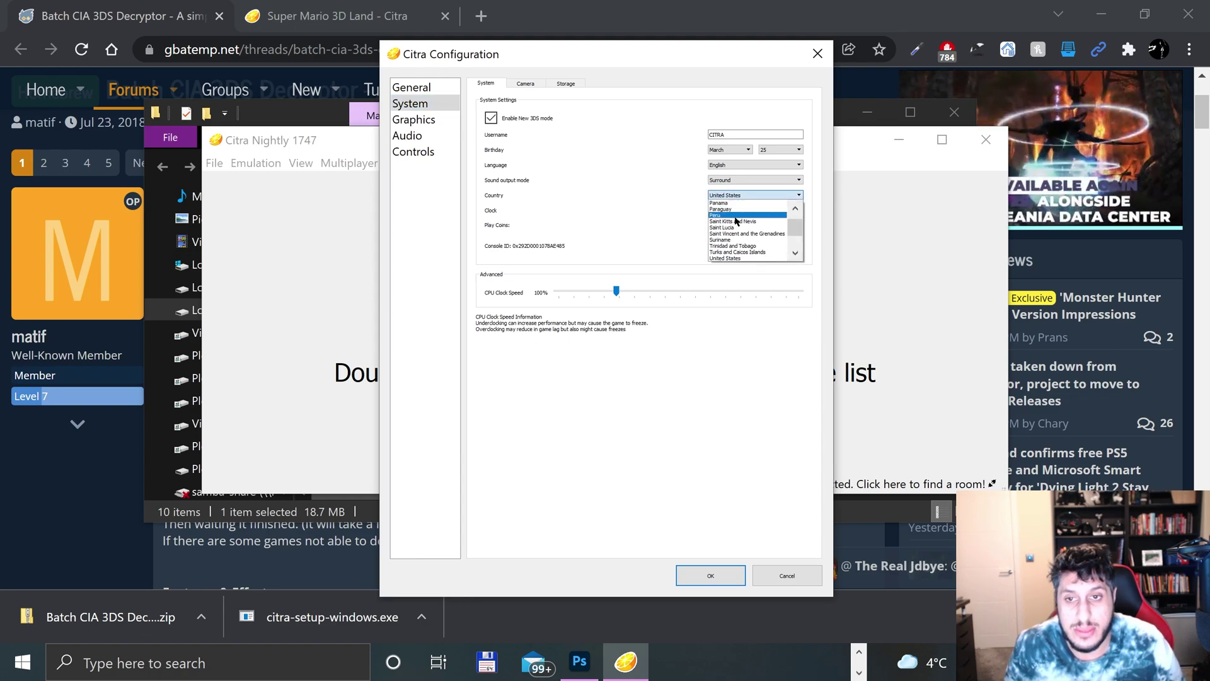
pyautogui.scroll(-1, 741, 243)
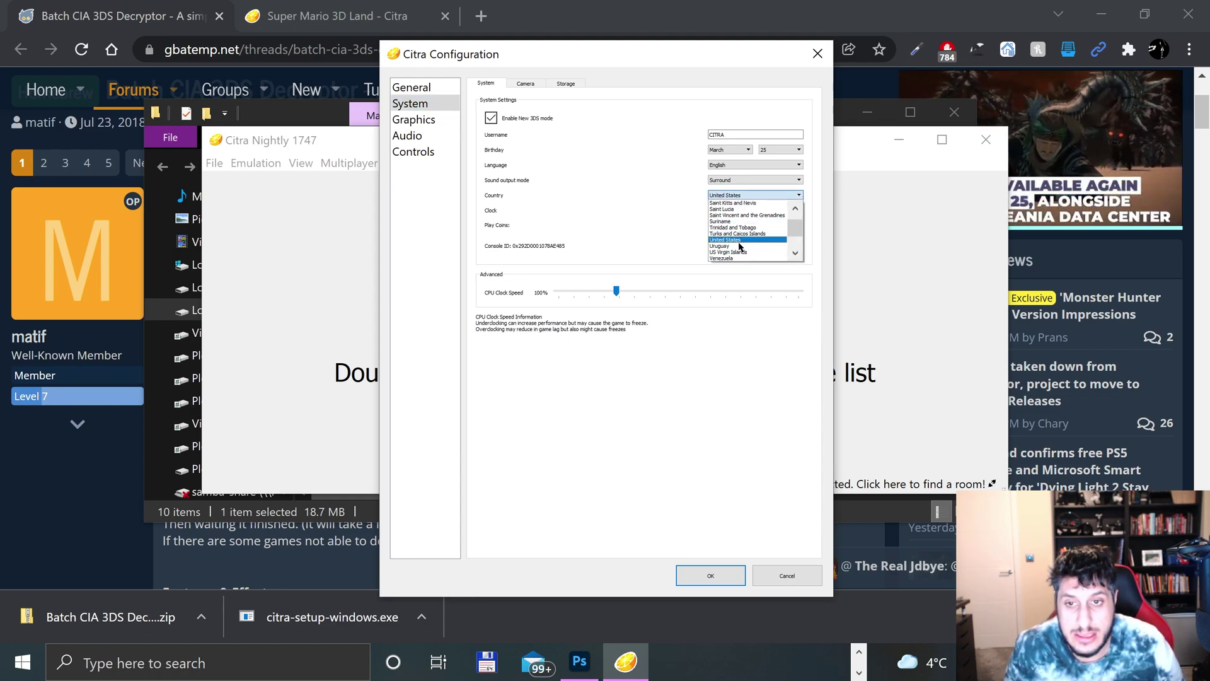
pyautogui.scroll(-2, 740, 244)
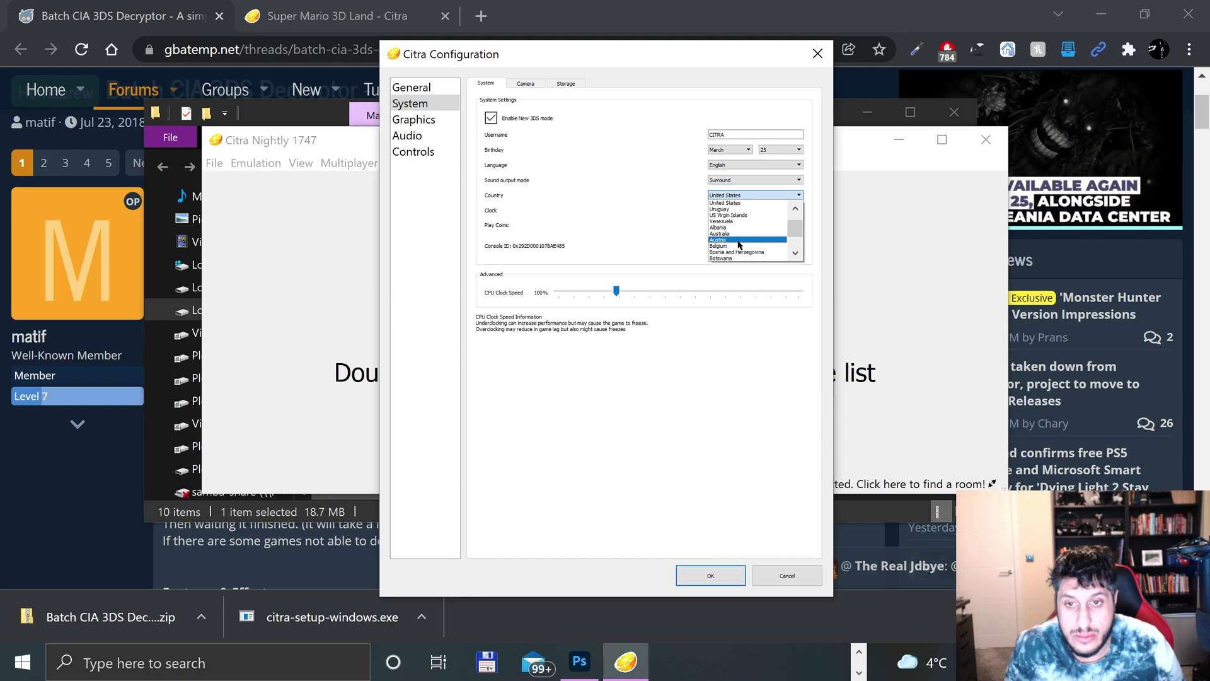
pyautogui.scroll(-15, 744, 243)
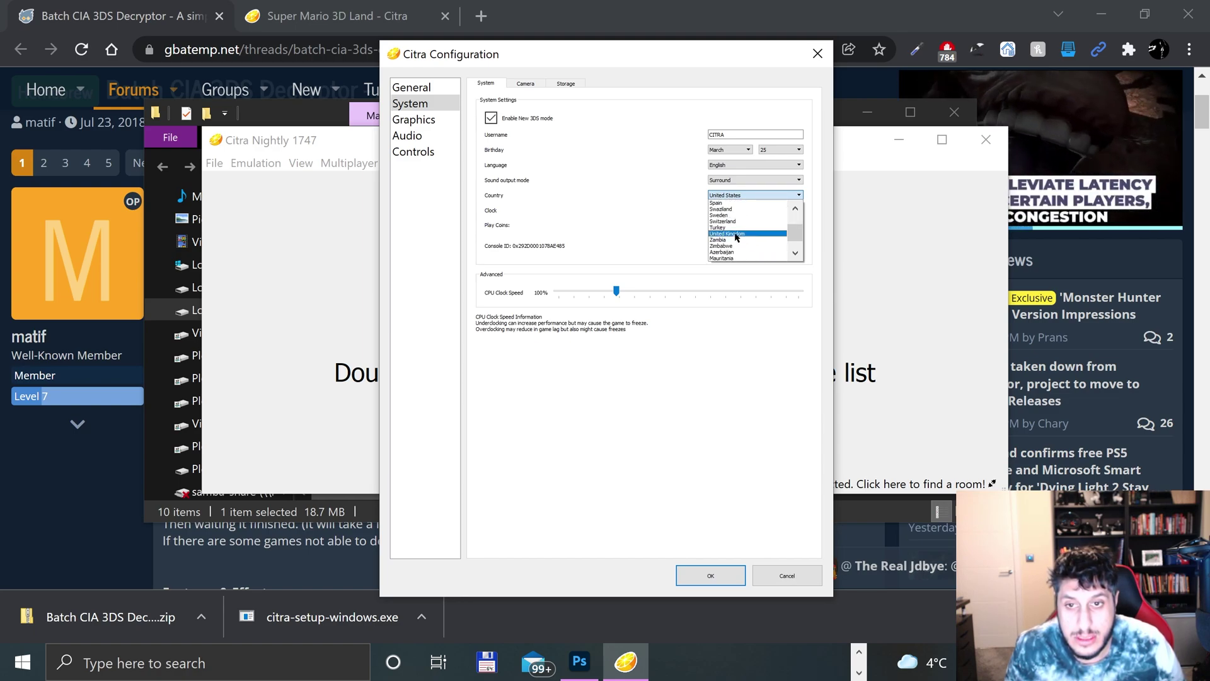
pyautogui.click(744, 234)
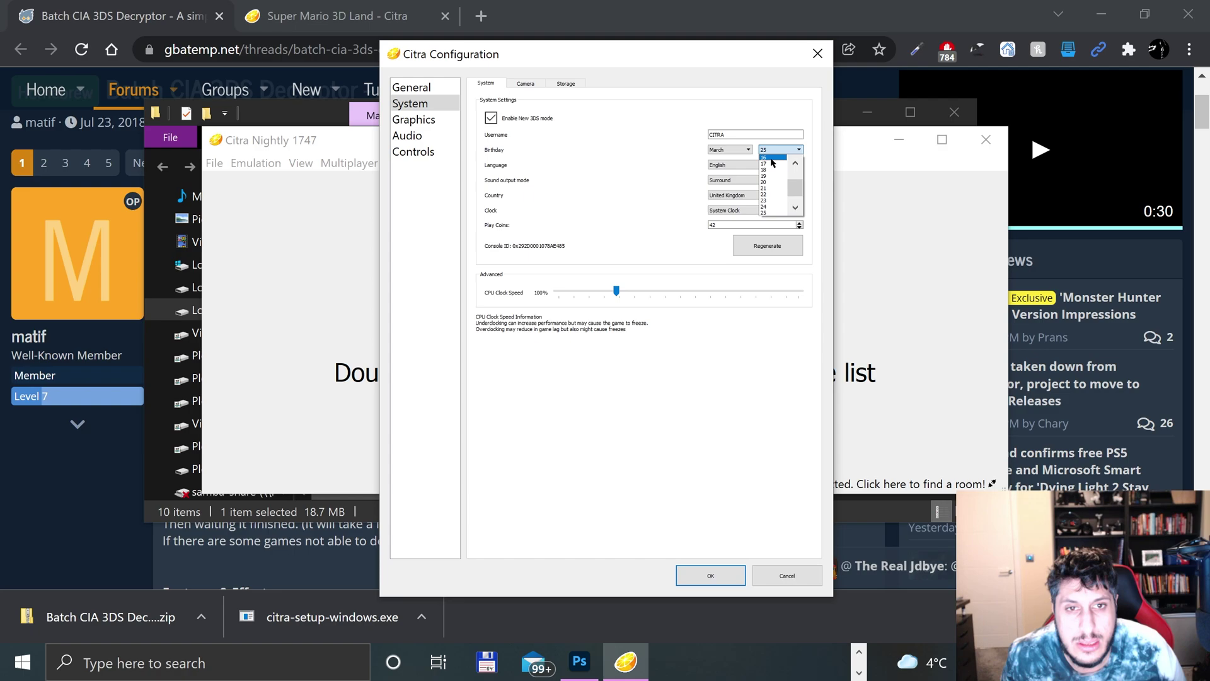
# Step: Review the system birthday and username fields, the camera selection and image source options, and the storage directories
pyautogui.click(610, 166)
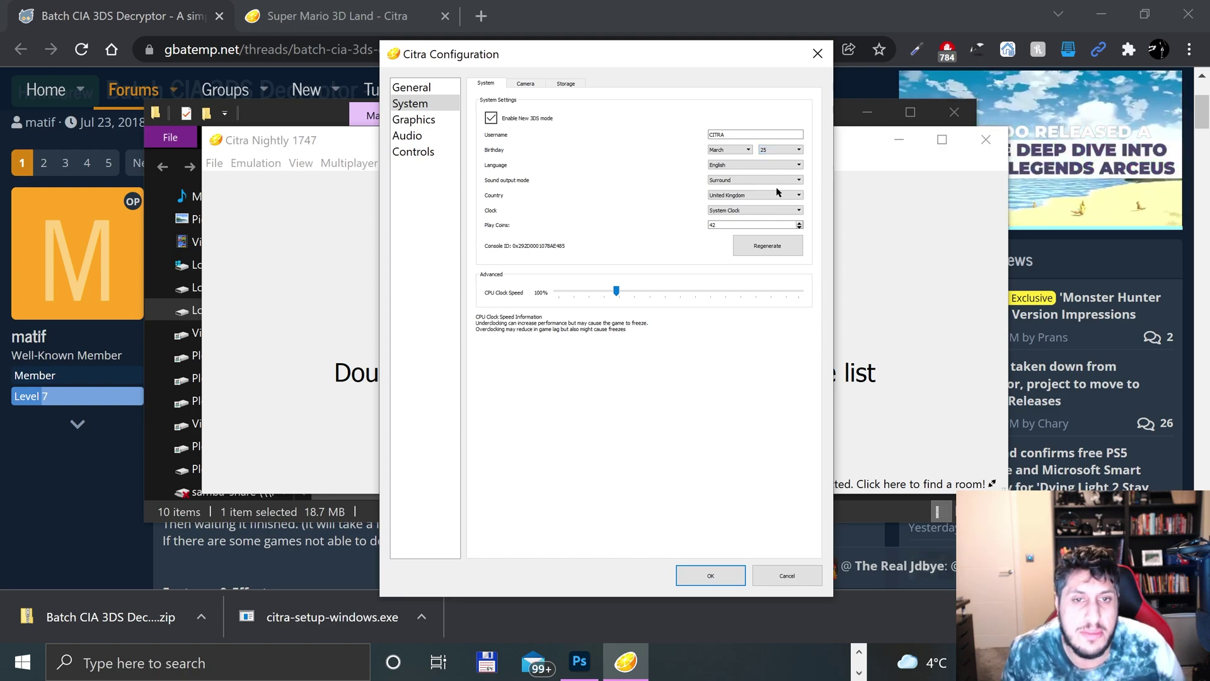
pyautogui.doubleClick(726, 134)
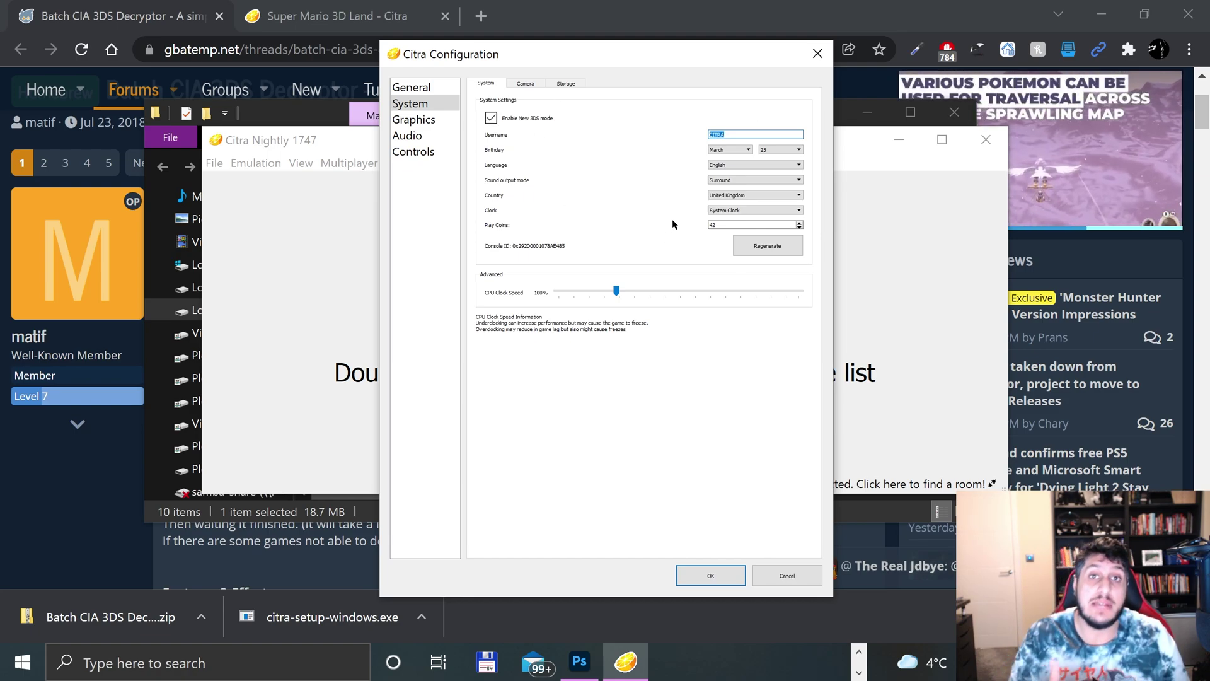
pyautogui.click(523, 85)
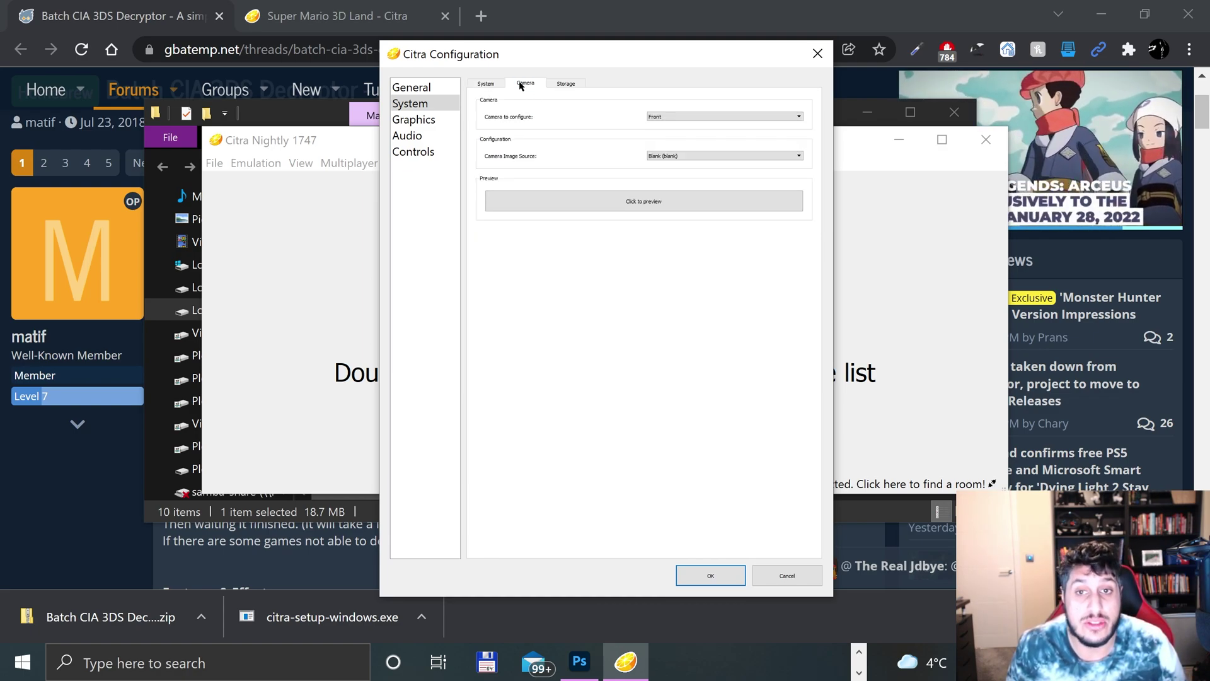
pyautogui.click(667, 117)
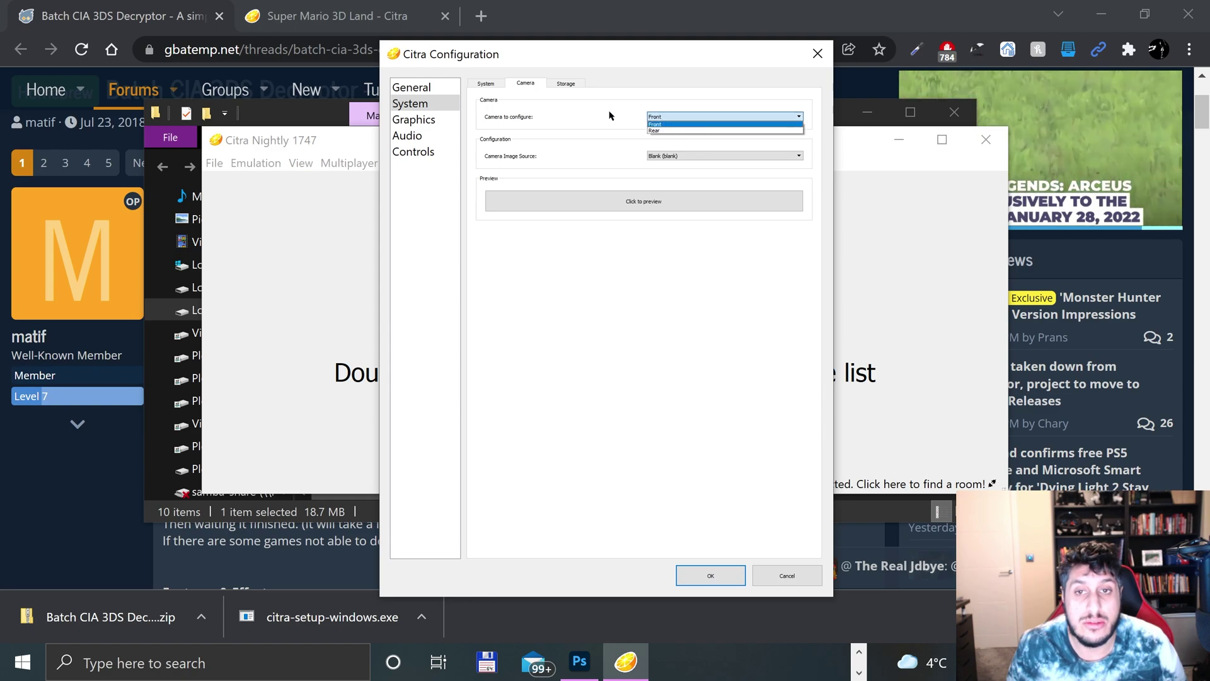
pyautogui.click(610, 115)
pyautogui.click(681, 157)
pyautogui.click(629, 135)
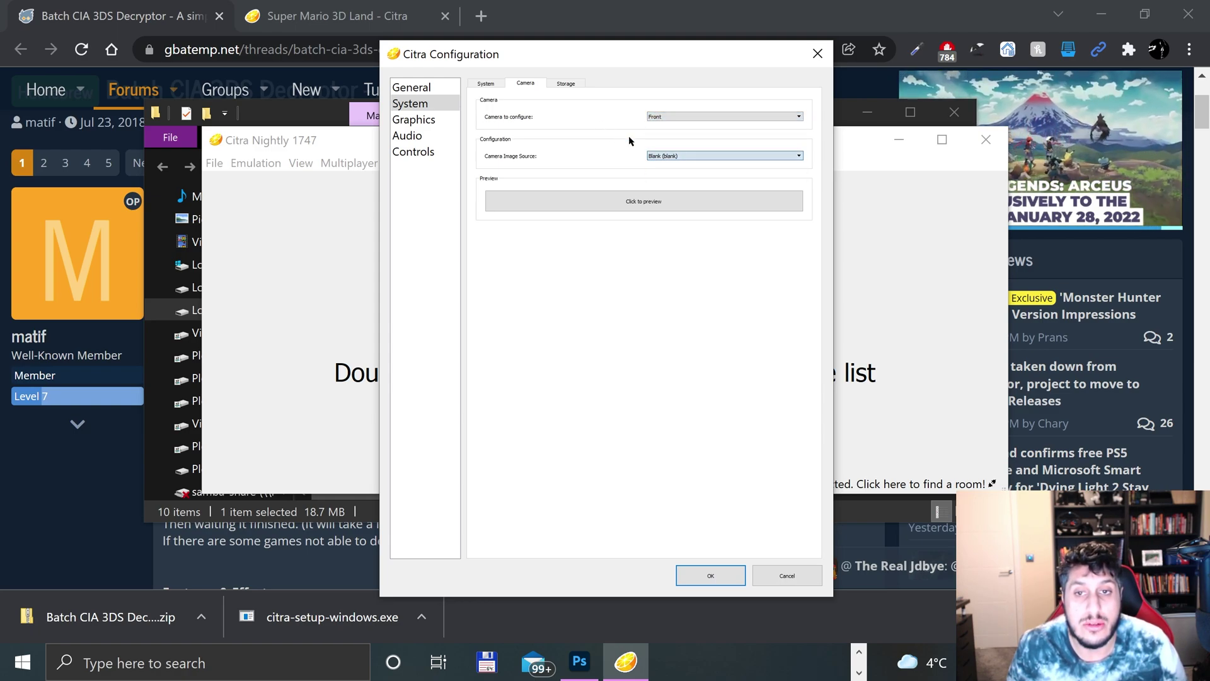
pyautogui.click(558, 88)
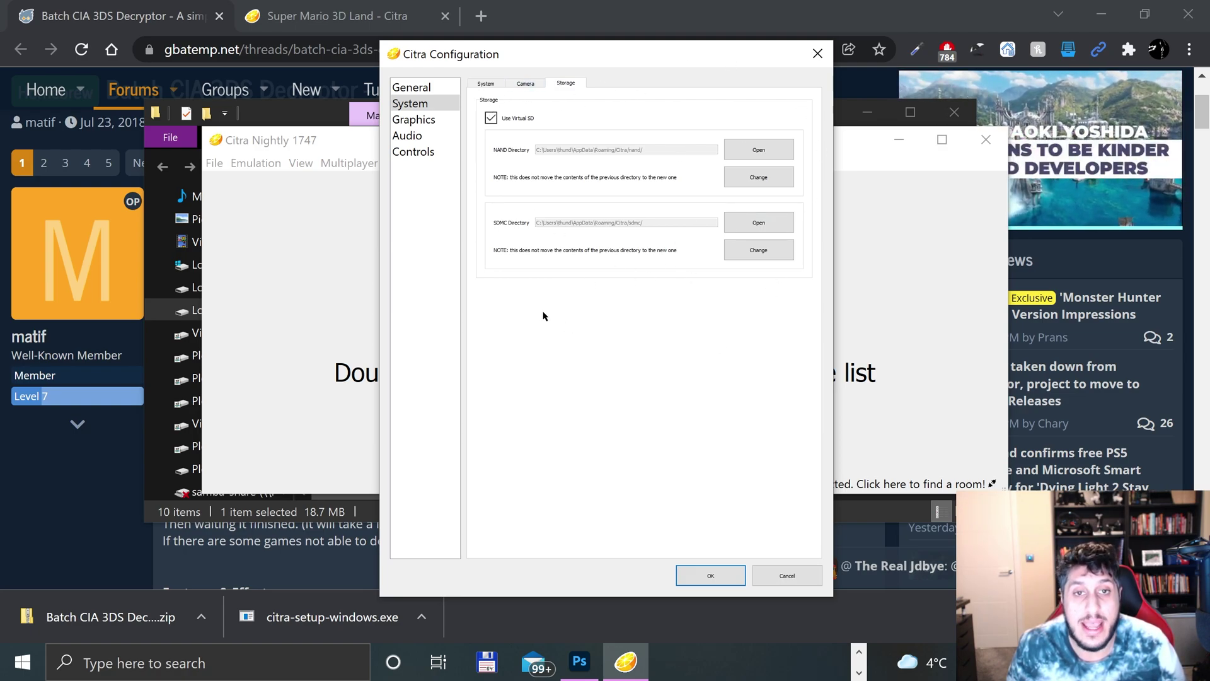
pyautogui.click(486, 83)
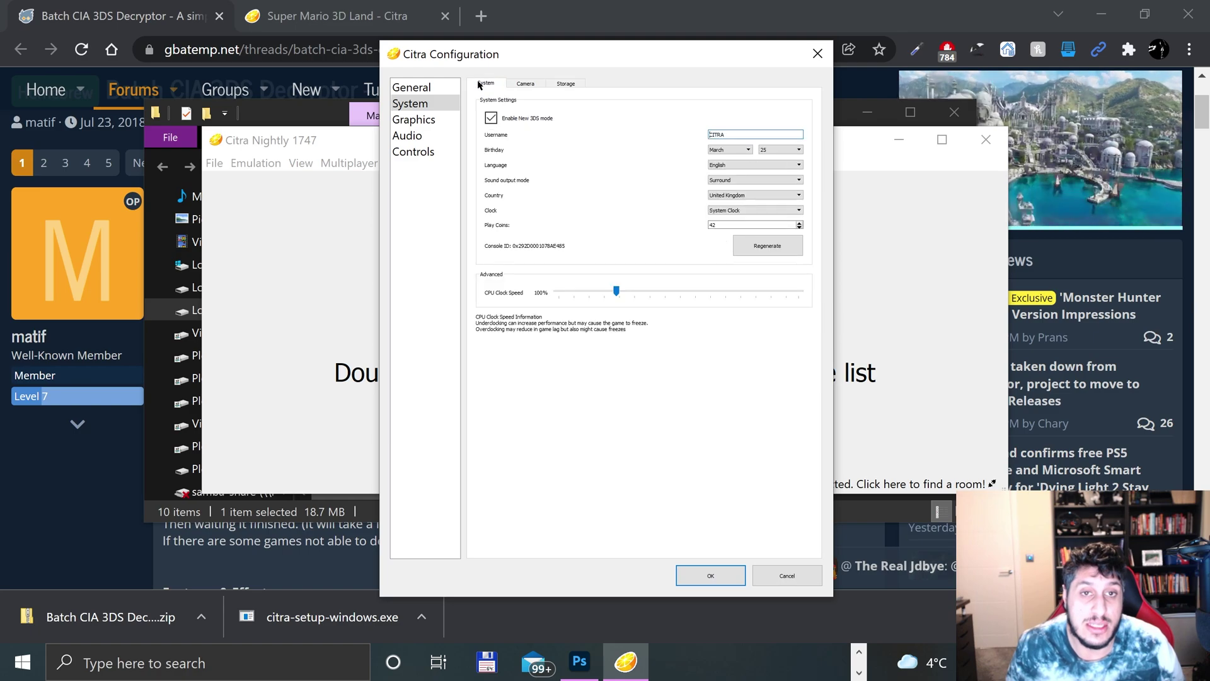
# Step: Examine the graphics options for internal resolution, texture filter and stereoscopic 3D mode, plus the advanced renderer settings
pyautogui.click(408, 120)
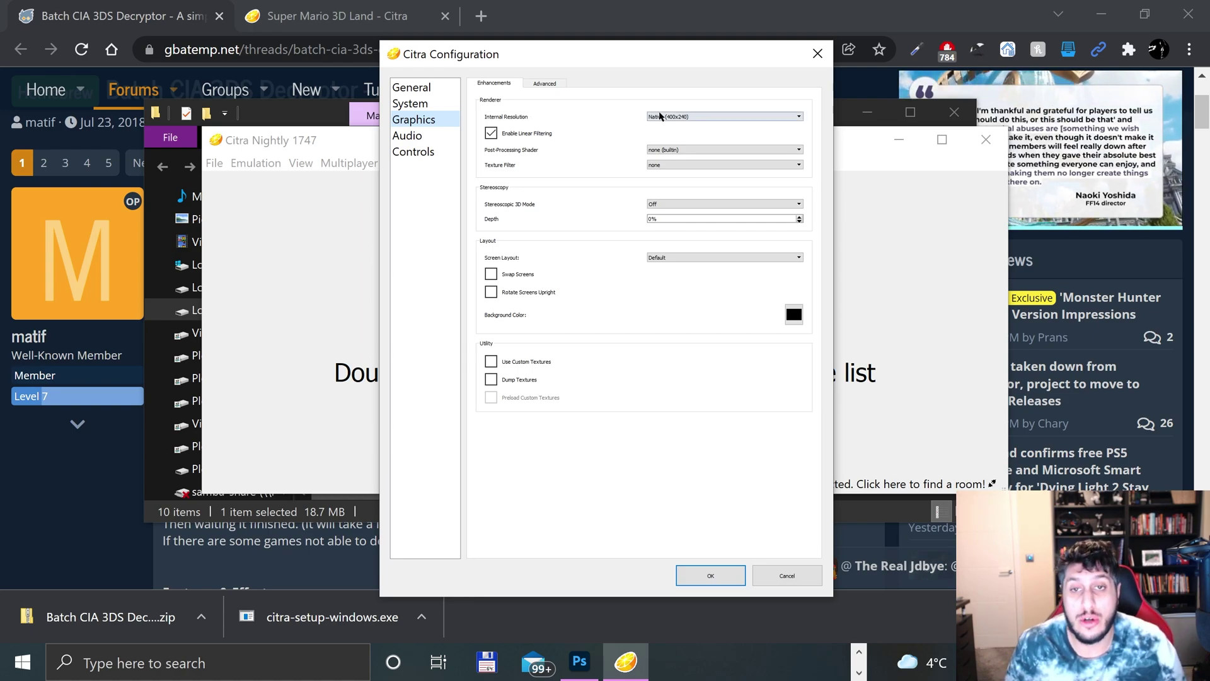
pyautogui.click(663, 117)
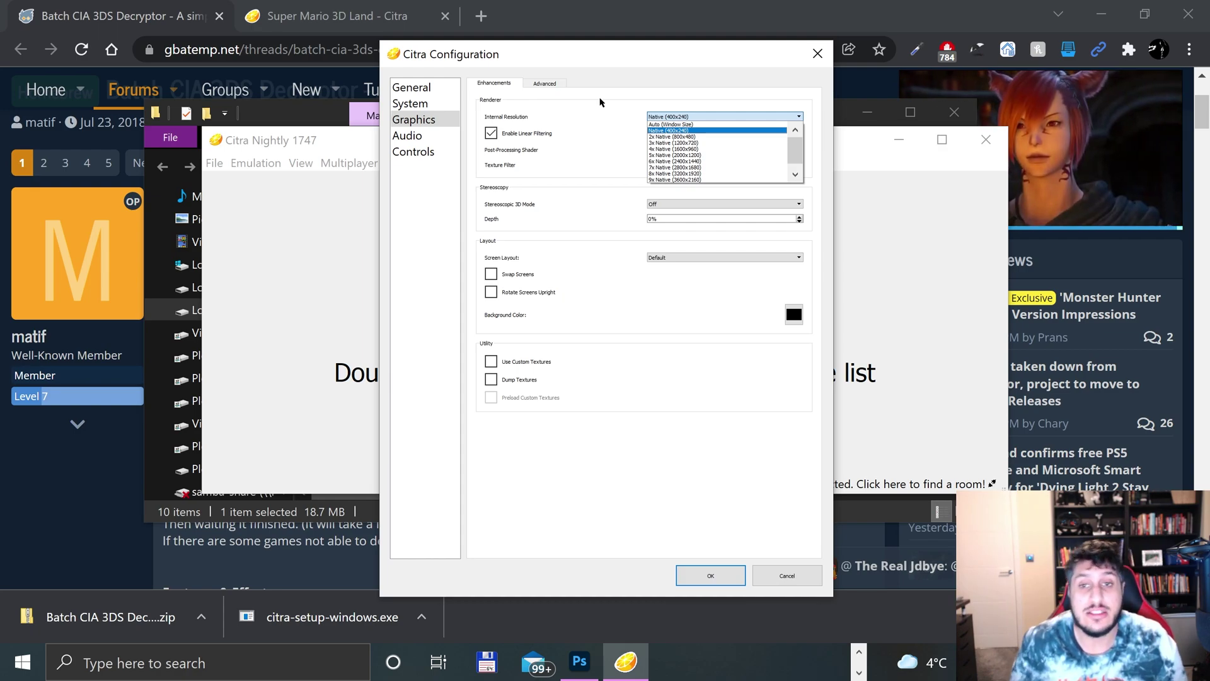
pyautogui.click(641, 135)
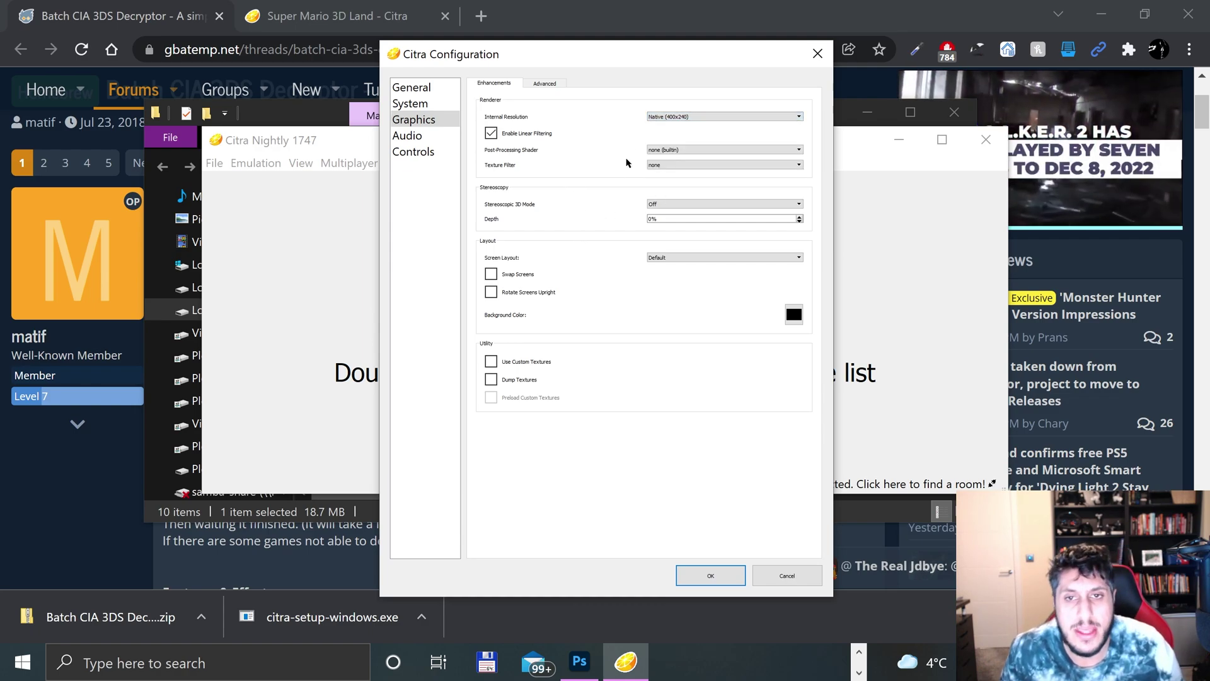
pyautogui.click(652, 166)
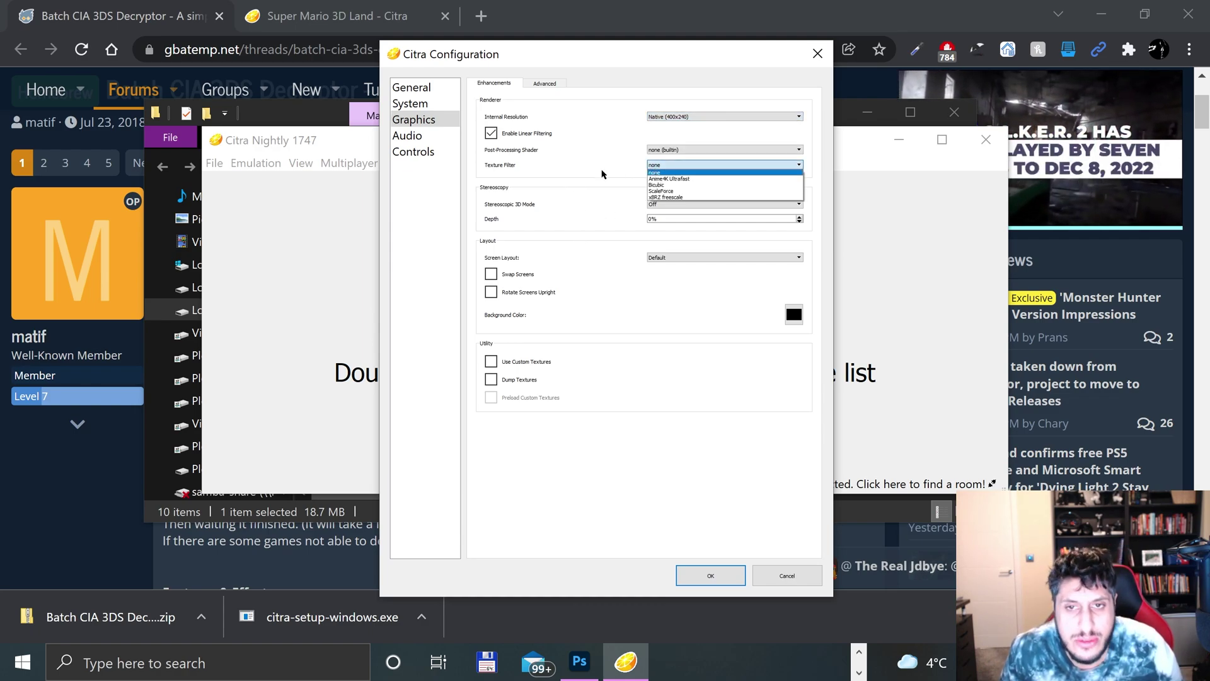
pyautogui.click(602, 174)
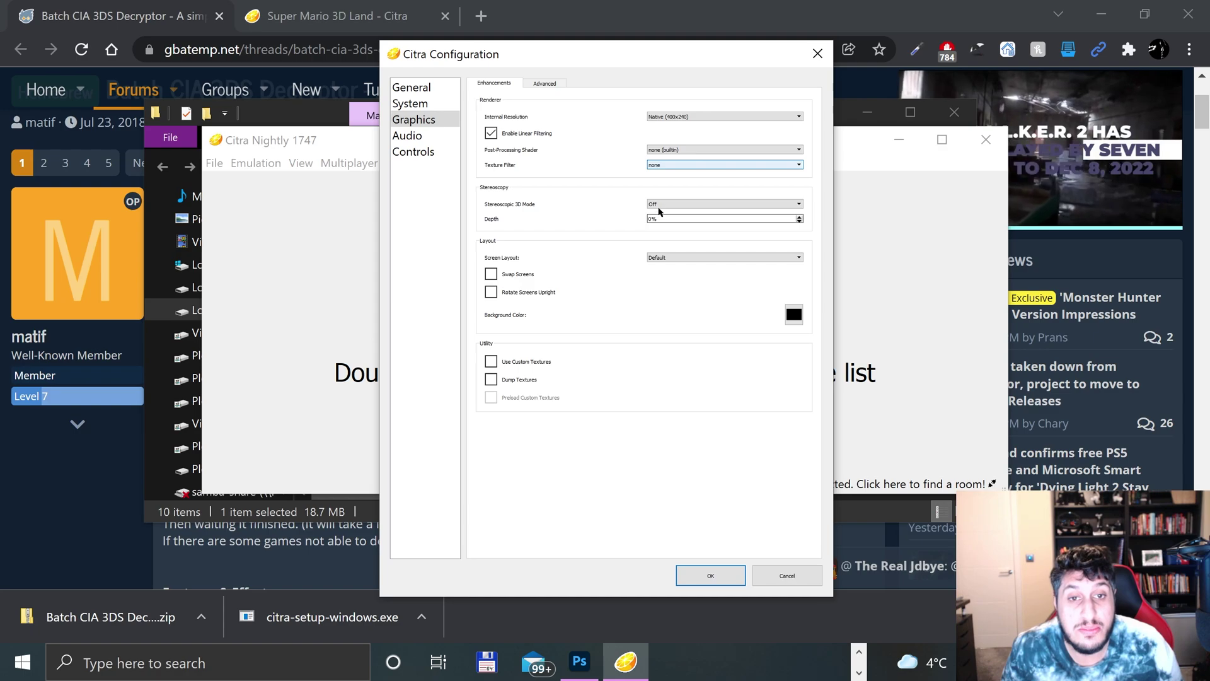
pyautogui.click(662, 204)
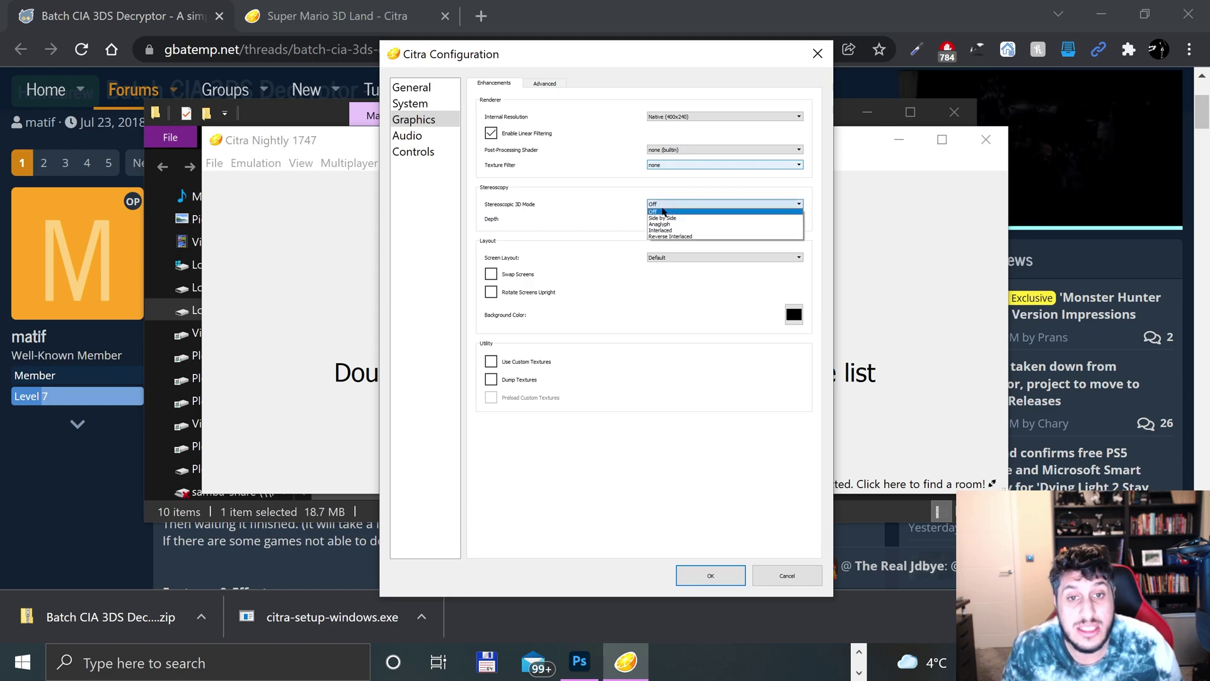
pyautogui.click(621, 238)
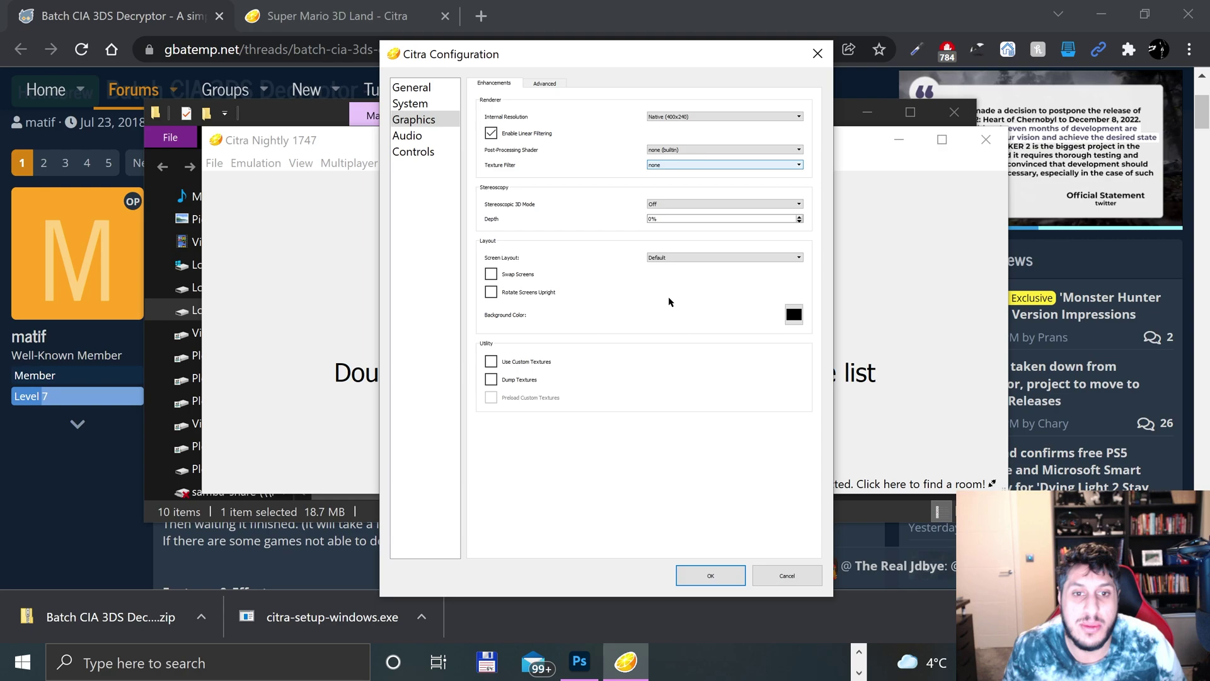
pyautogui.click(533, 84)
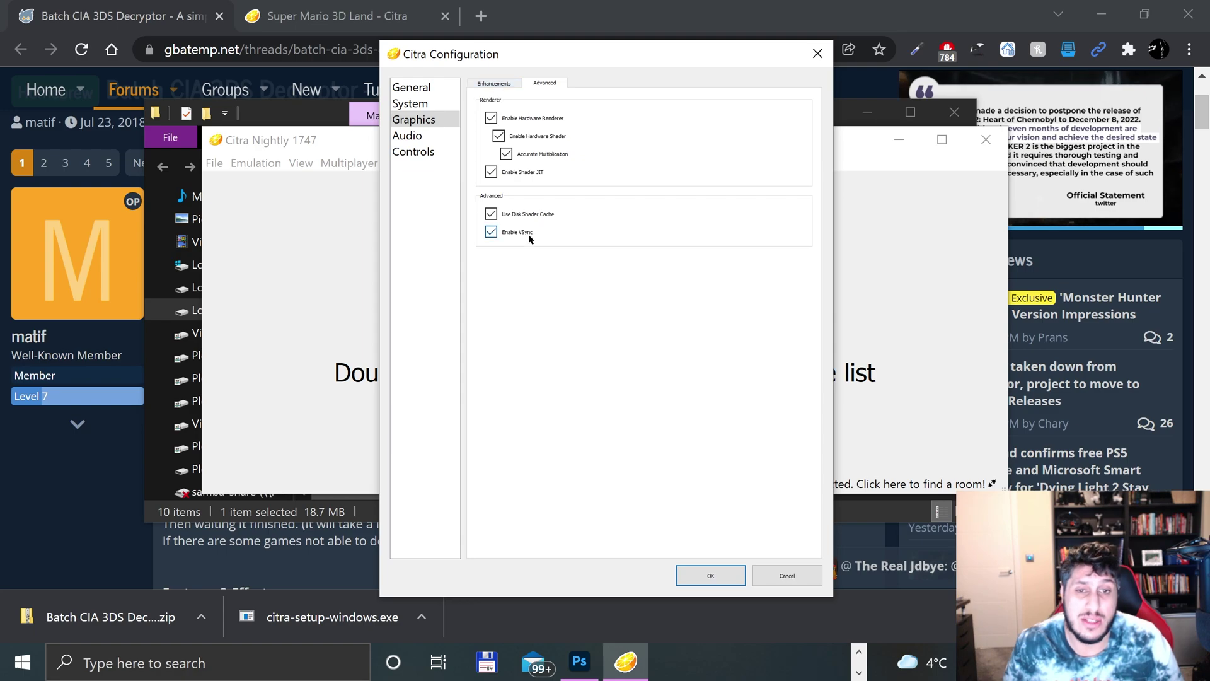
# Step: In the audio settings, try Real Device as the microphone input type, test another input device and return it to Default
pyautogui.click(495, 85)
pyautogui.click(407, 135)
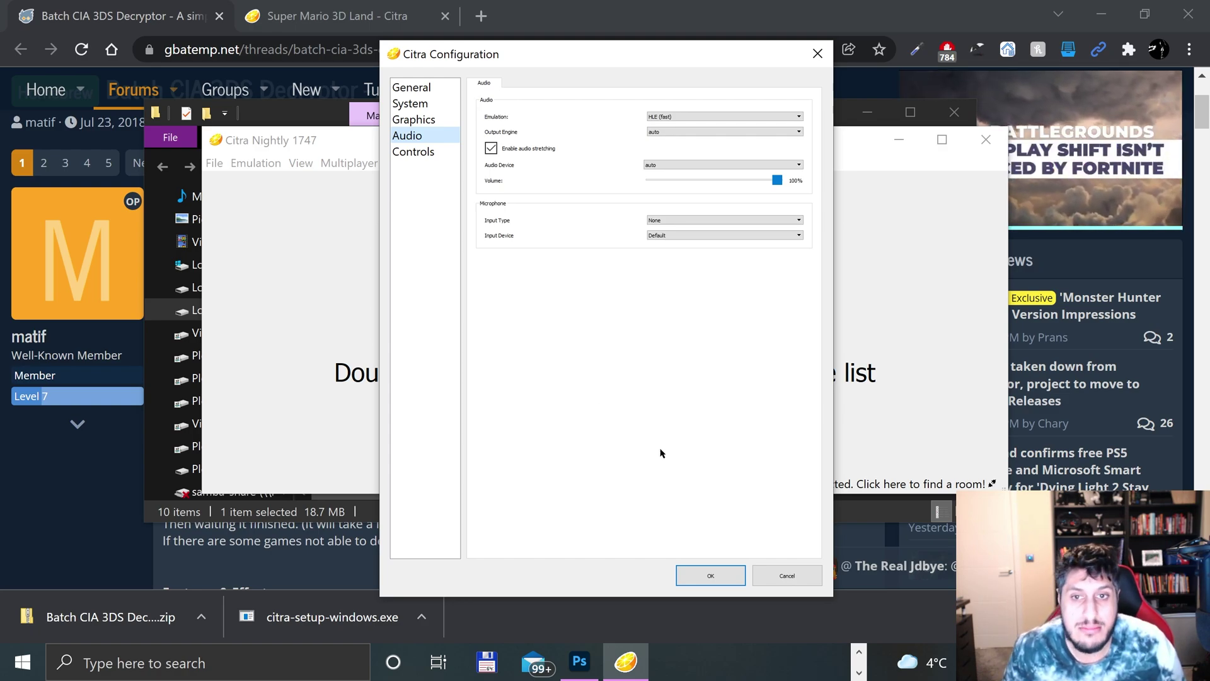
pyautogui.click(683, 221)
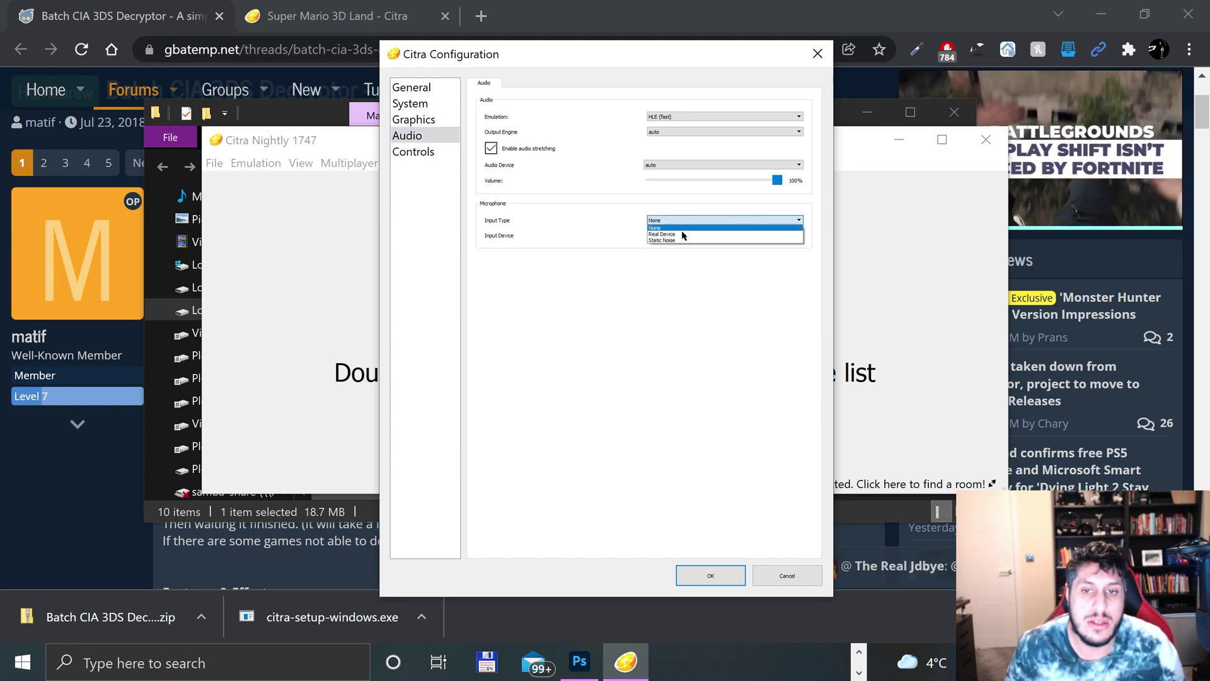
pyautogui.click(681, 234)
pyautogui.click(697, 236)
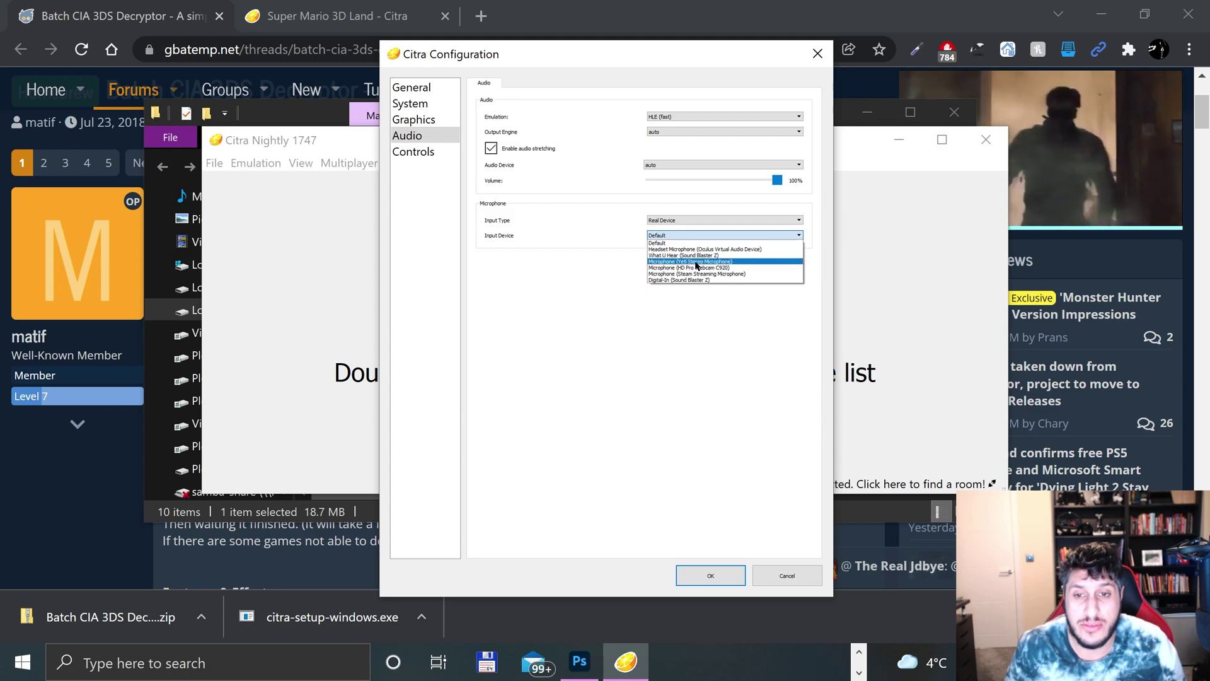
pyautogui.click(537, 250)
pyautogui.click(671, 235)
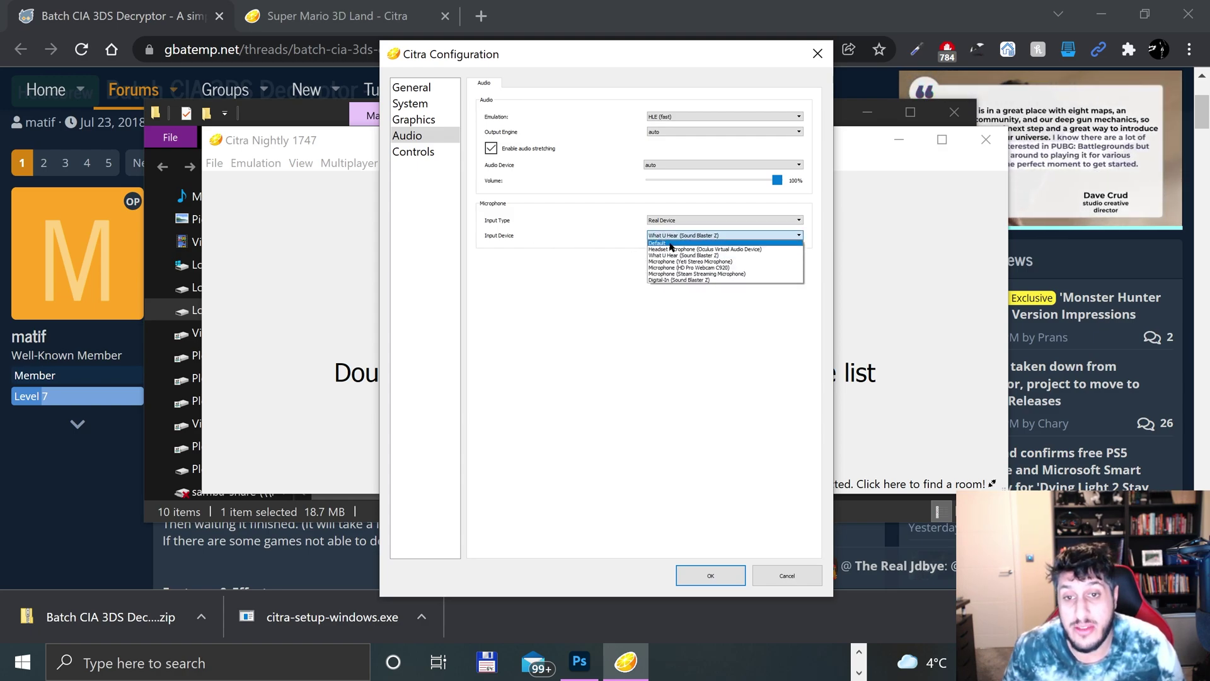
pyautogui.click(671, 236)
# Step: Set the microphone input type back to None and review the audio emulation options
pyautogui.click(668, 222)
pyautogui.click(665, 221)
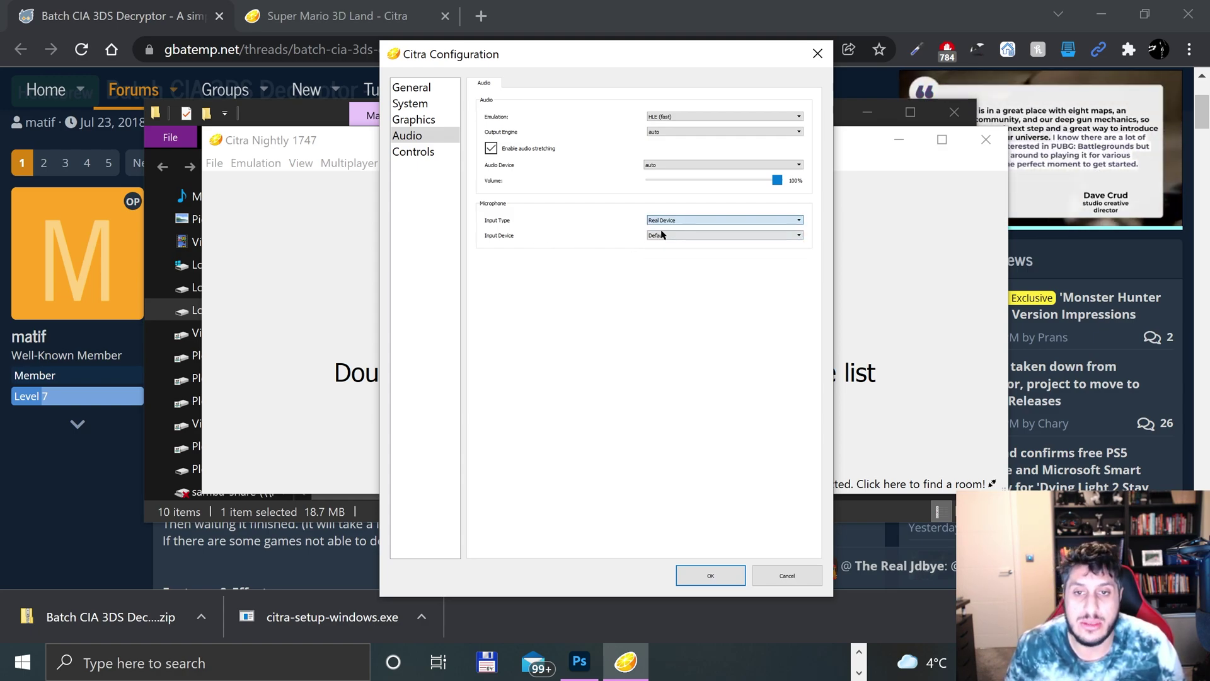
pyautogui.click(664, 234)
pyautogui.click(664, 221)
pyautogui.click(658, 221)
pyautogui.click(654, 228)
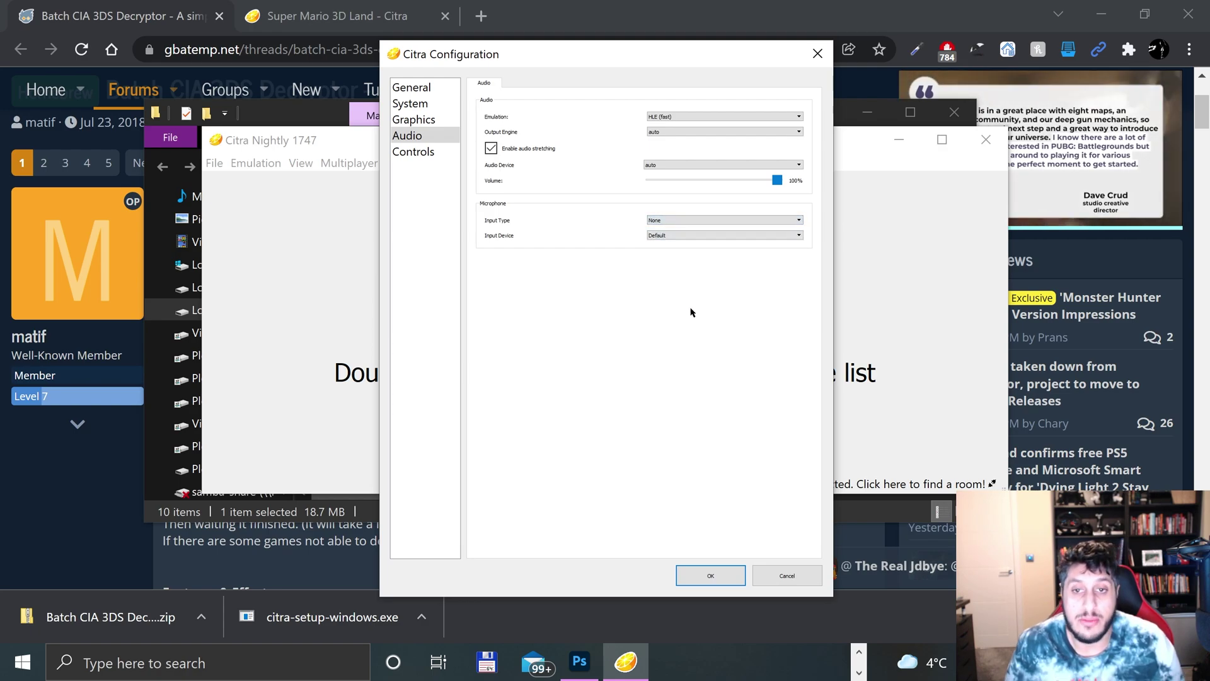
pyautogui.click(670, 116)
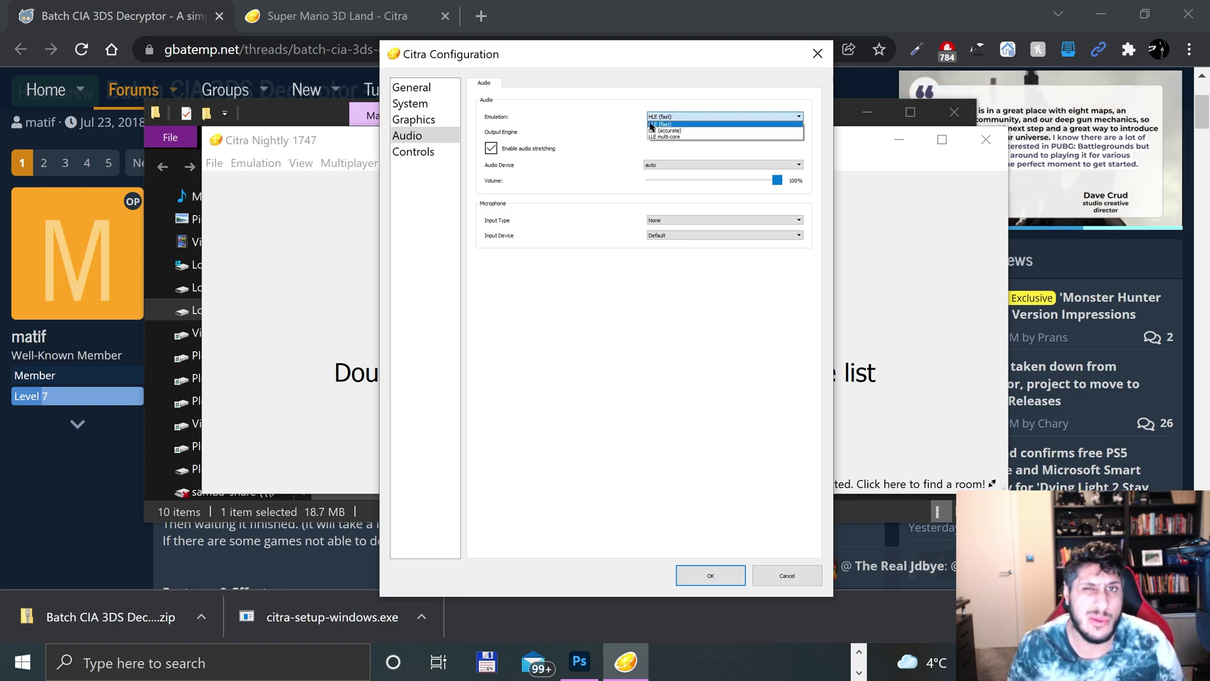
pyautogui.click(608, 130)
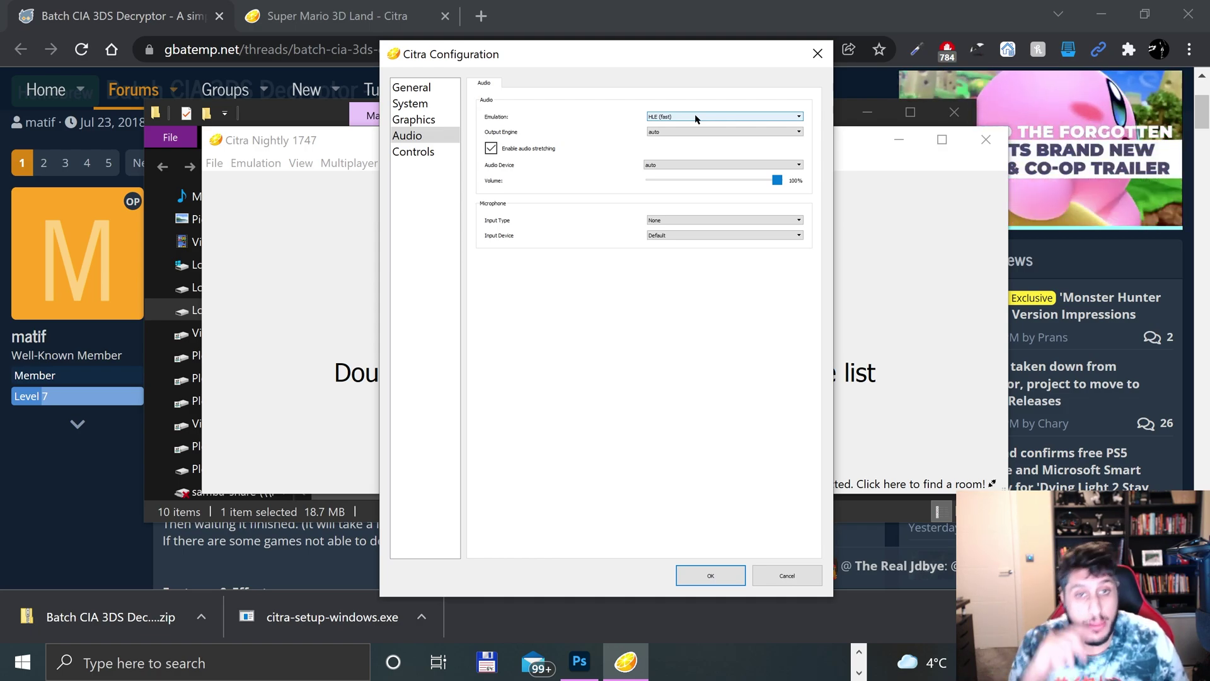
# Step: Create a new controls input profile named Mario and keep it selected
pyautogui.click(414, 152)
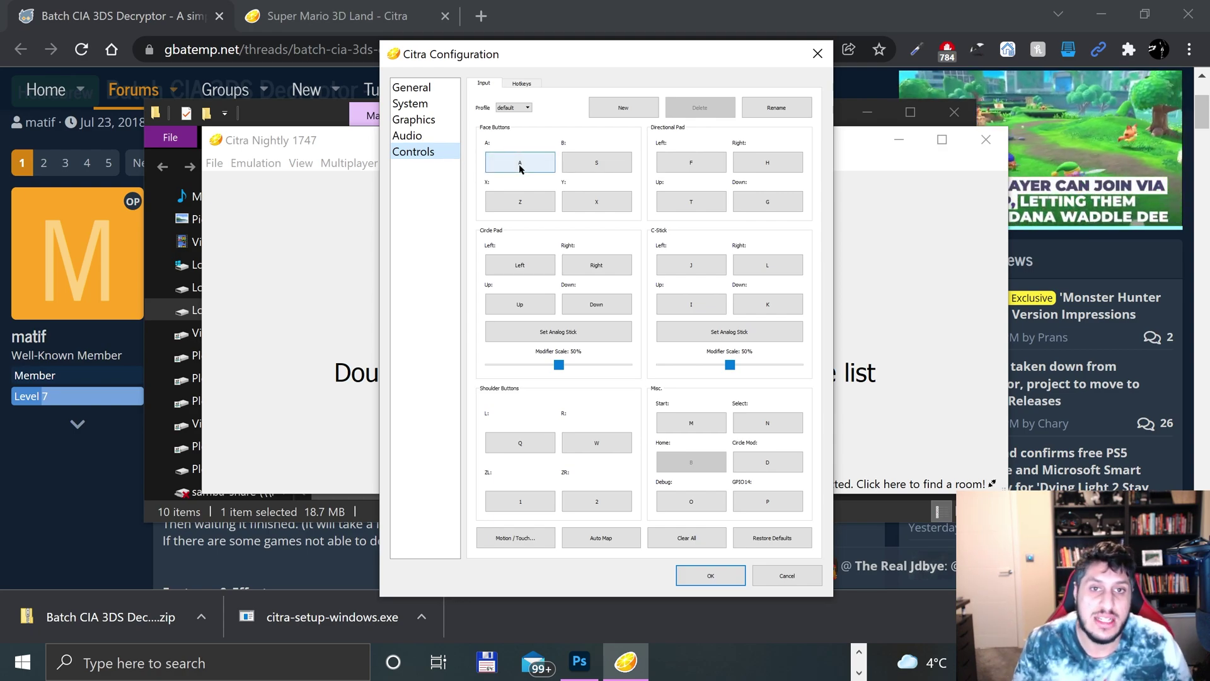
pyautogui.click(625, 109)
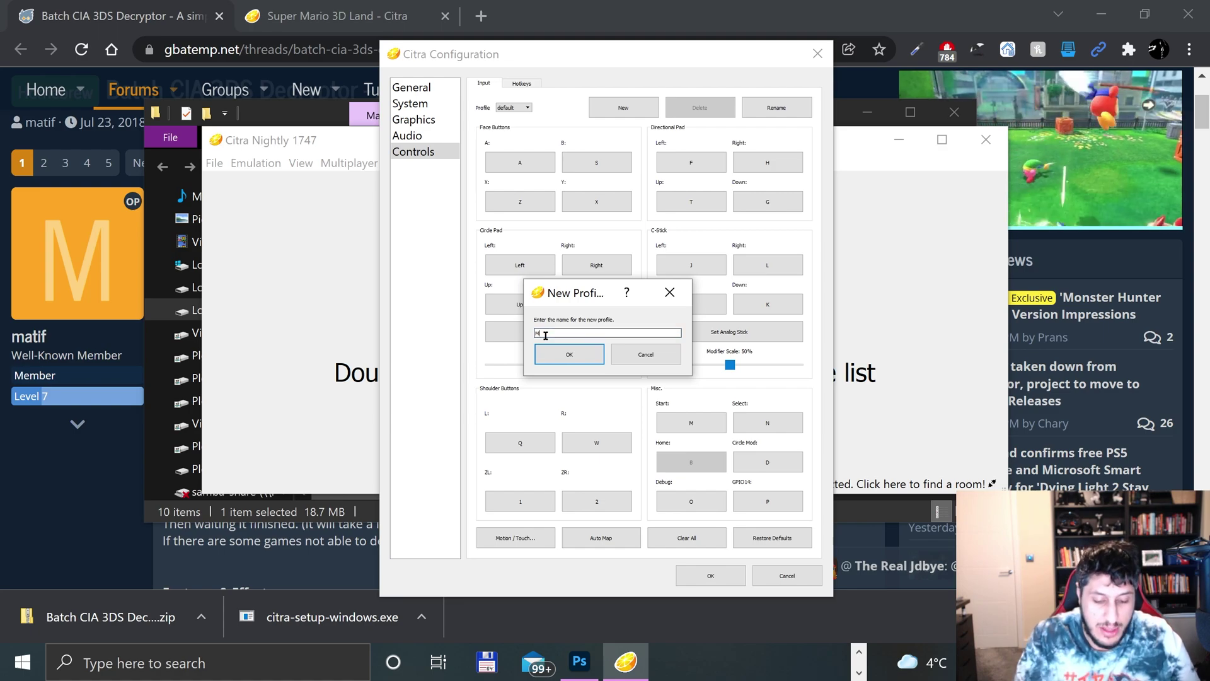
pyautogui.click(569, 353)
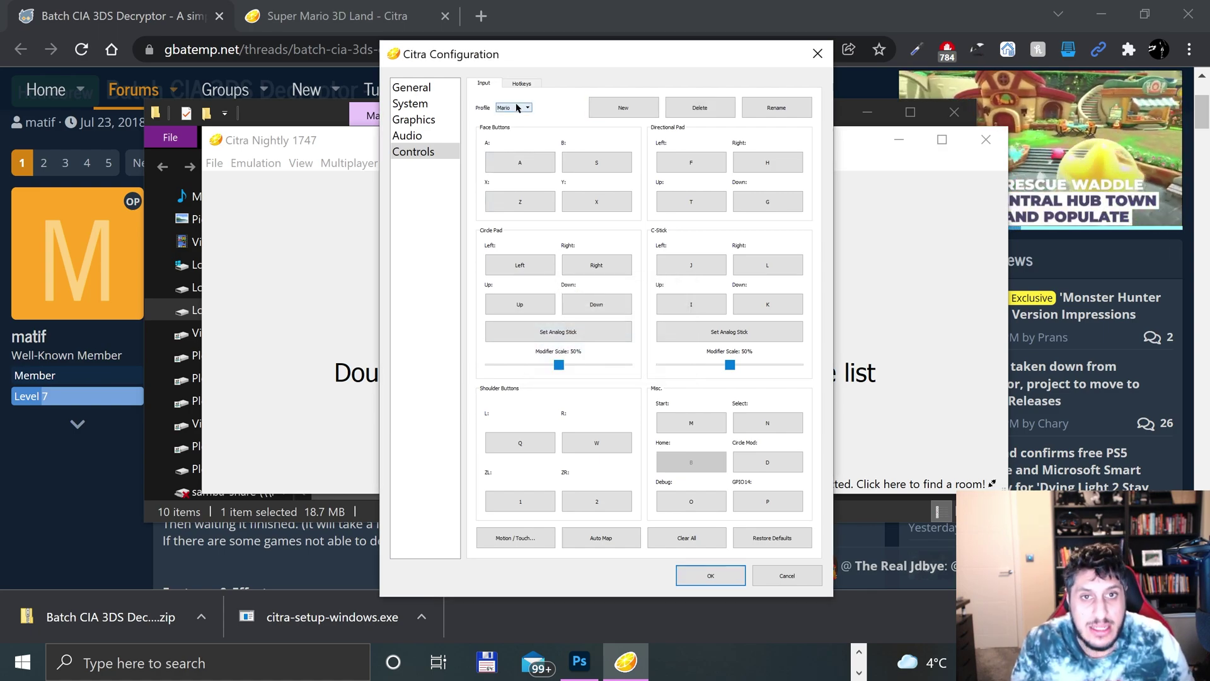
pyautogui.click(525, 108)
pyautogui.click(521, 123)
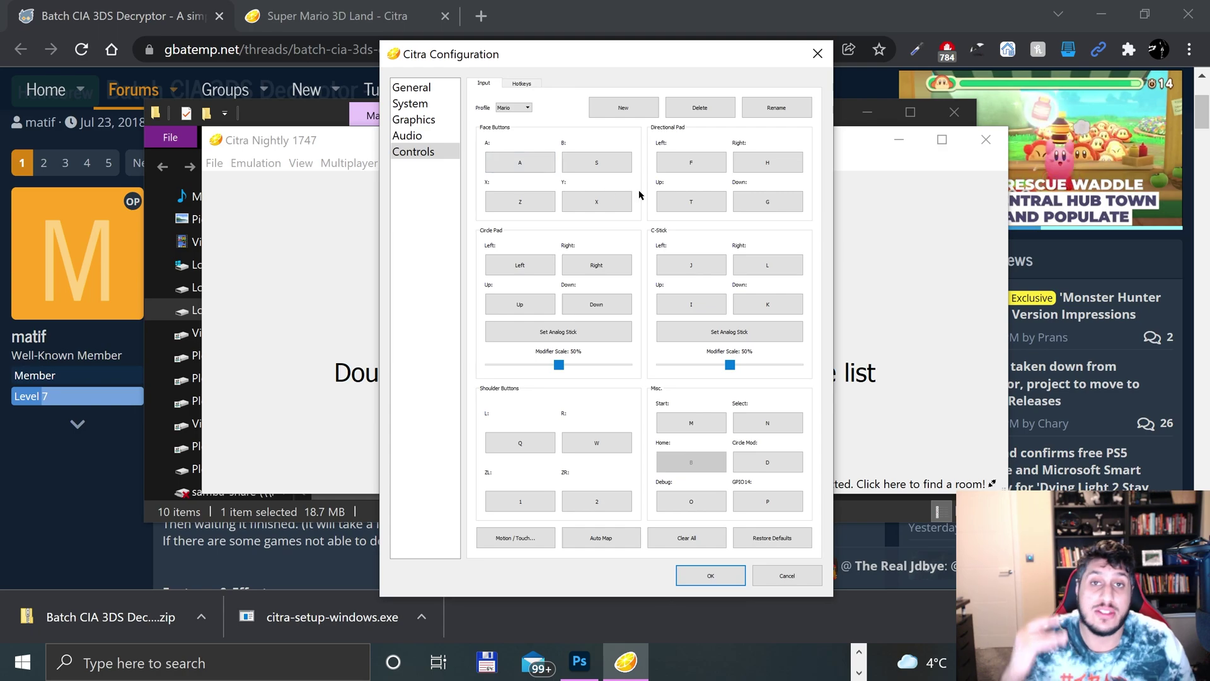
# Step: Try binding the A face button to K, and restore its binding to A
pyautogui.click(520, 158)
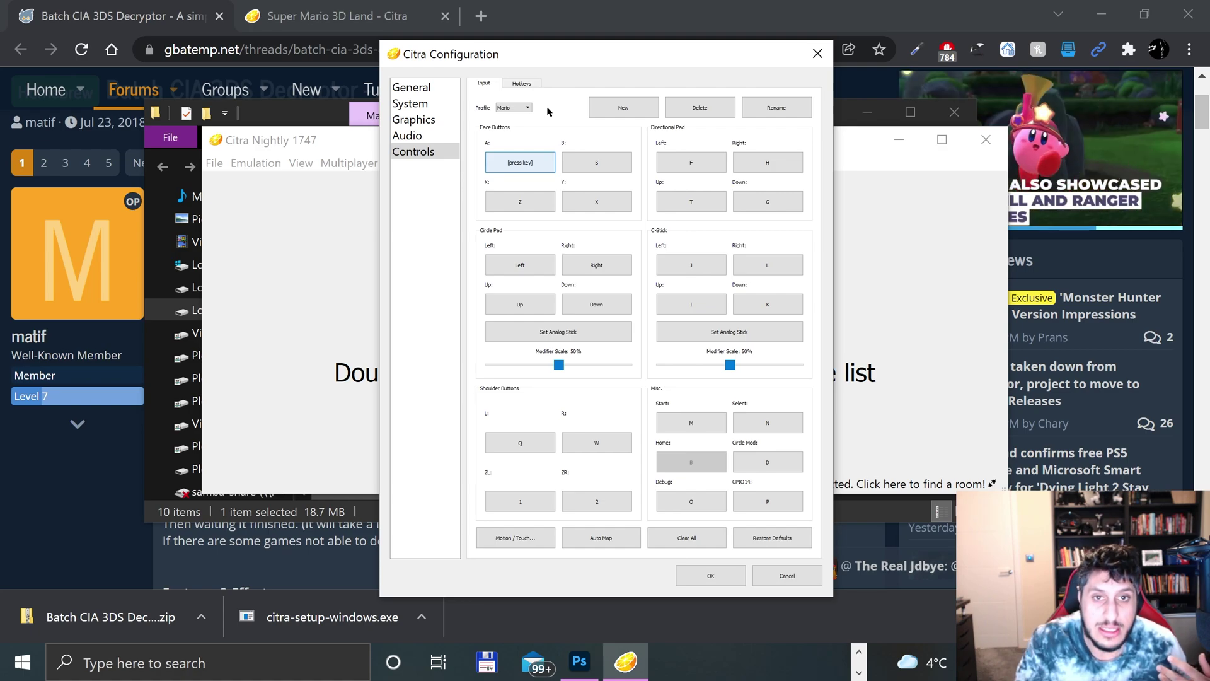
pyautogui.press('k')
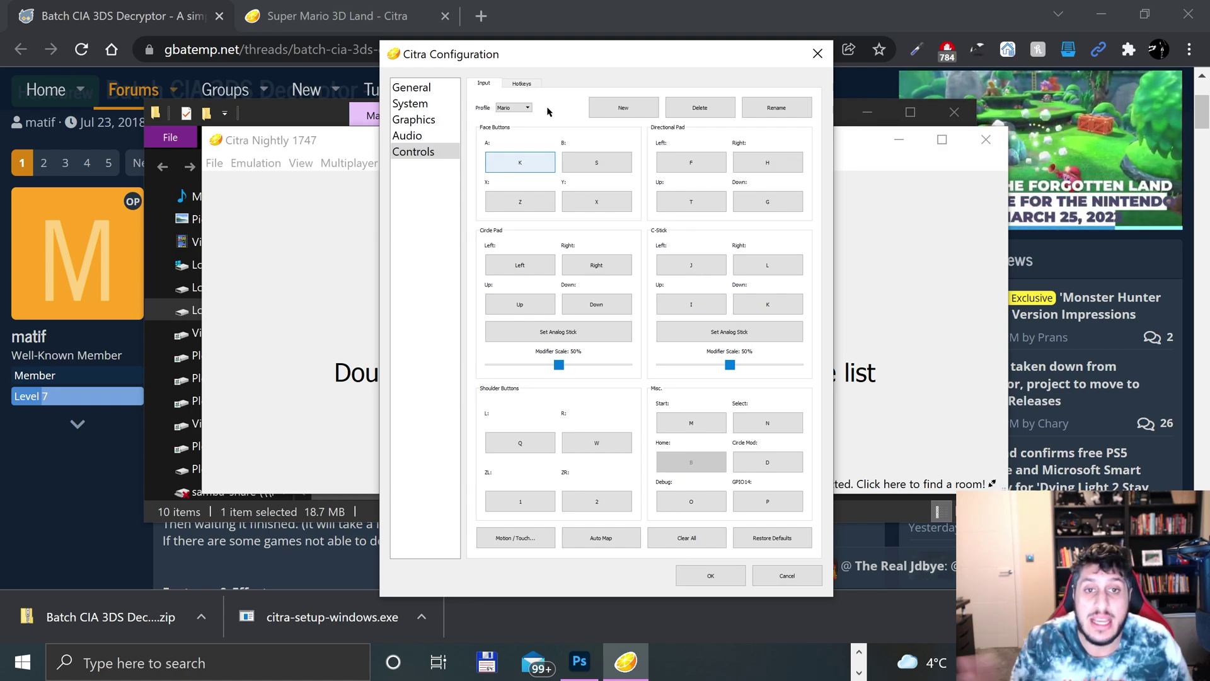
pyautogui.click(515, 165)
pyautogui.press('a')
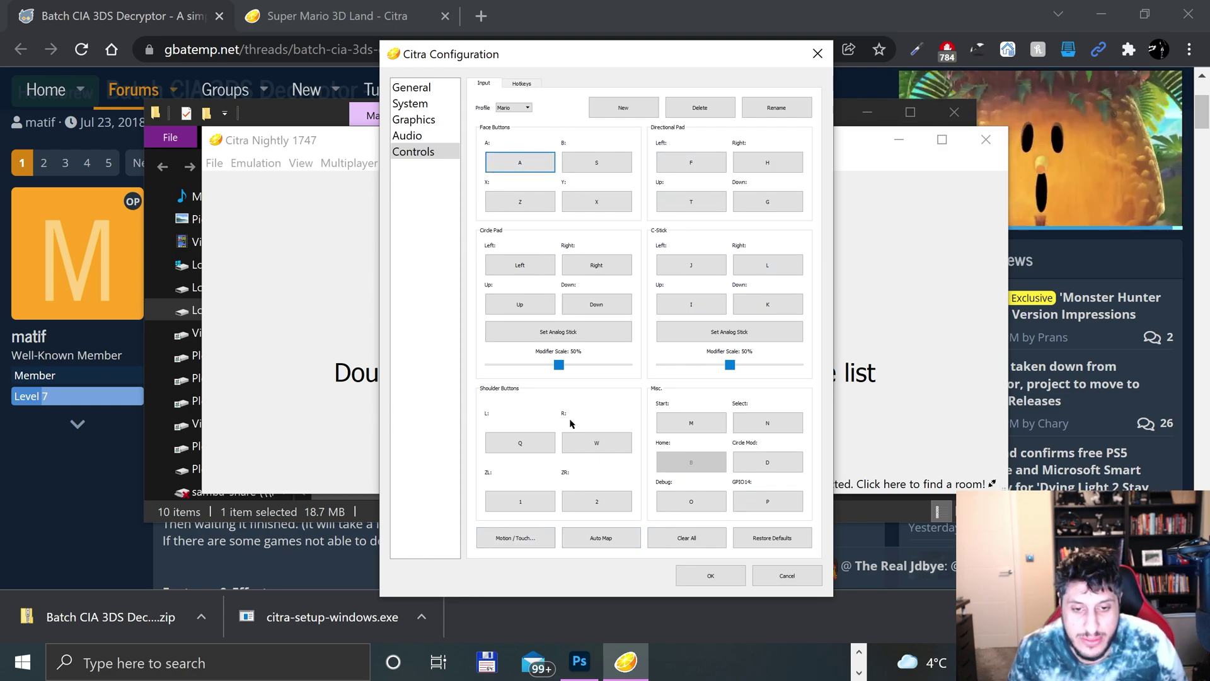
# Step: Review the motion/touch settings and the hotkey list with full action names, and save the configuration
pyautogui.click(528, 541)
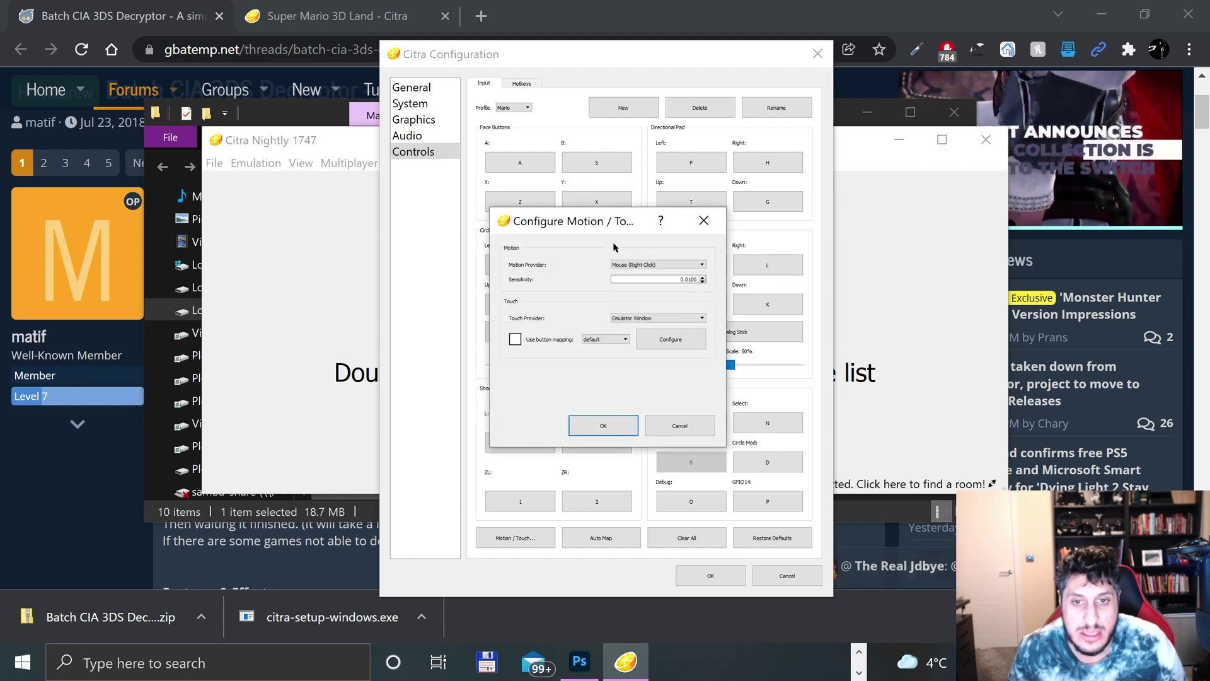
pyautogui.click(649, 427)
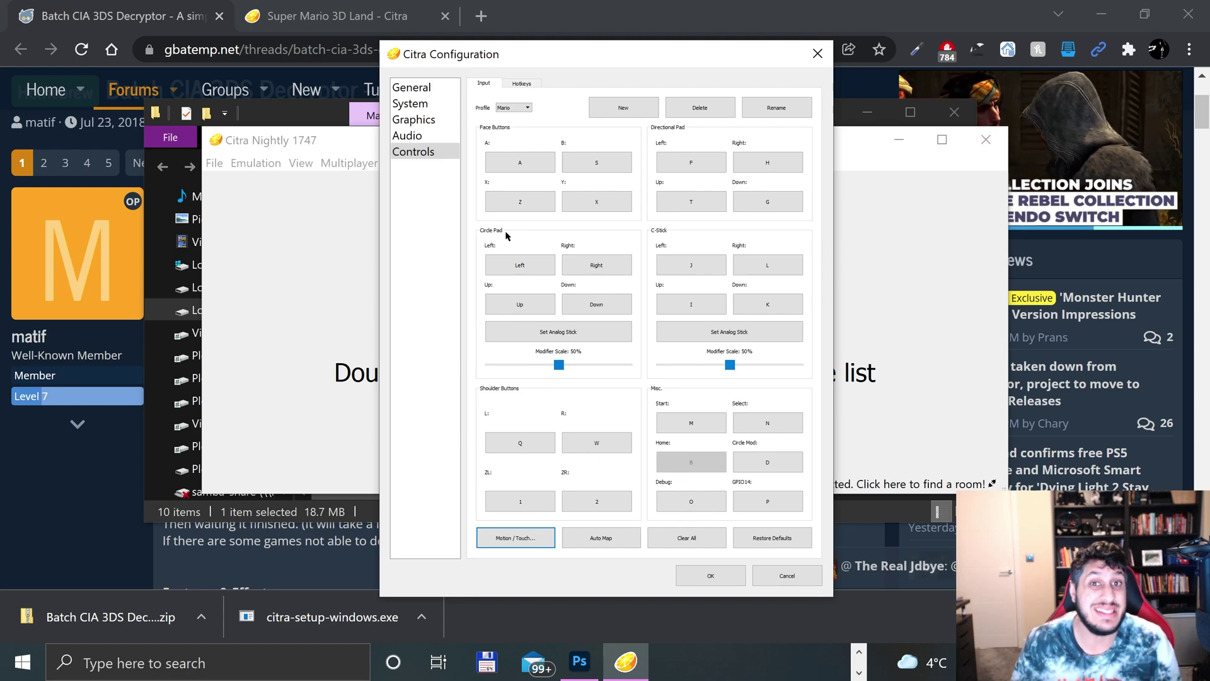
pyautogui.click(518, 86)
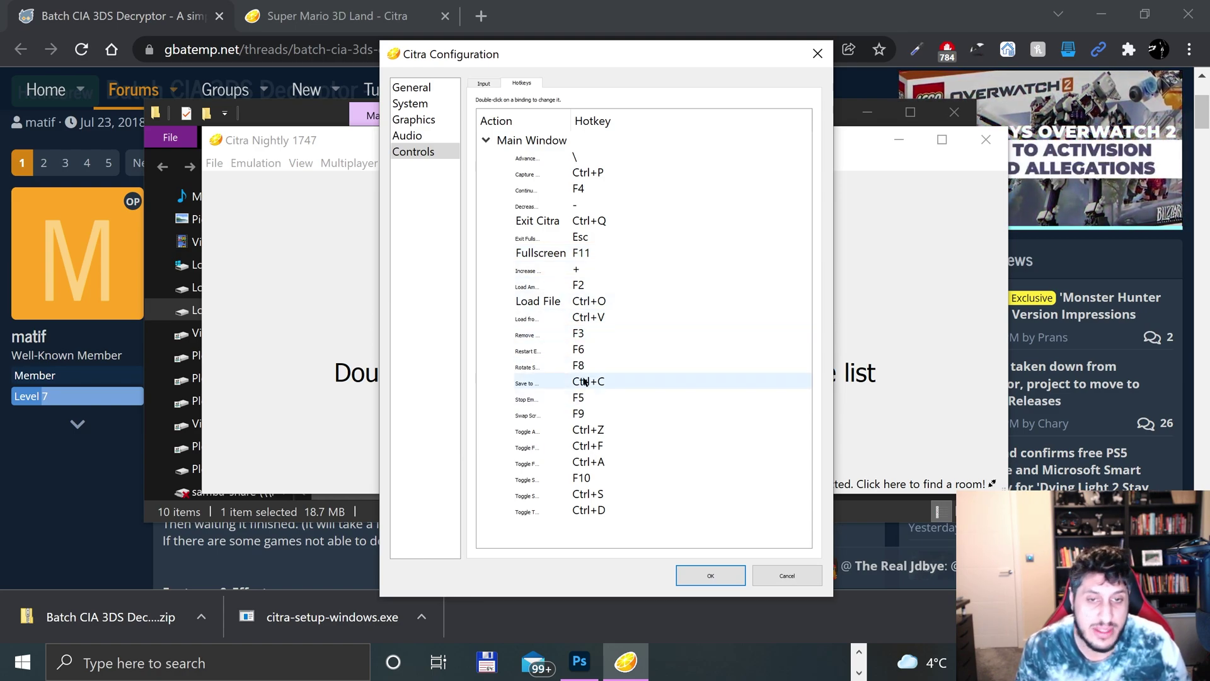
pyautogui.doubleClick(570, 121)
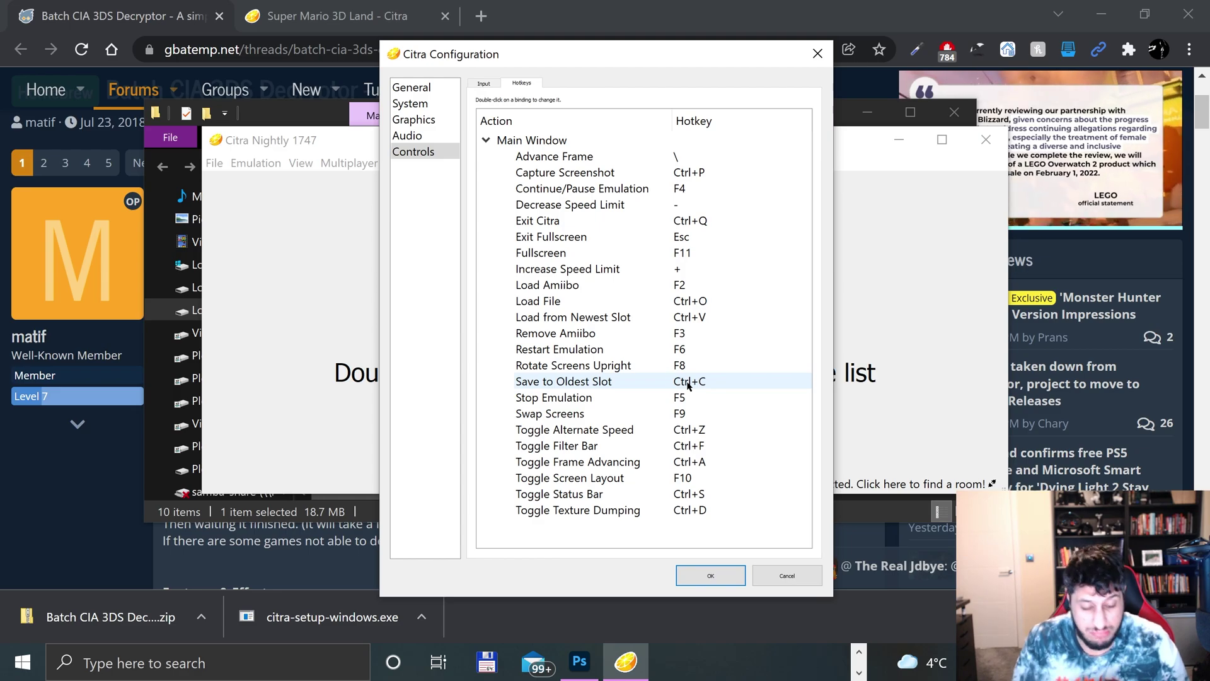
pyautogui.click(483, 83)
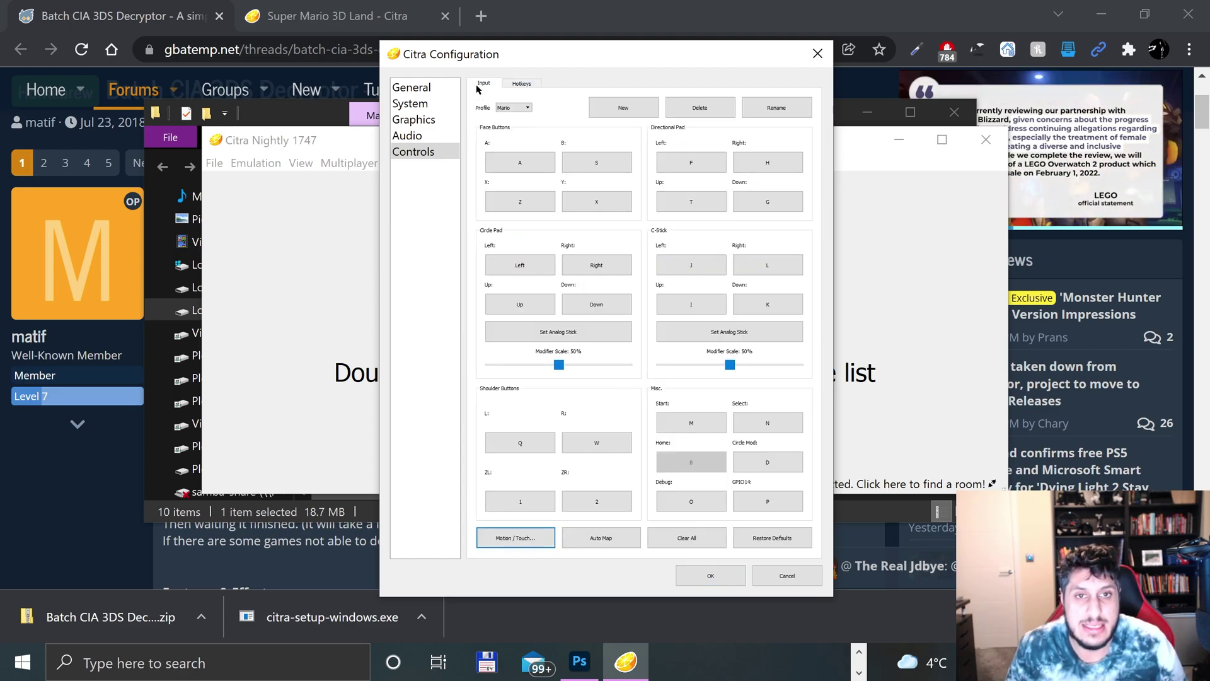
pyautogui.click(712, 576)
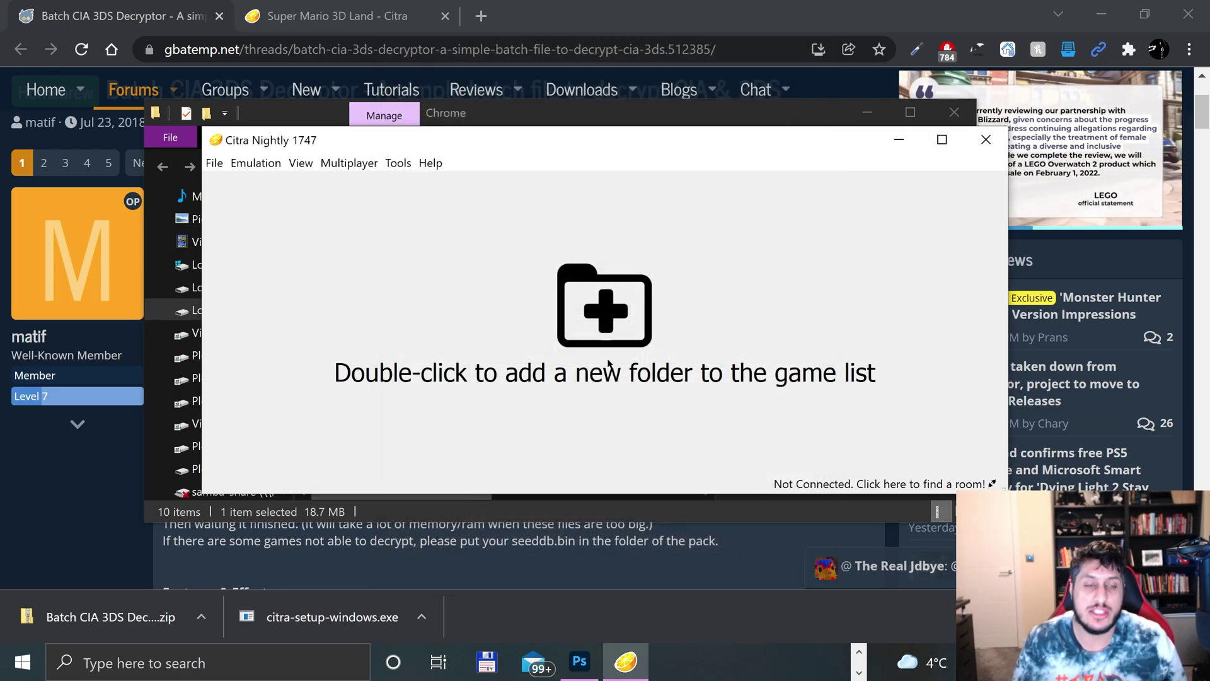
# Step: Try to install the Super Mario 3D Land (Europe) CIA file from its folder under Chrome on drive E
pyautogui.click(216, 163)
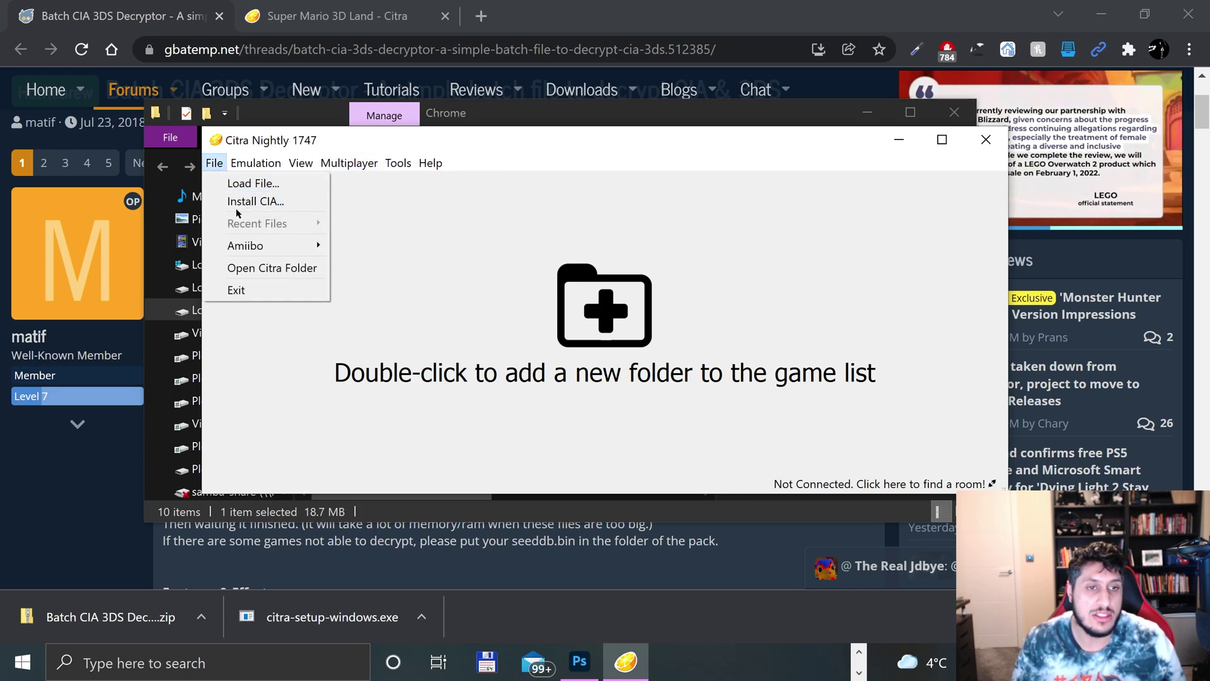
pyautogui.click(237, 203)
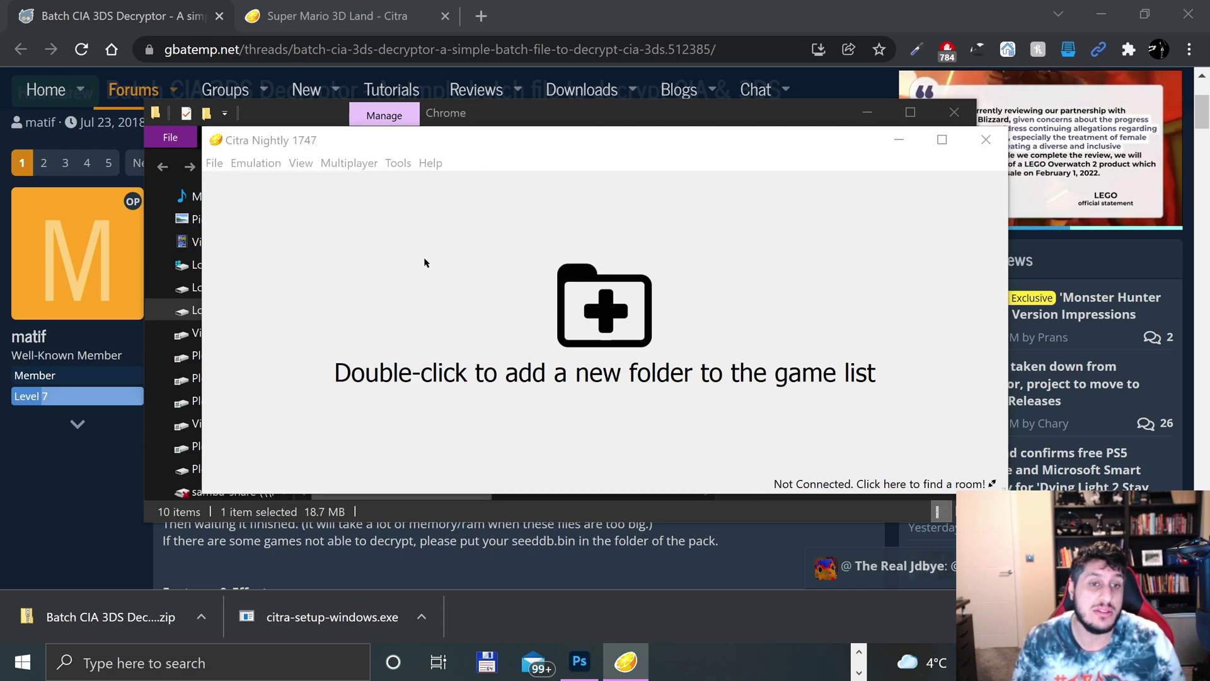
pyautogui.scroll(3, 158, 235)
pyautogui.scroll(1, 158, 235)
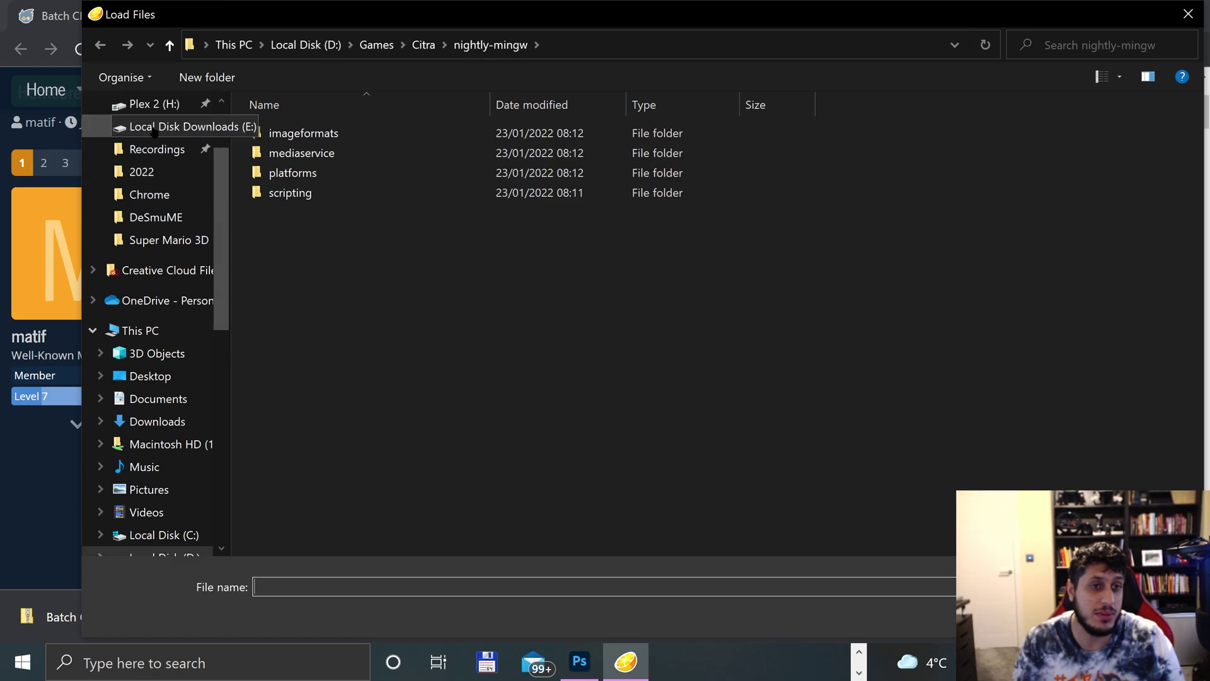
pyautogui.click(152, 131)
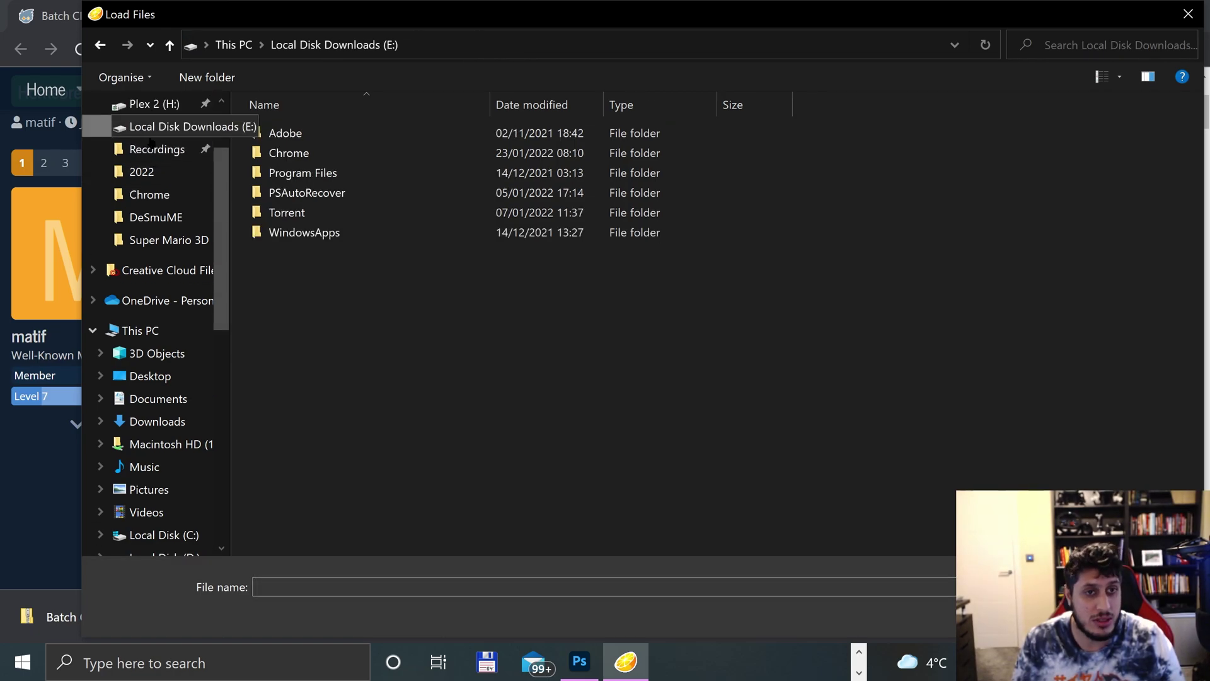
pyautogui.doubleClick(290, 152)
pyautogui.doubleClick(292, 191)
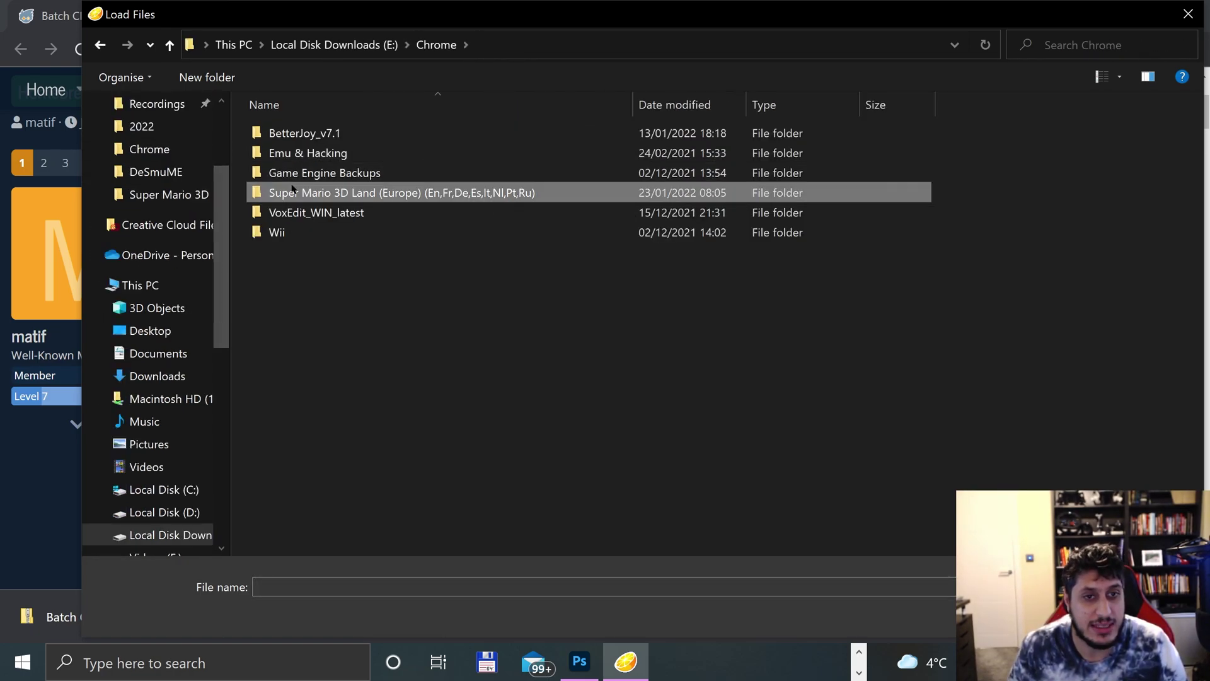
pyautogui.doubleClick(302, 134)
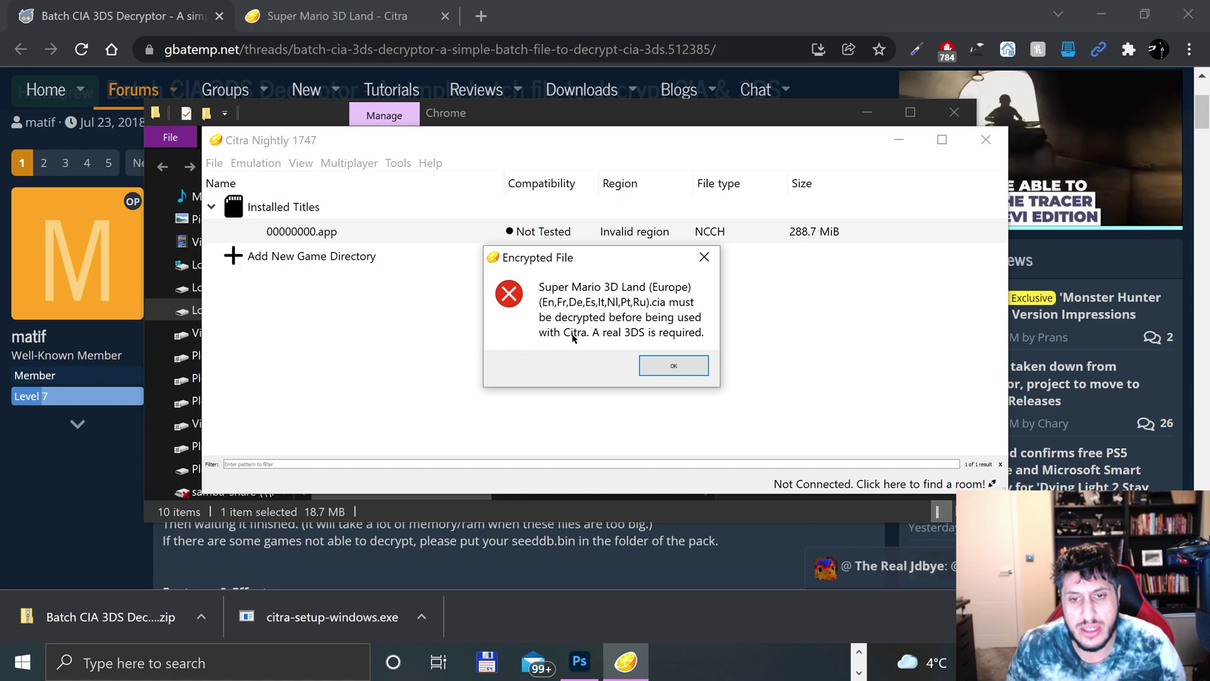
pyautogui.click(656, 362)
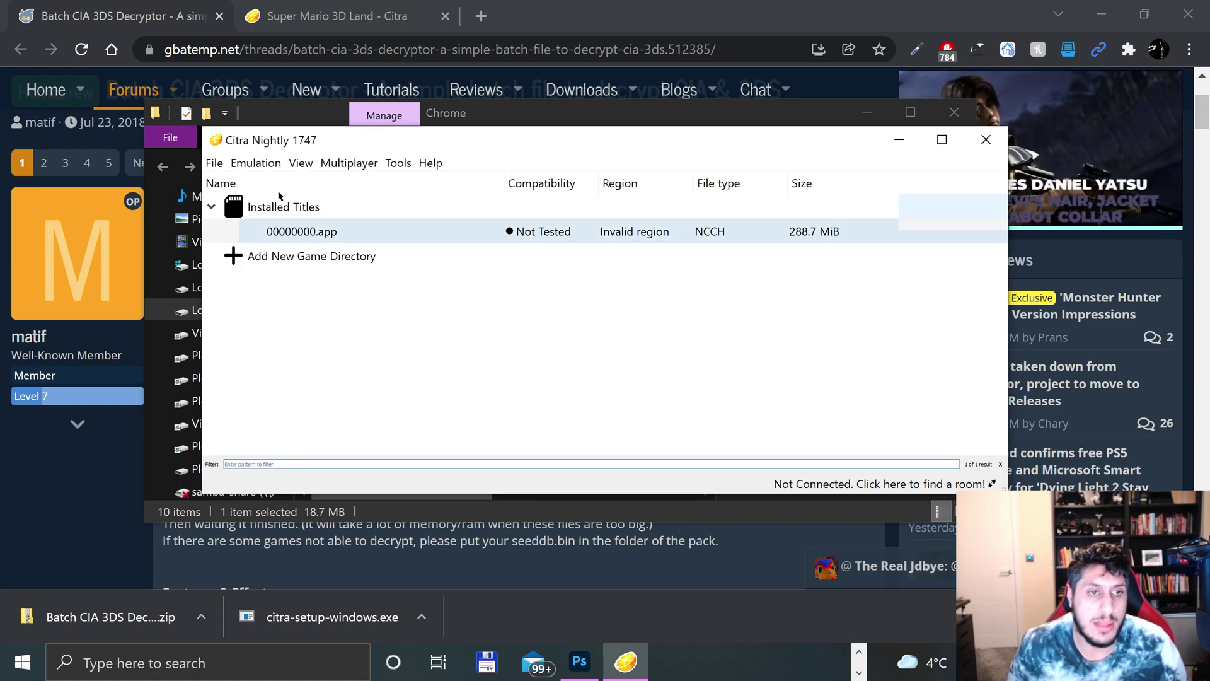
# Step: Open the application location of the installed title 00000000.app and go up to the title folder
pyautogui.rightClick(259, 227)
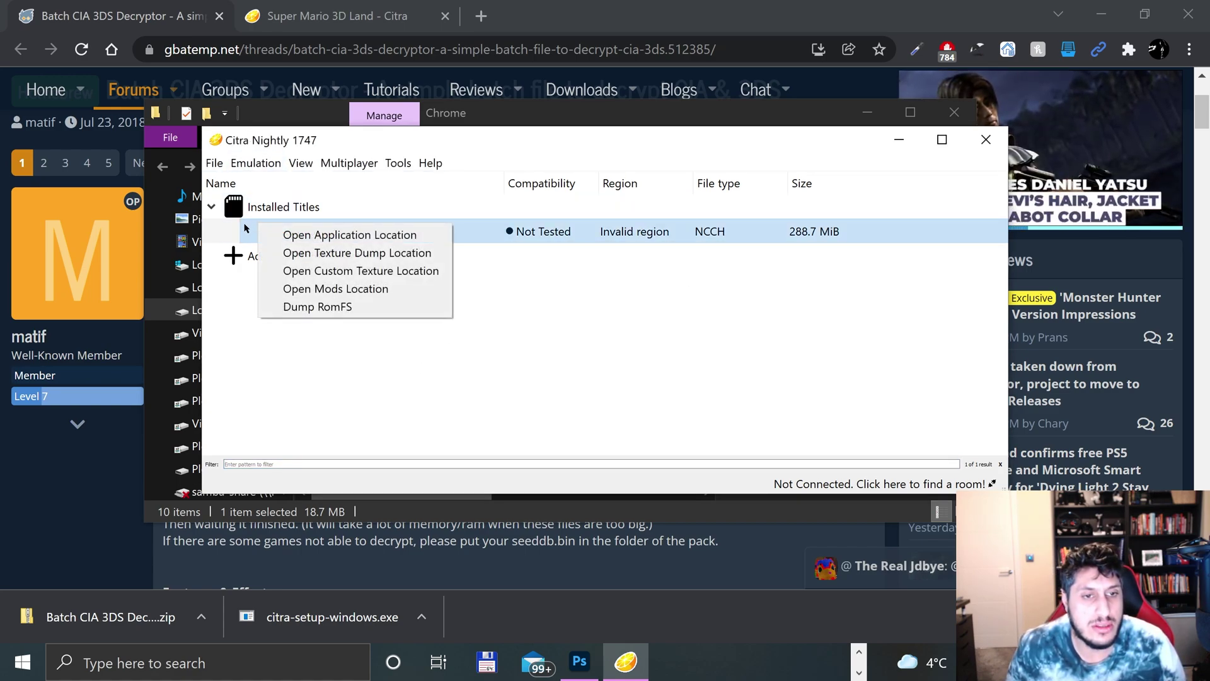
pyautogui.click(287, 235)
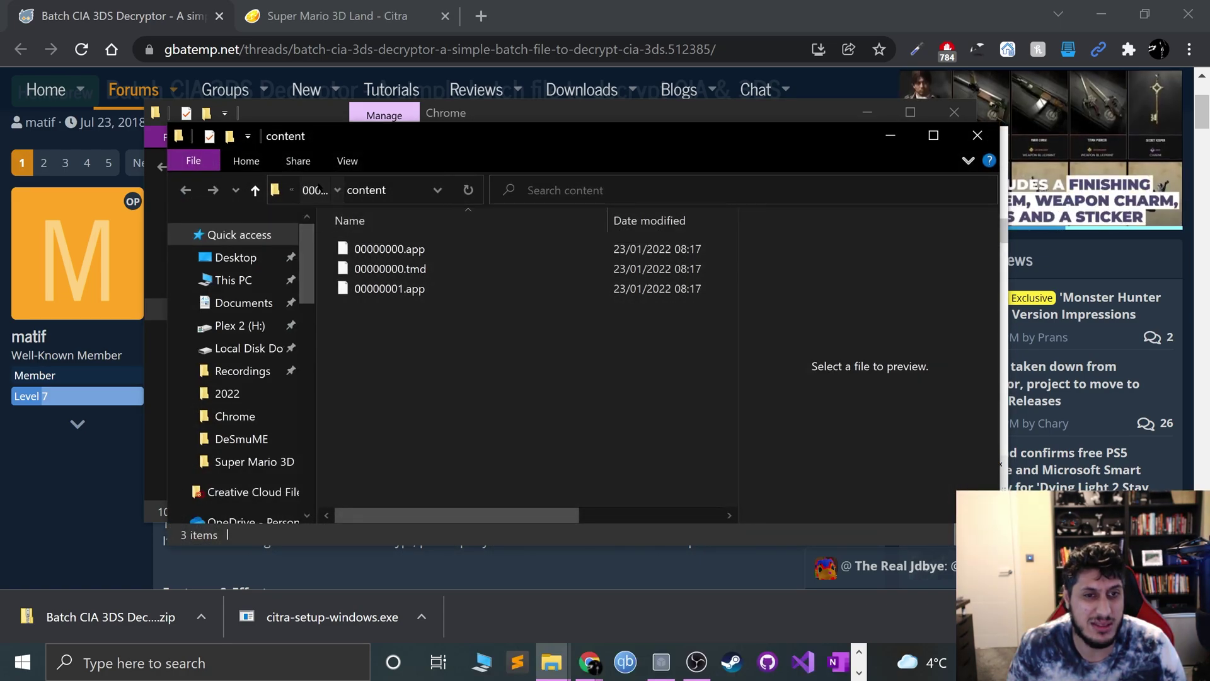
pyautogui.click(313, 190)
pyautogui.click(311, 191)
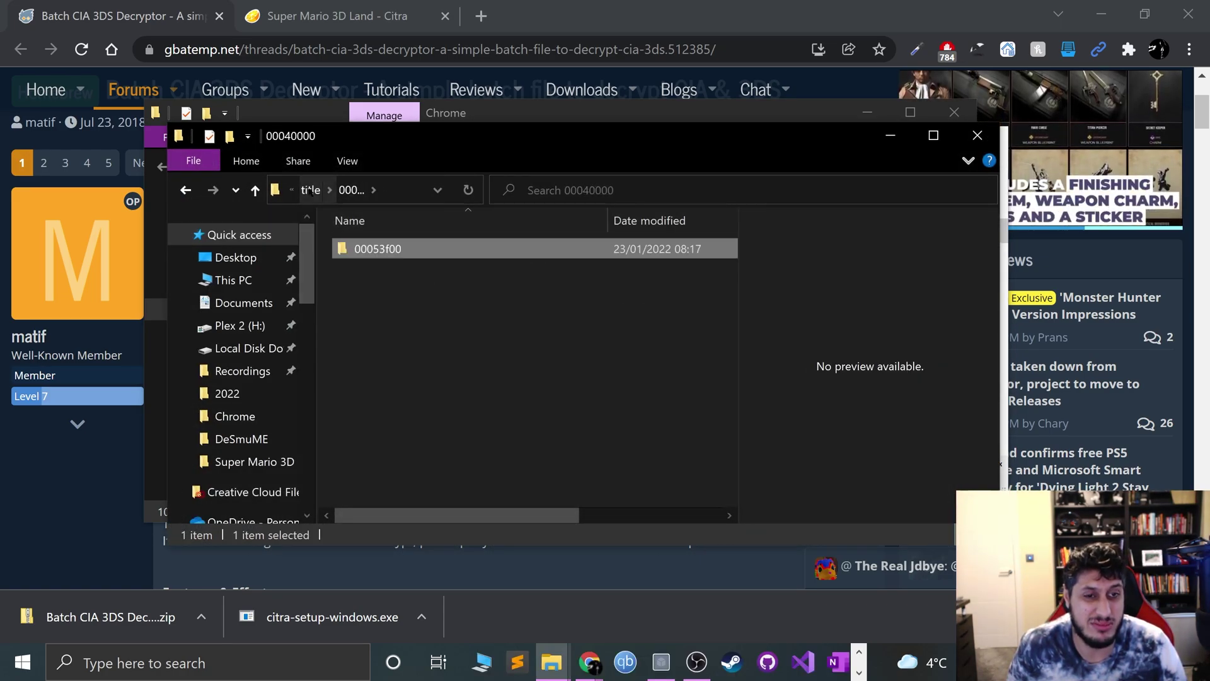
pyautogui.click(410, 190)
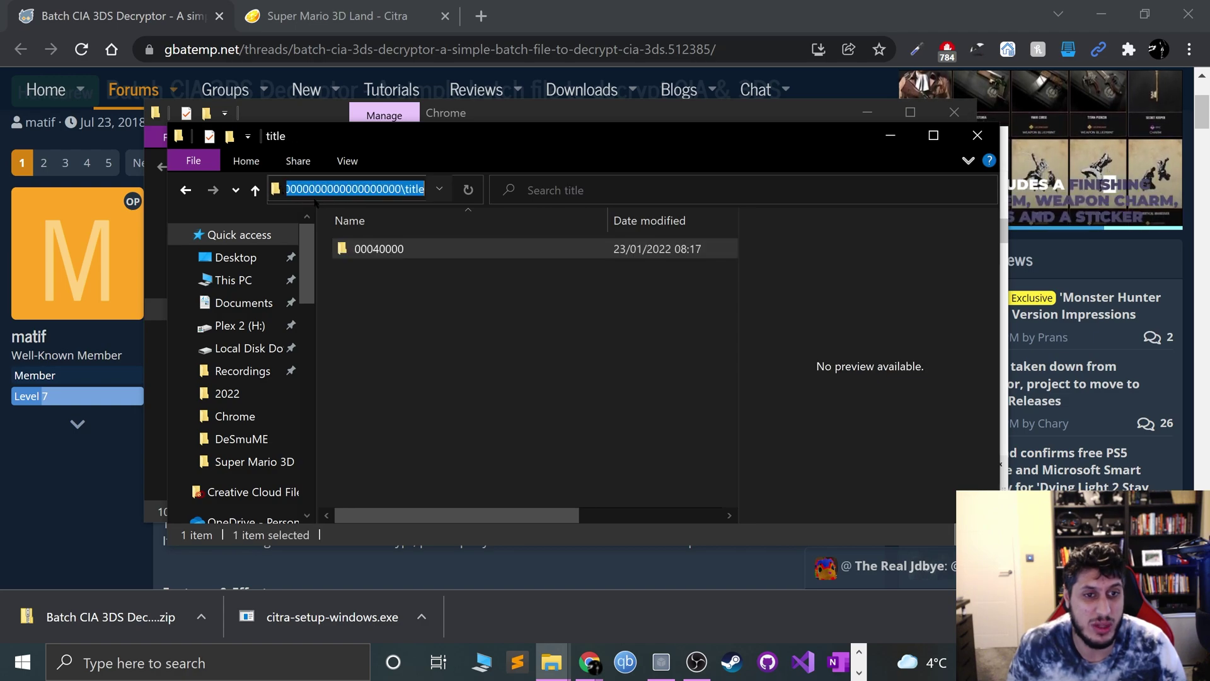
pyautogui.click(439, 191)
# Step: Maximize the title folder's window and examine its full path in the Nintendo 3DS directory
pyautogui.hotkey('alt', 'Tab')
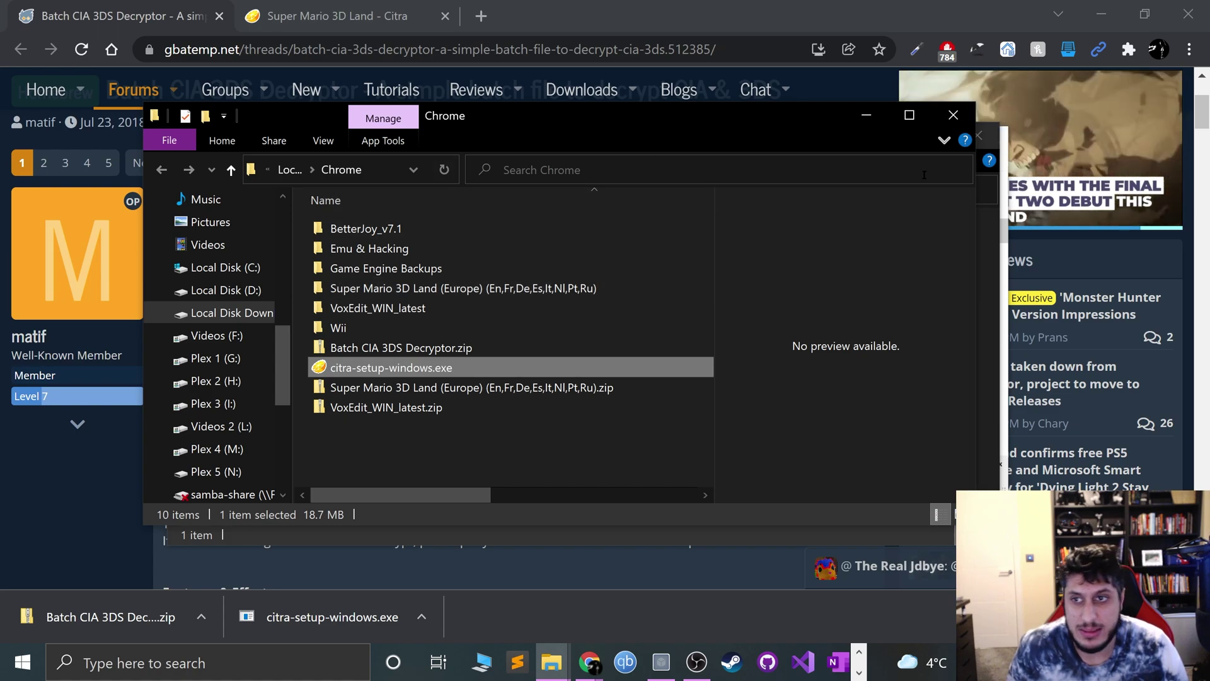
pyautogui.hotkey('alt', 'Tab')
pyautogui.press('super+Up')
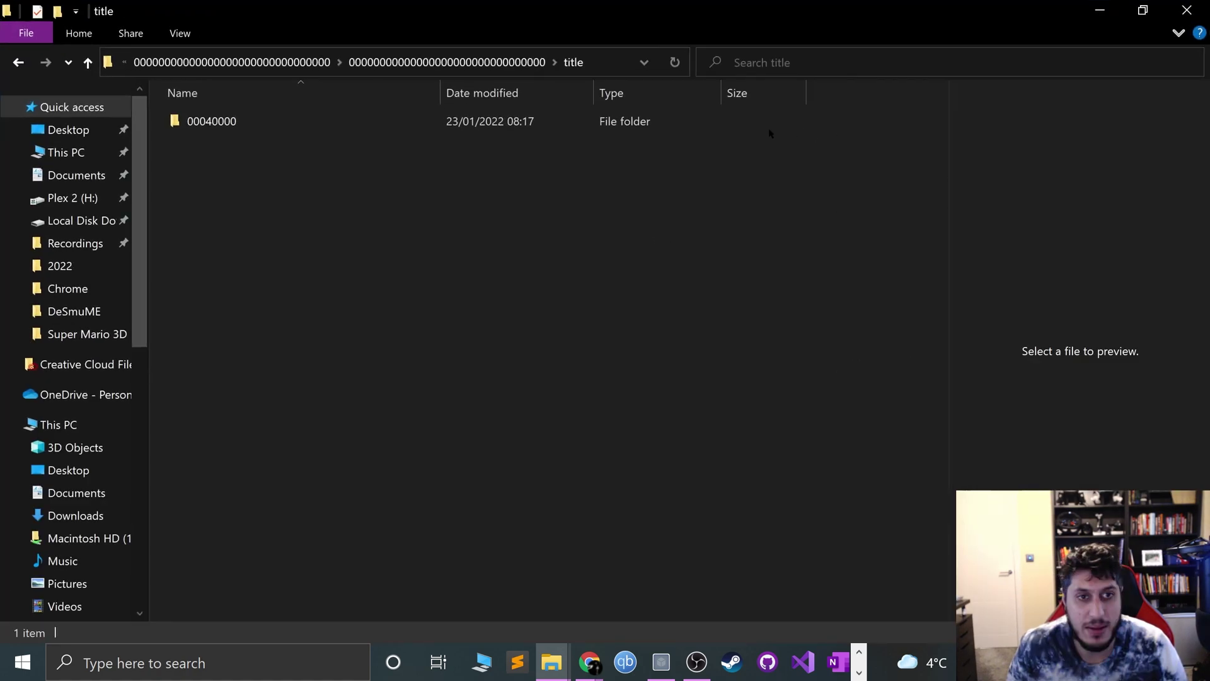
pyautogui.click(652, 66)
pyautogui.click(216, 62)
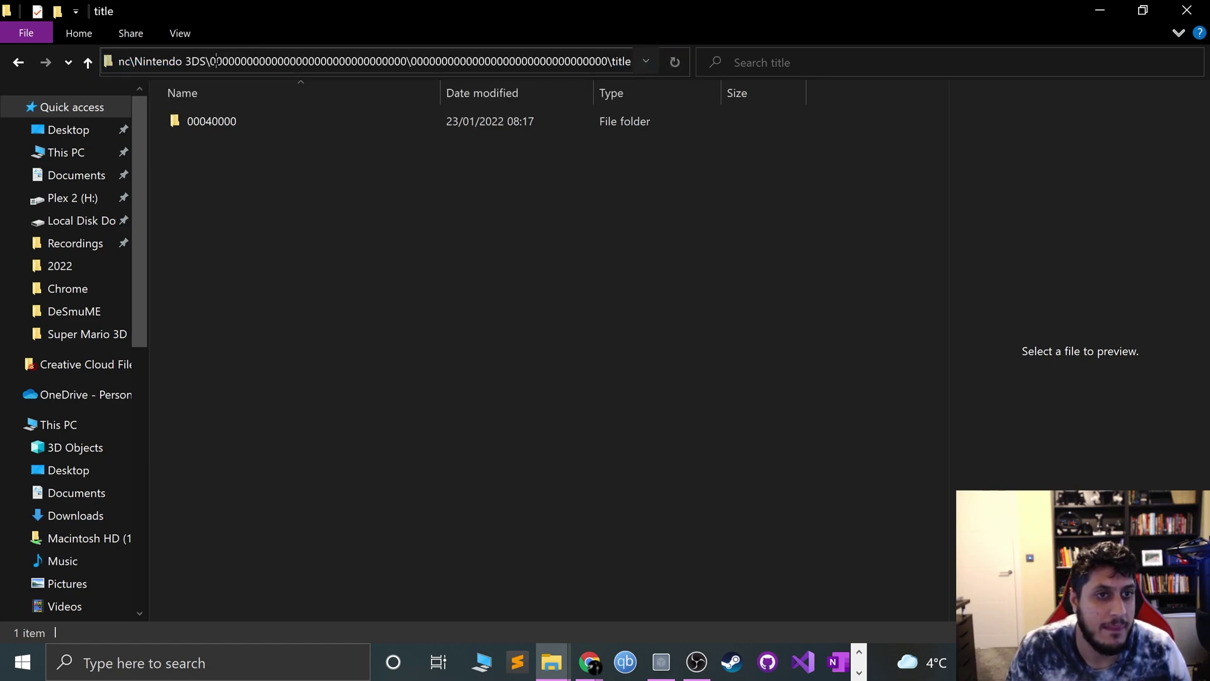
# Step: Go up to the Nintendo 3DS directory and delete its all-zeros folder with administrator permission
pyautogui.moveTo(216, 63); pyautogui.dragTo(780, 68)
pyautogui.press('BackSpace')
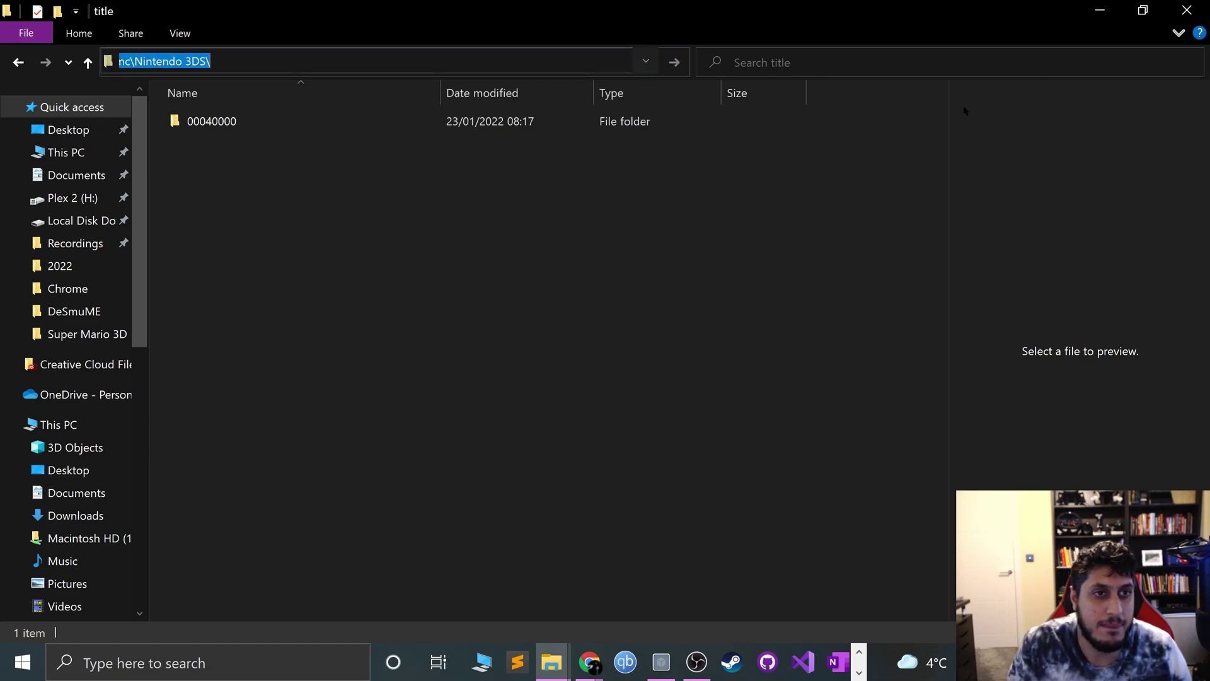
pyautogui.press('Return')
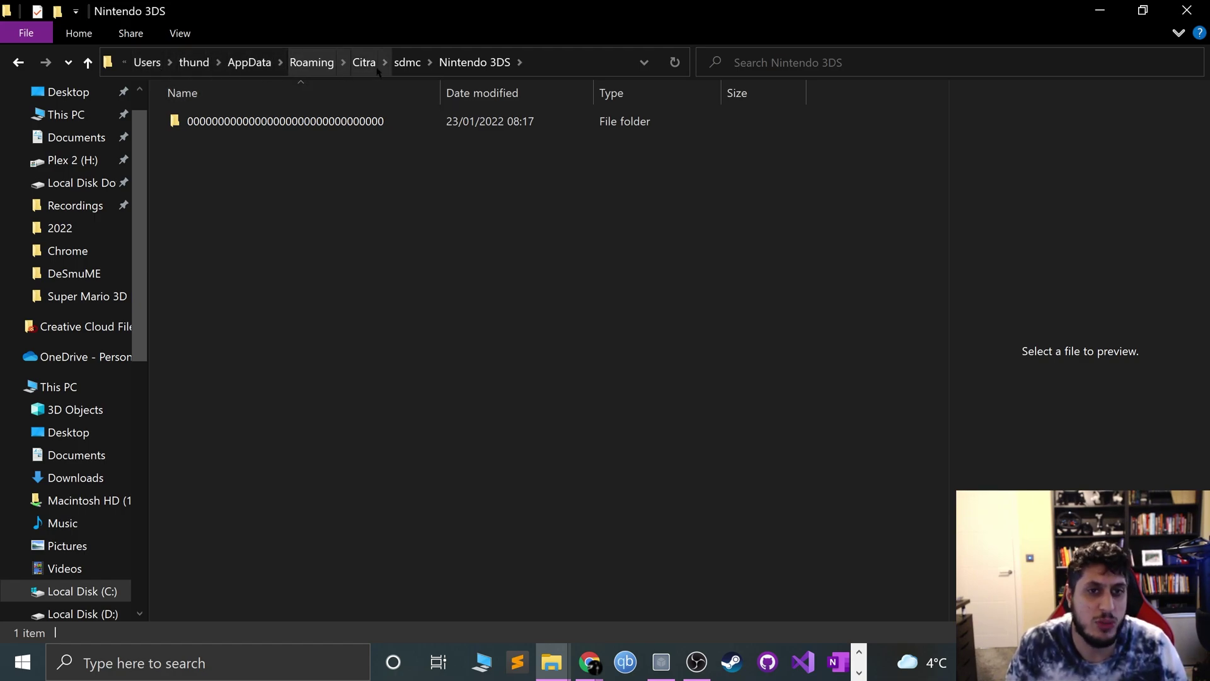
pyautogui.click(259, 121)
pyautogui.press('Delete')
pyautogui.press('Return')
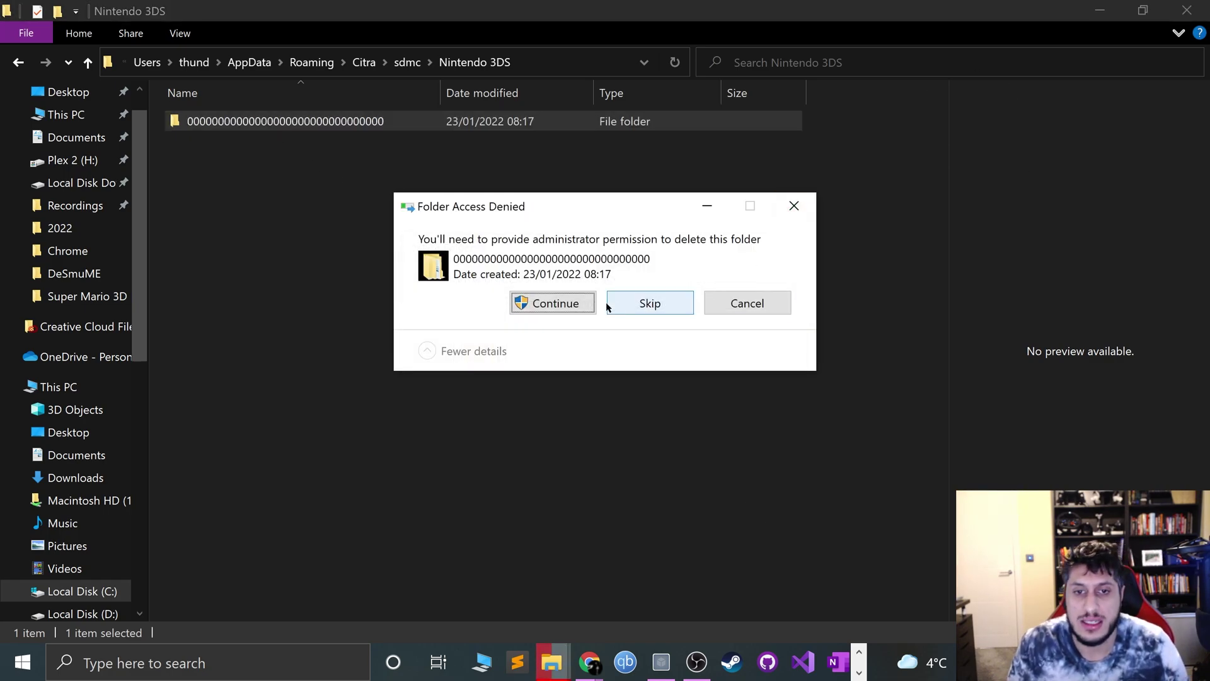
pyautogui.click(583, 307)
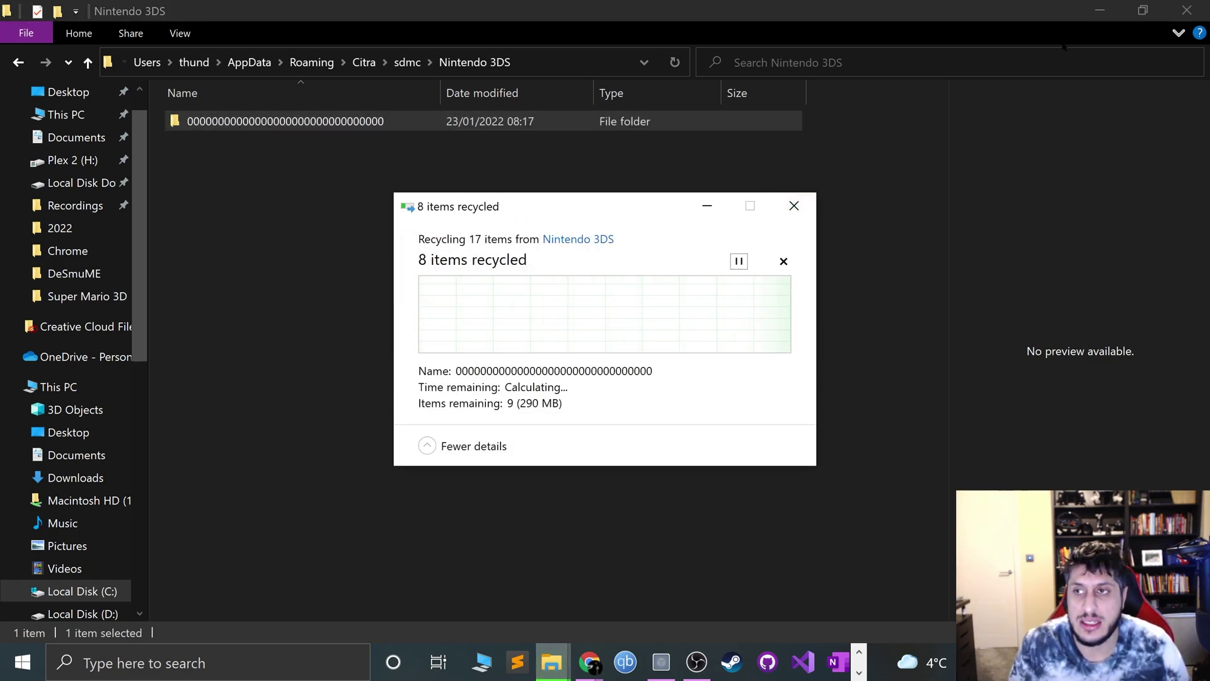
pyautogui.click(1177, 13)
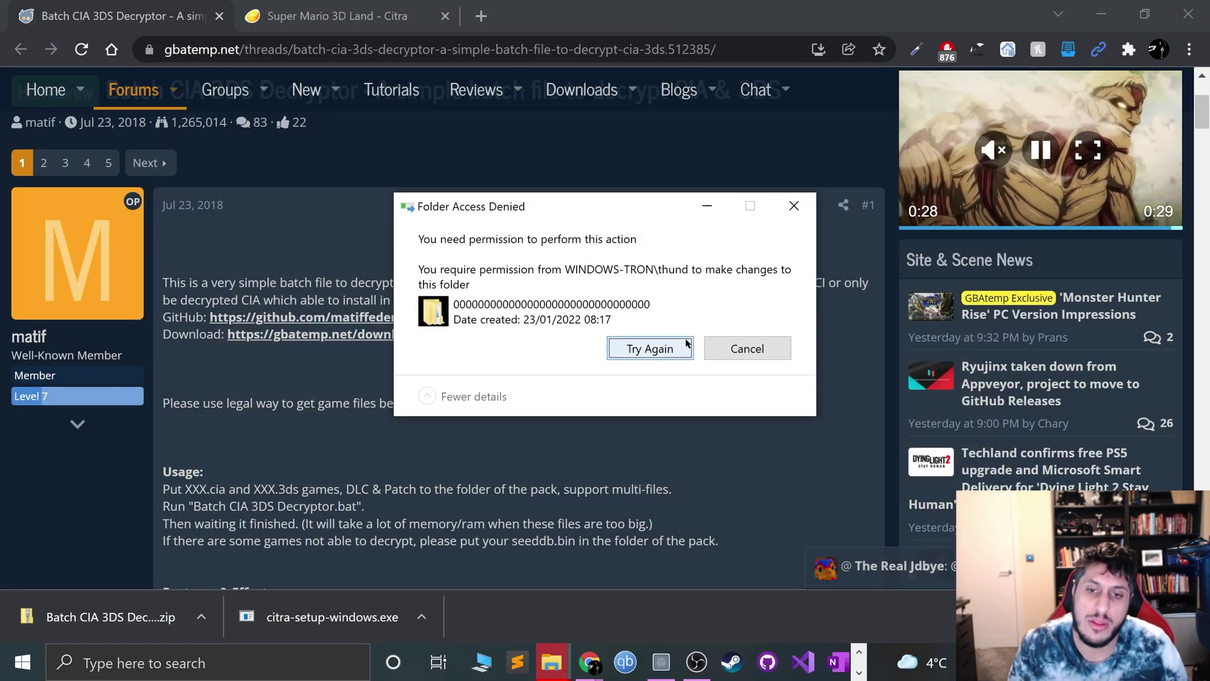
pyautogui.click(683, 347)
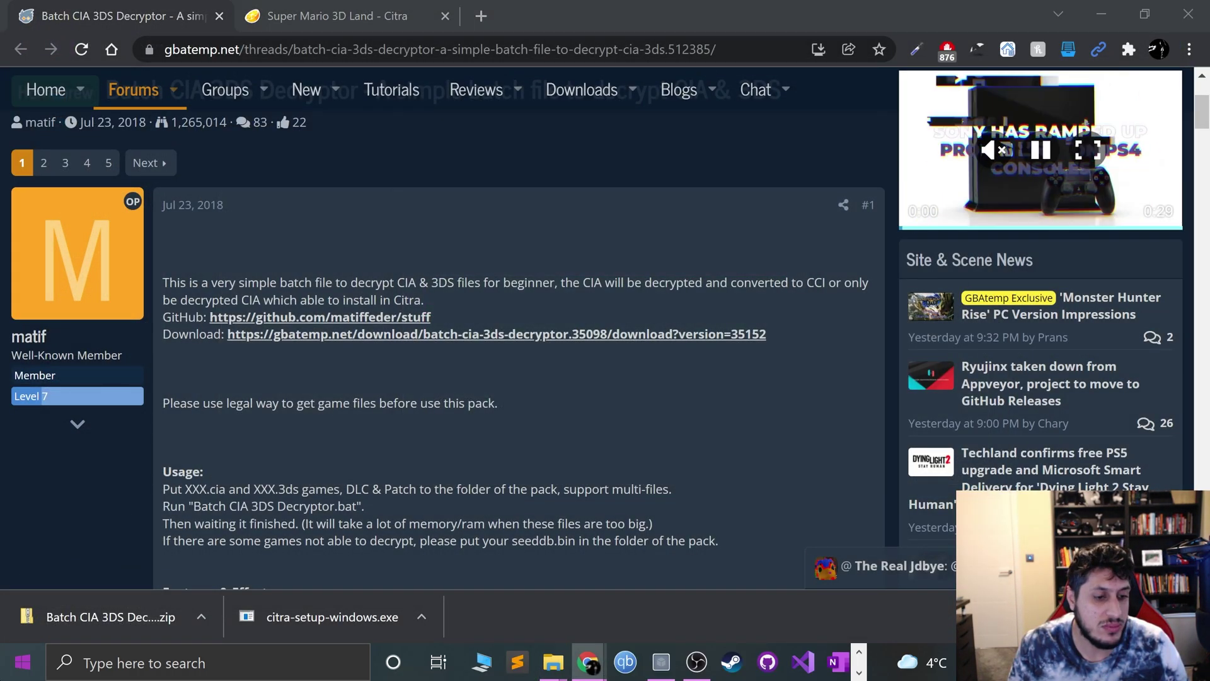
# Step: Start Citra Nightly again
pyautogui.press('super')
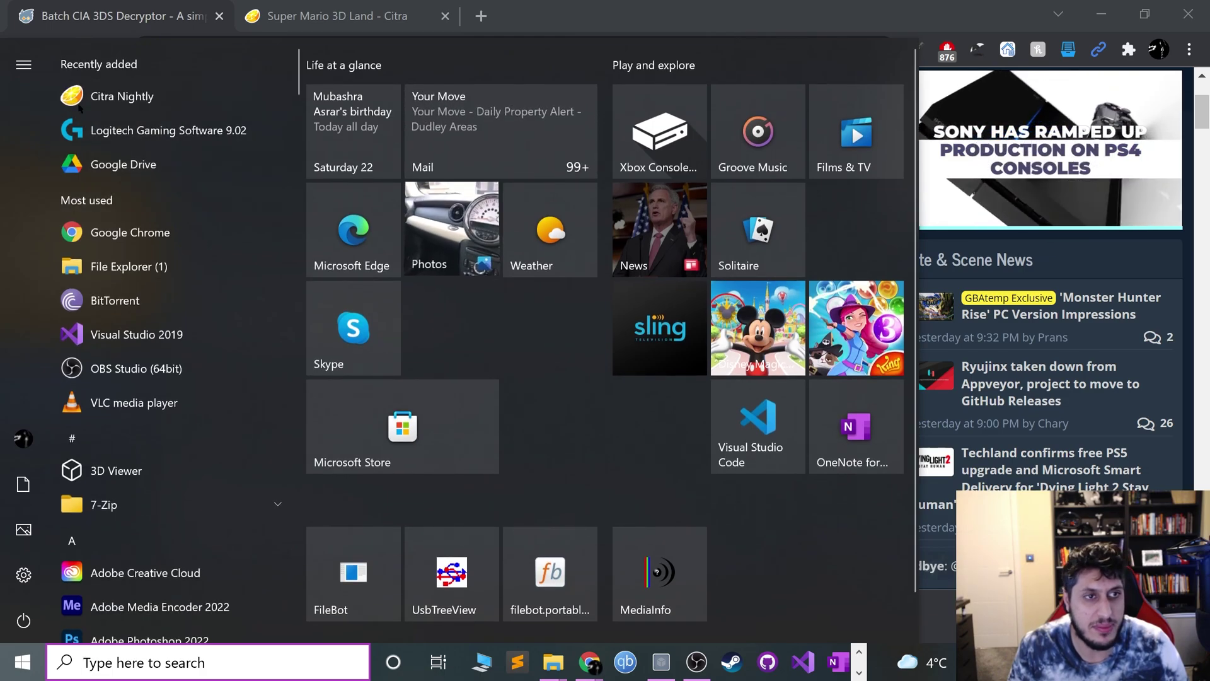
pyautogui.click(80, 108)
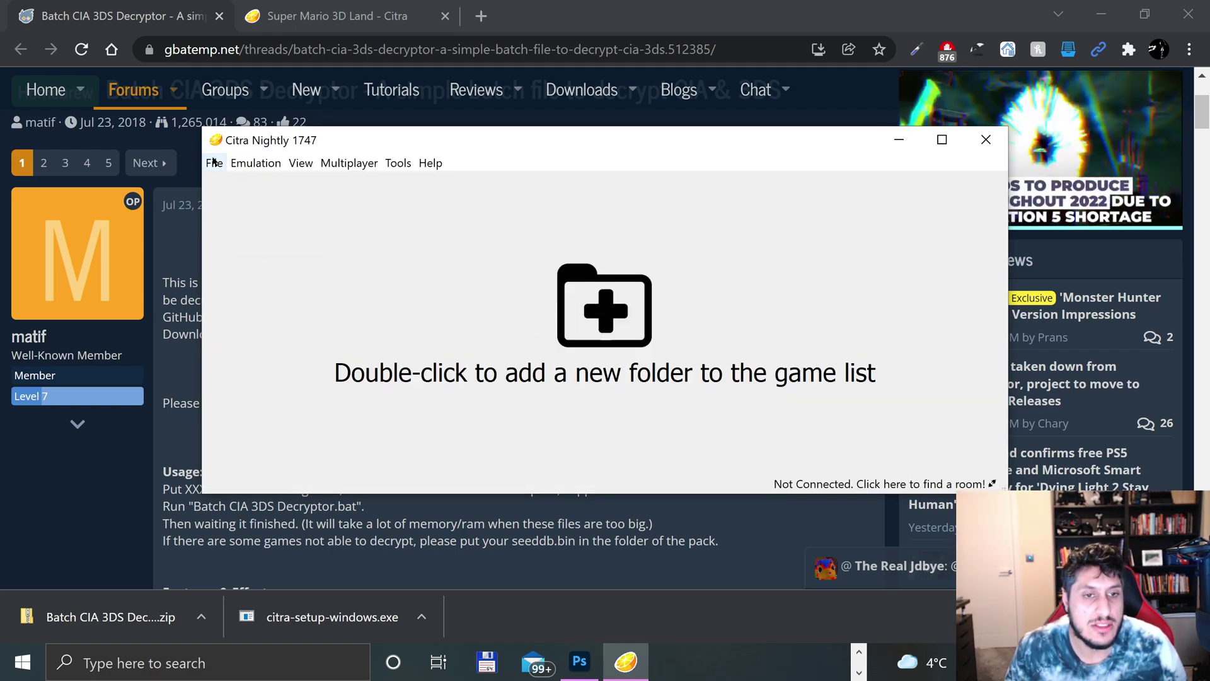
pyautogui.click(214, 162)
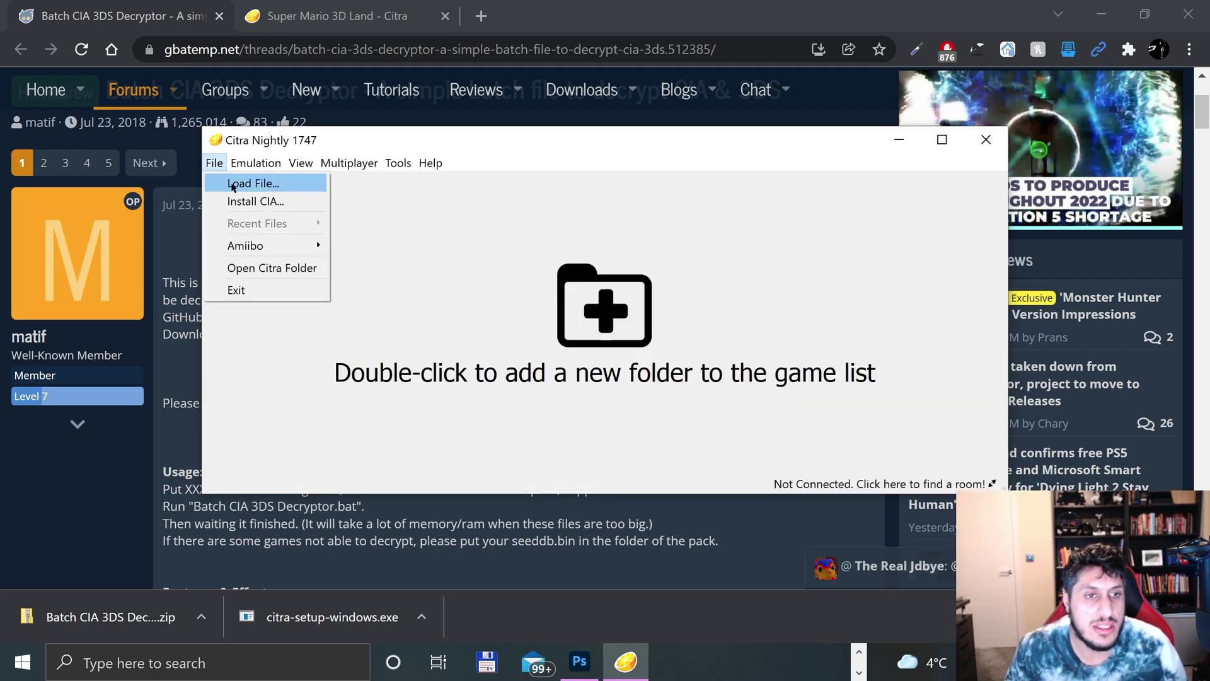
pyautogui.click(700, 430)
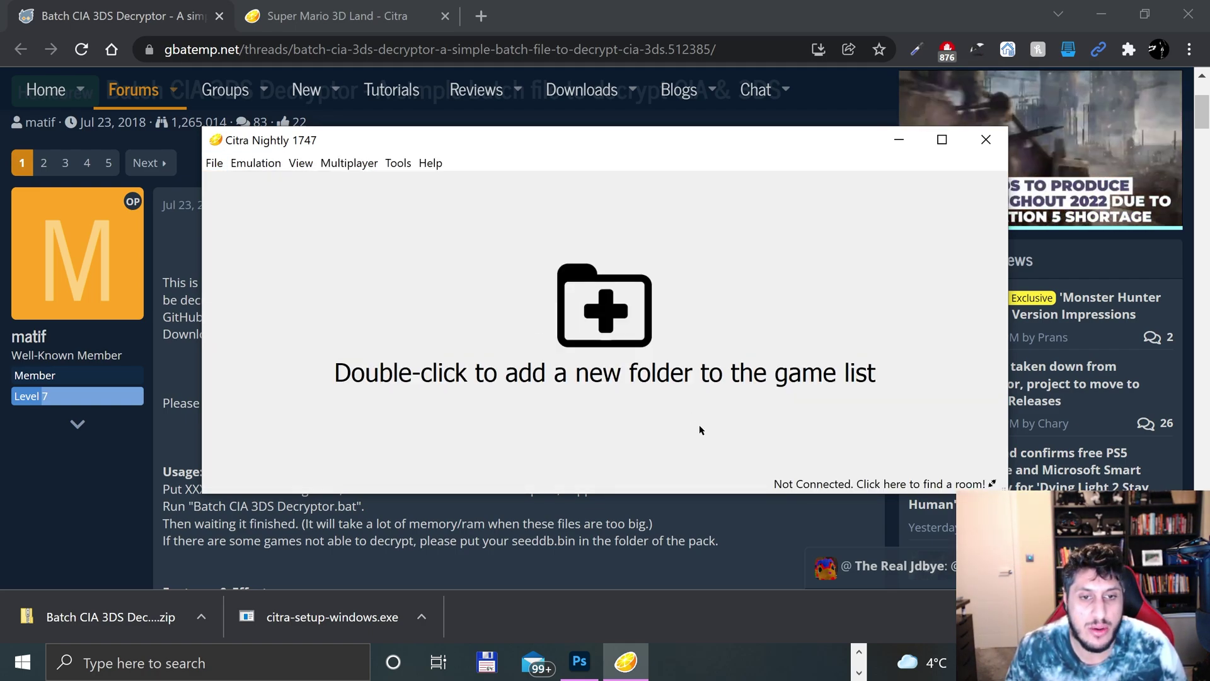
pyautogui.doubleClick(585, 365)
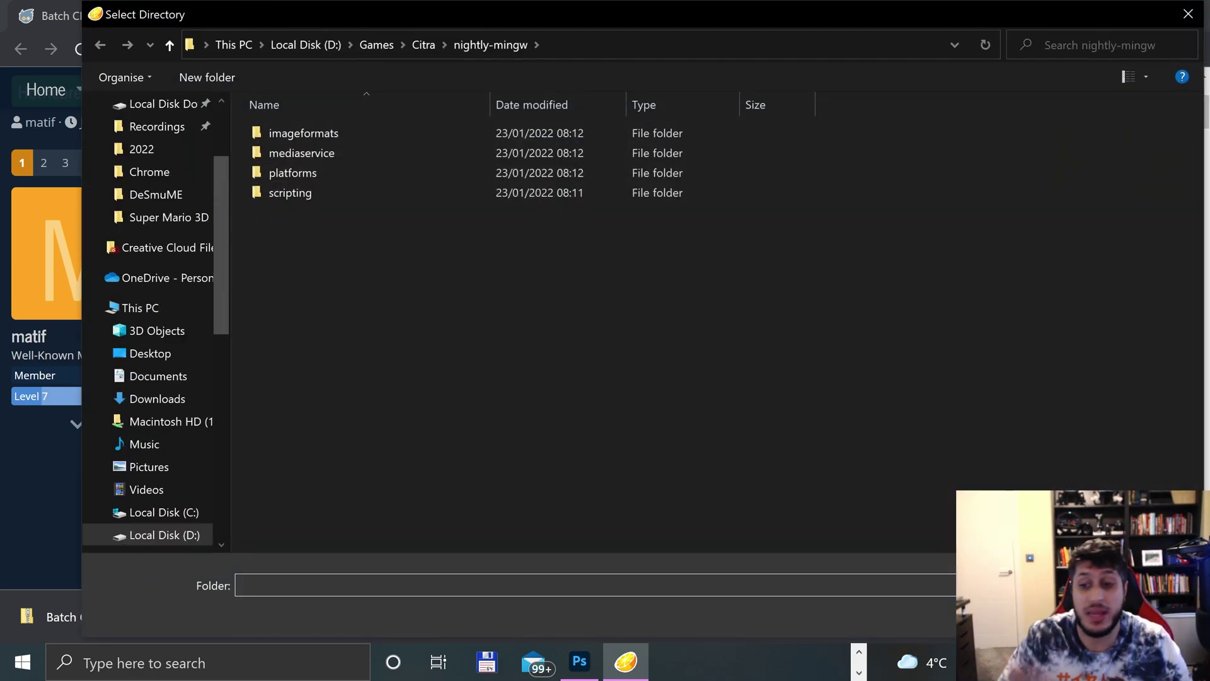
pyautogui.press('Escape')
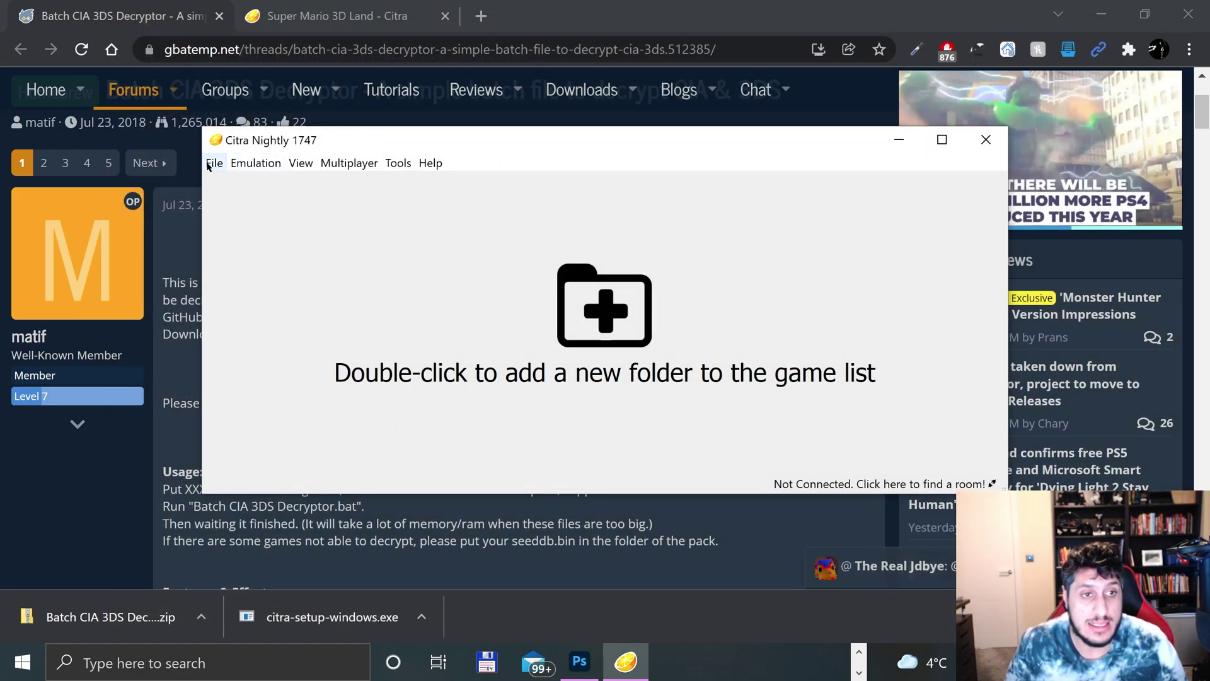
# Step: Switch to the Chrome folder in File Explorer, check the contents of the Super Mario 3D Land (Europe) folder, and return to Chrome
pyautogui.click(859, 652)
pyautogui.moveTo(552, 662)
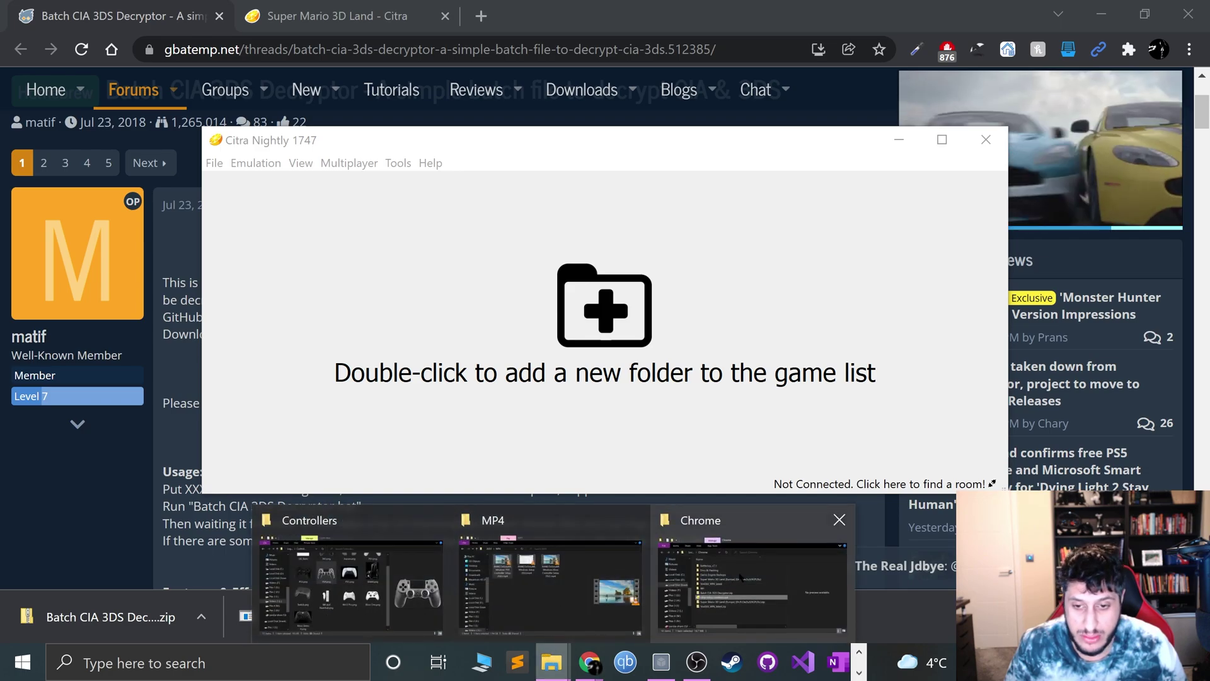
pyautogui.click(750, 574)
pyautogui.doubleClick(391, 288)
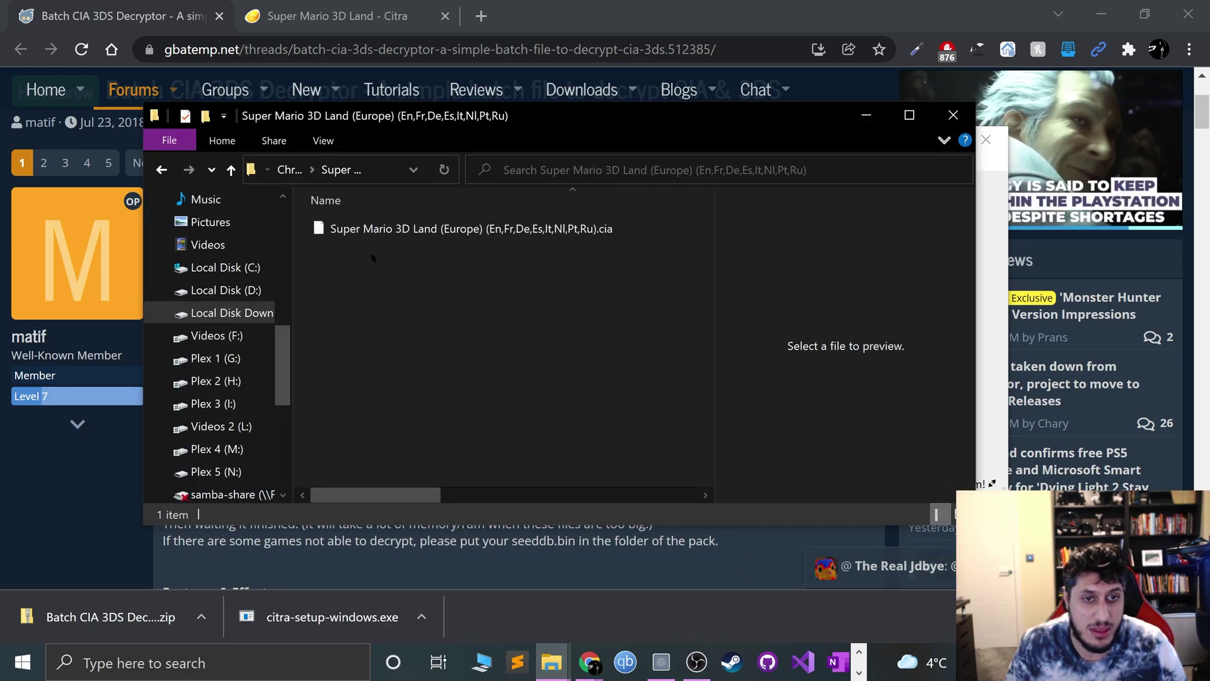
pyautogui.click(440, 228)
pyautogui.hotkey('alt', 'Left')
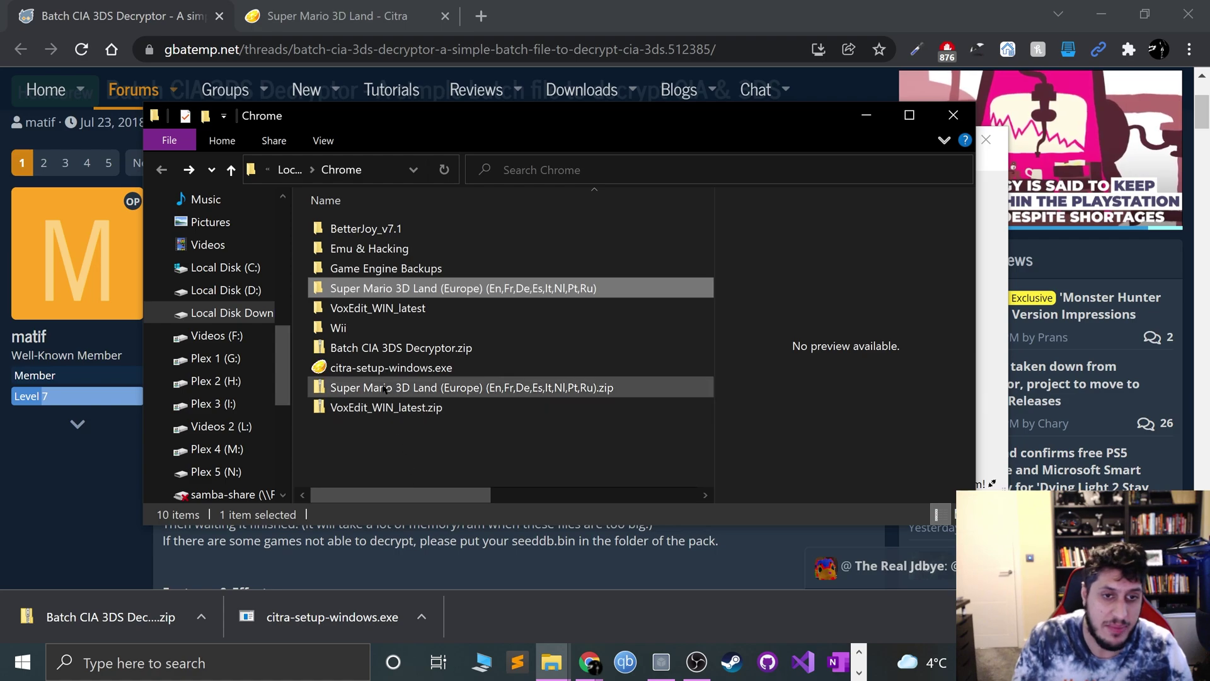
# Step: Extract Batch CIA 3DS Decryptor.zip into its own Batch CIA 3DS Decryptor folder inside Chrome
pyautogui.click(379, 348)
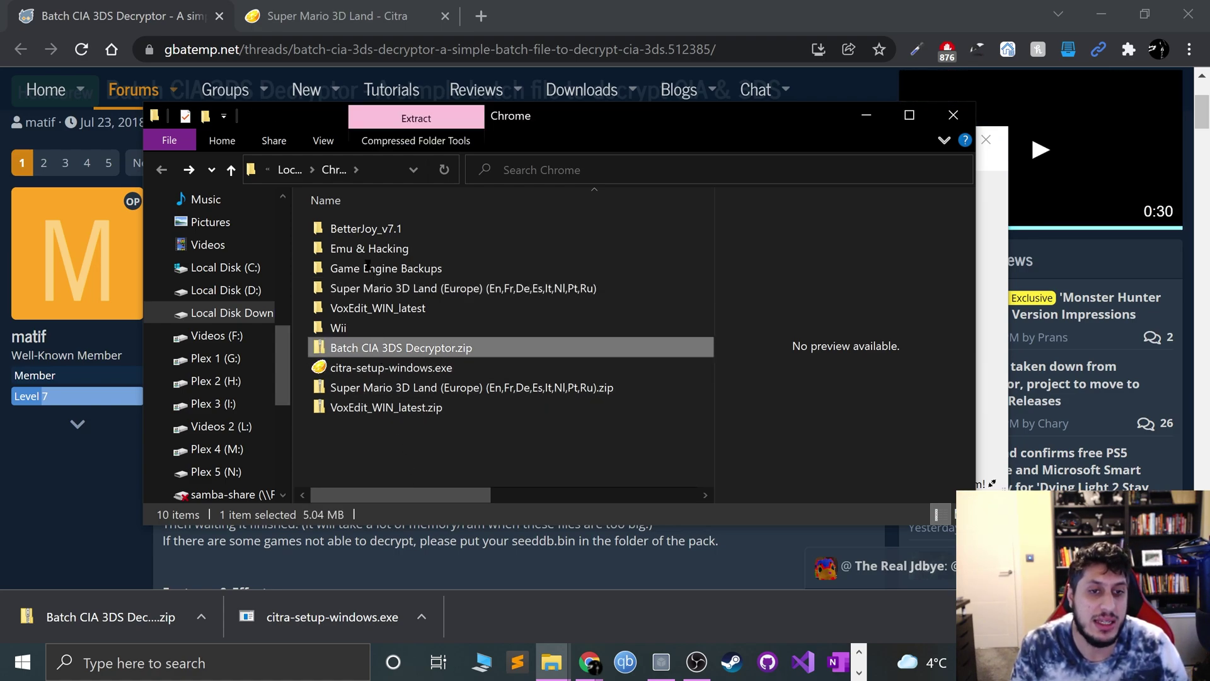
pyautogui.rightClick(378, 347)
pyautogui.click(230, 181)
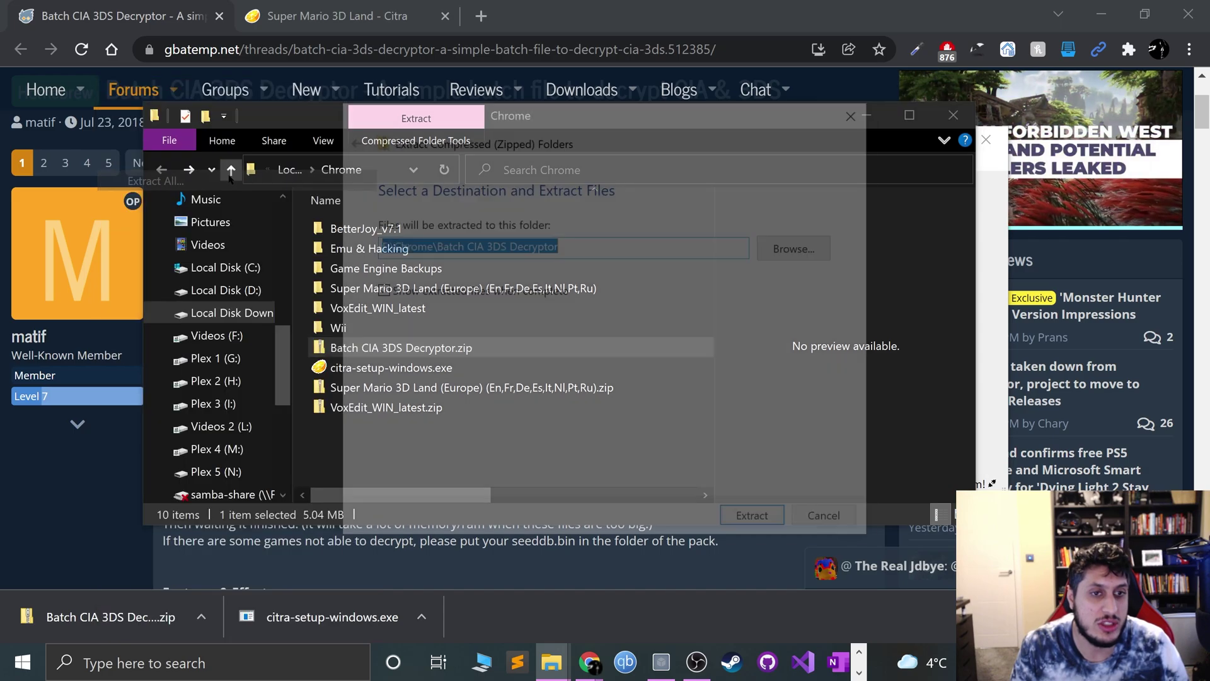
pyautogui.click(750, 526)
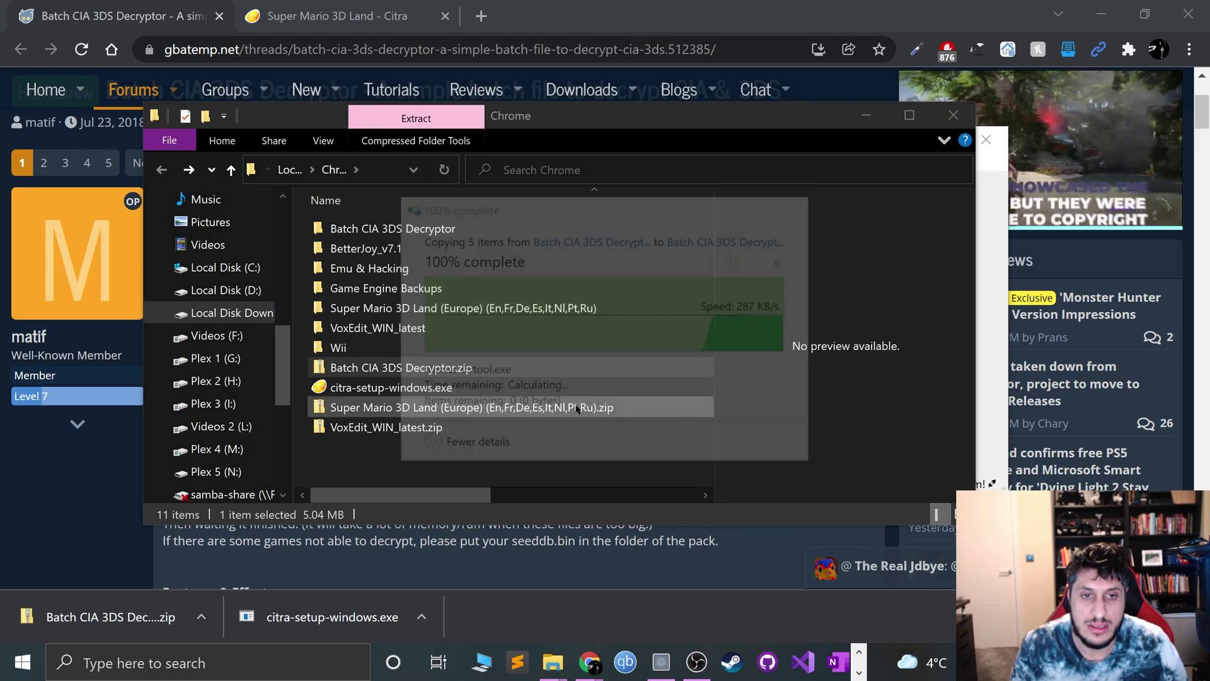
pyautogui.press('super+Down')
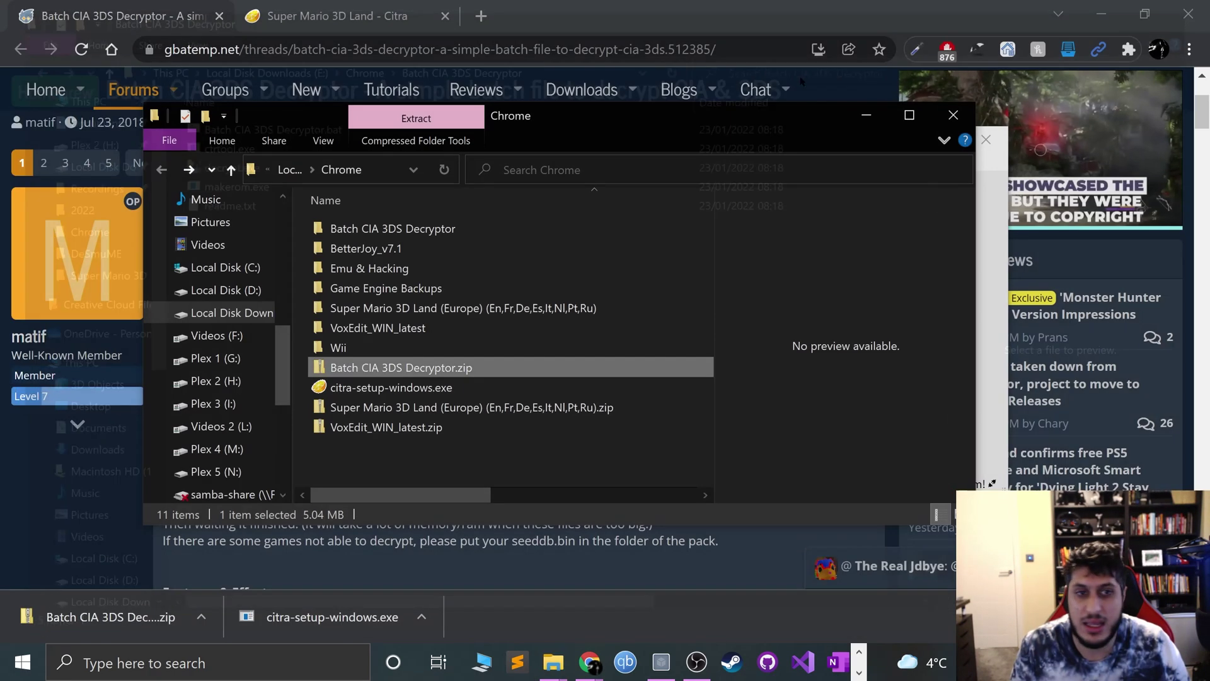
# Step: Copy Batch CIA 3DS Decryptor.bat, ctrtool.exe, decrypt.exe and makerom.exe from the extracted Batch CIA 3DS Decryptor folder
pyautogui.moveTo(397, 324); pyautogui.dragTo(432, 396)
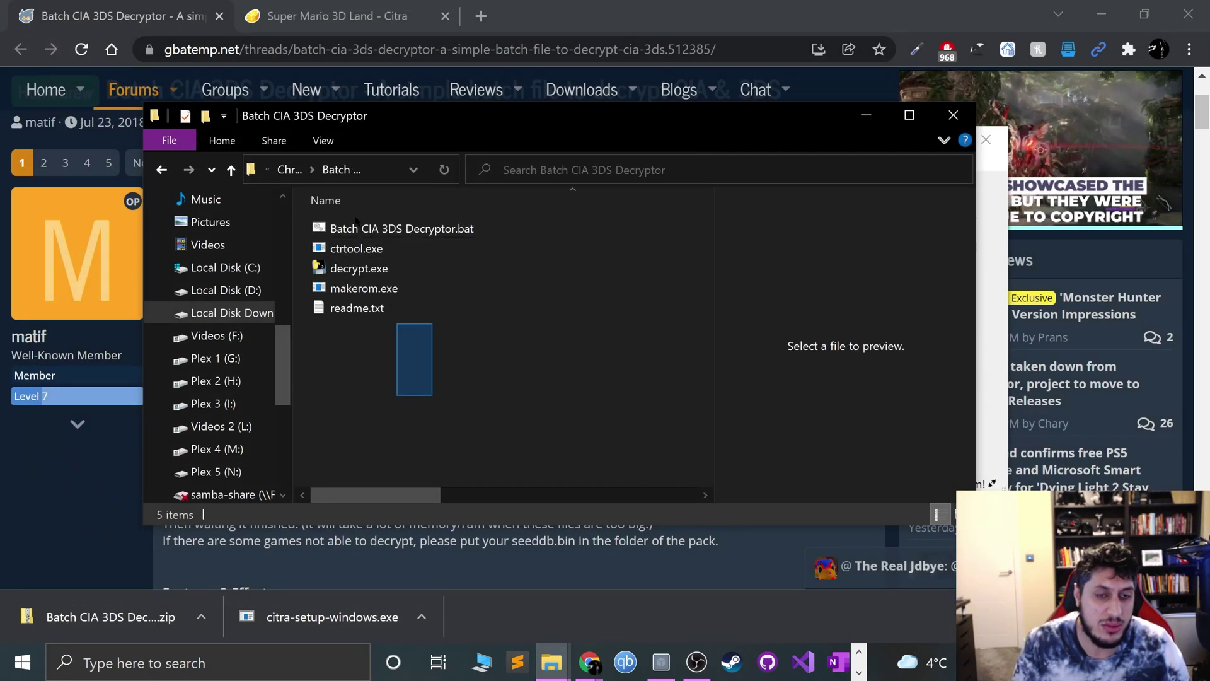
pyautogui.moveTo(357, 220); pyautogui.dragTo(378, 278)
pyautogui.click(377, 290)
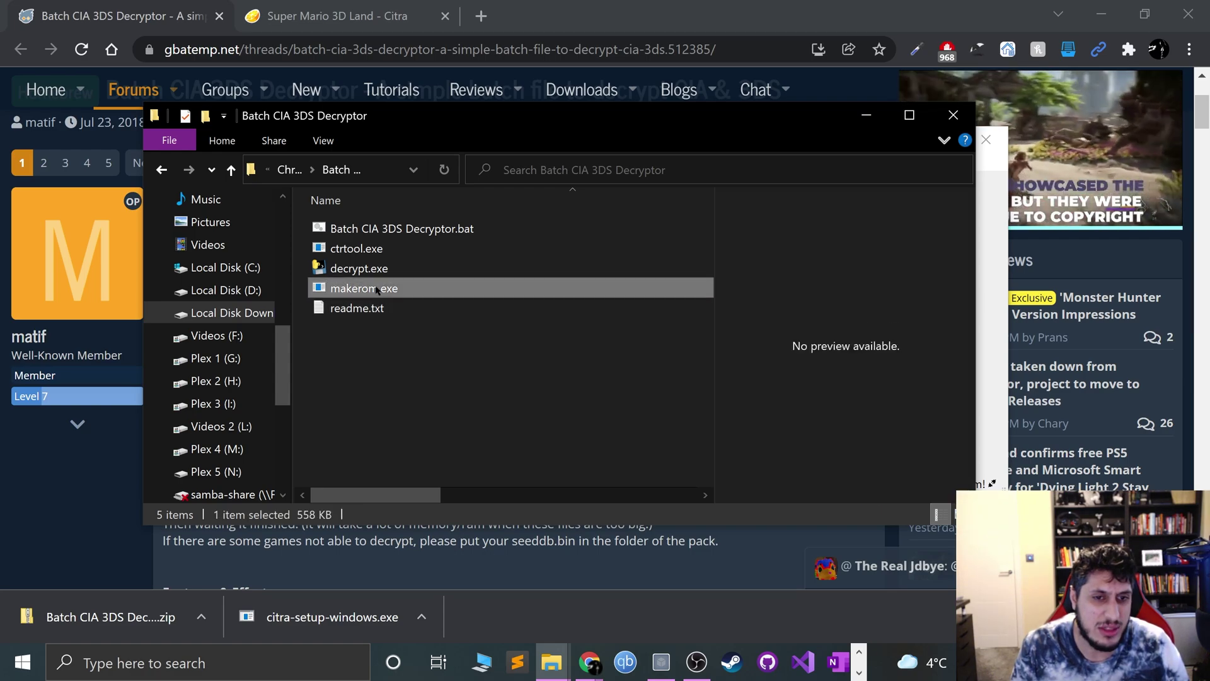
pyautogui.hotkey('shift', 'Up')
pyautogui.hotkey('shift', 'Up')
pyautogui.hotkey('shift', 'Up')
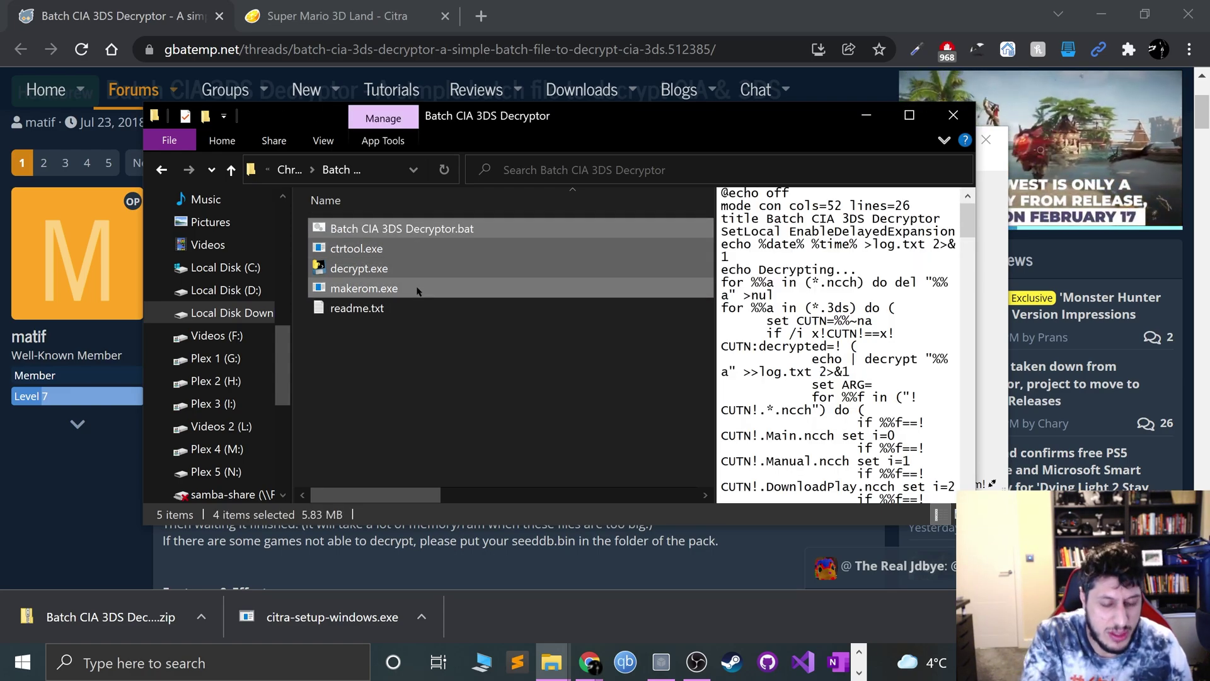
# Step: Paste the four decryptor files into the Super Mario 3D Land (Europe) folder next to the CIA file
pyautogui.hotkey('alt', 'Up')
pyautogui.press('Down')
pyautogui.press('Down')
pyautogui.press('Down')
pyautogui.press('Down')
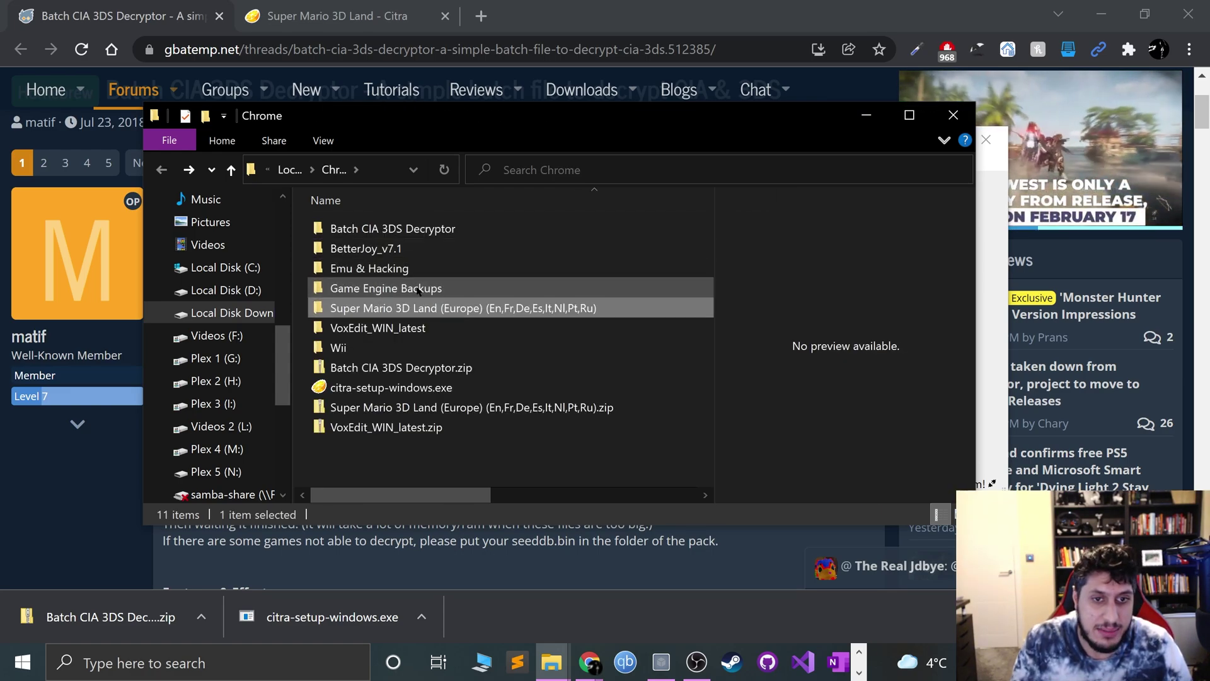
pyautogui.press('Return')
pyautogui.hotkey('ctrl', 'v')
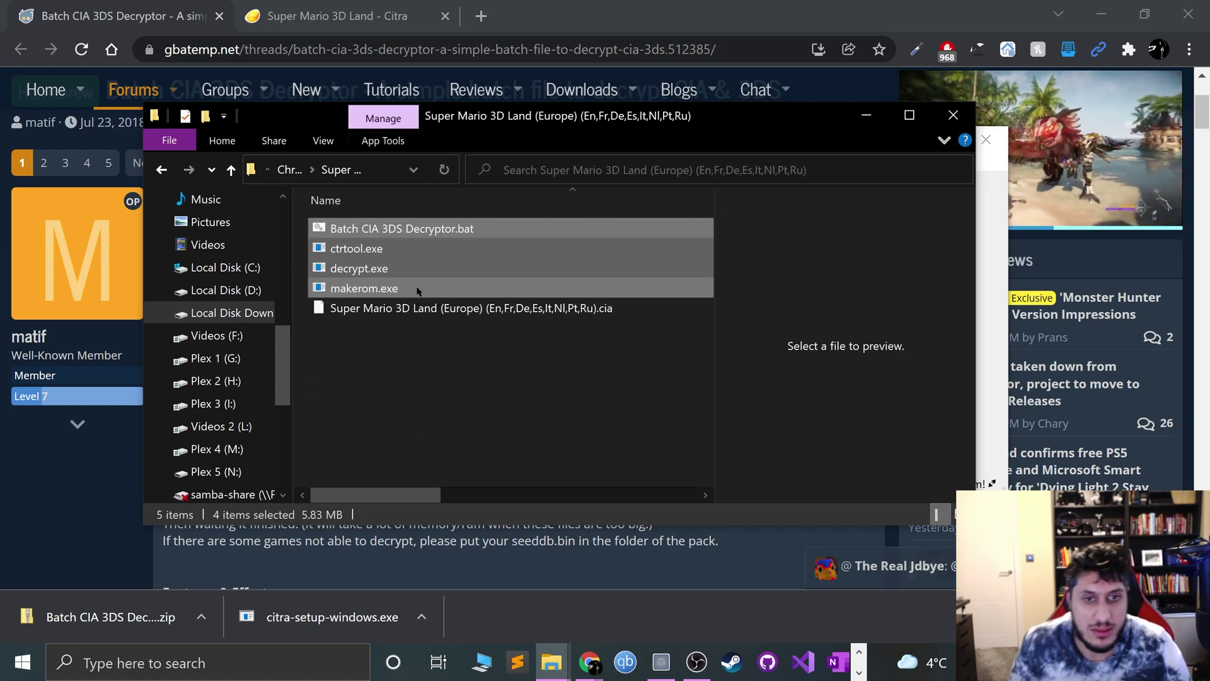
pyautogui.click(403, 353)
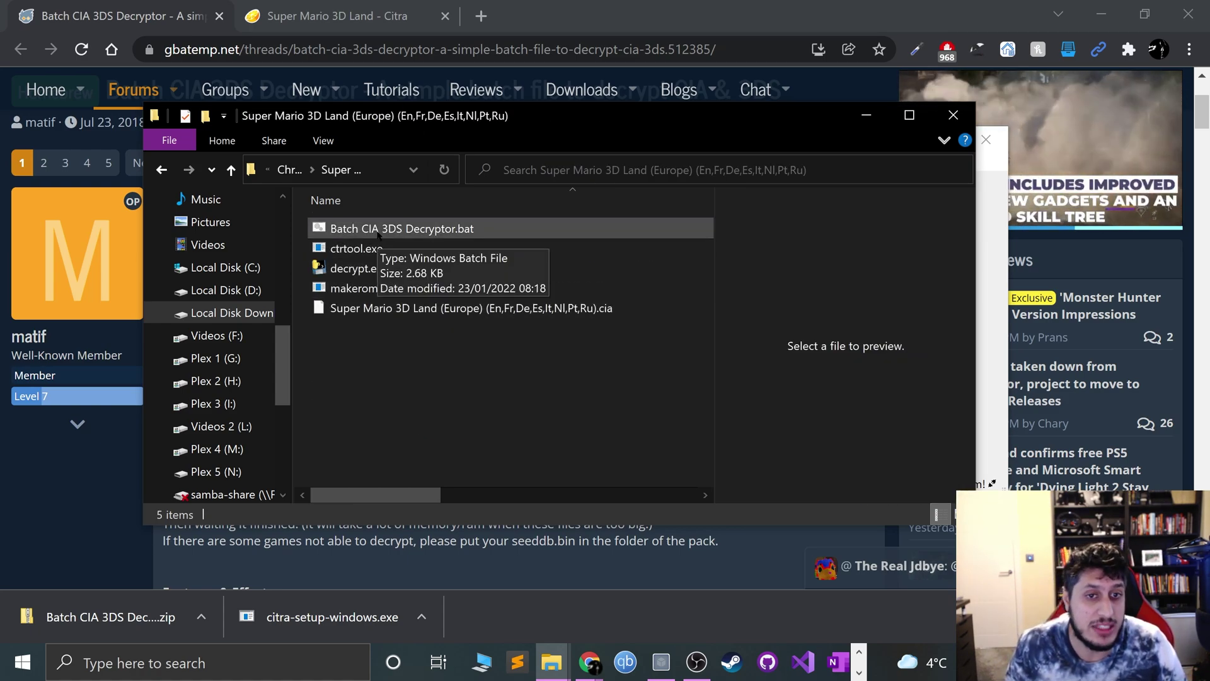
# Step: Run Batch CIA 3DS Decryptor.bat on the Super Mario 3D Land CIA file and close its console once decryption finishes
pyautogui.doubleClick(377, 235)
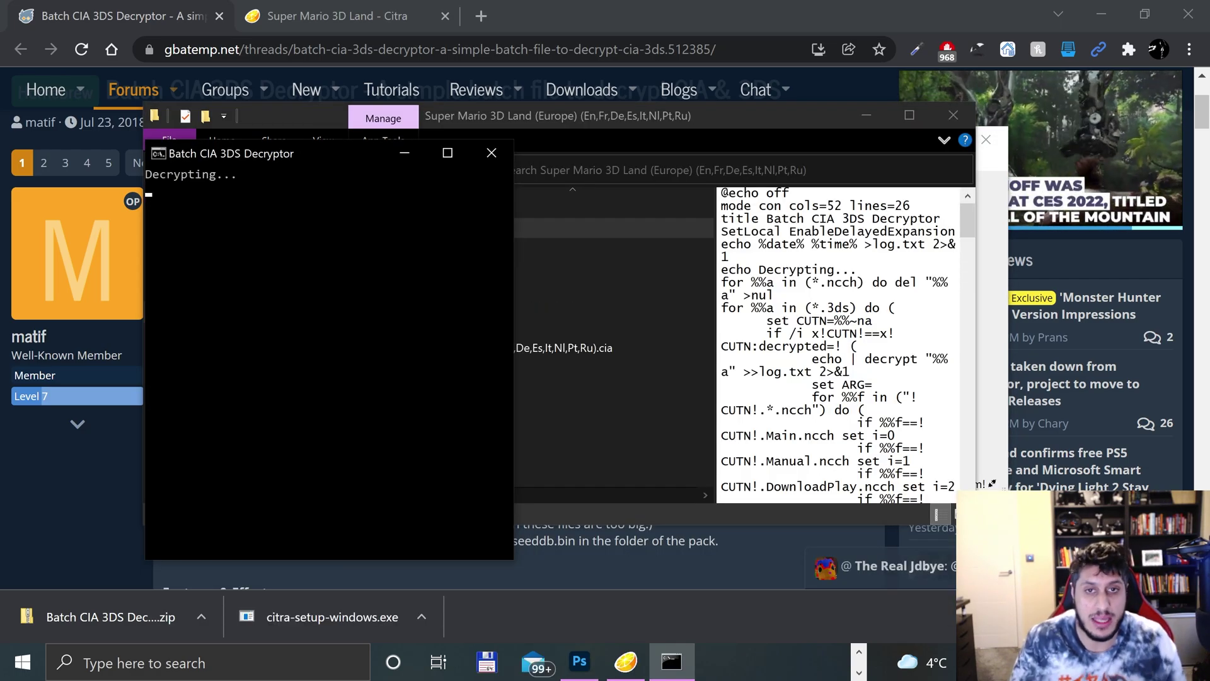
pyautogui.moveTo(309, 162); pyautogui.dragTo(916, 138)
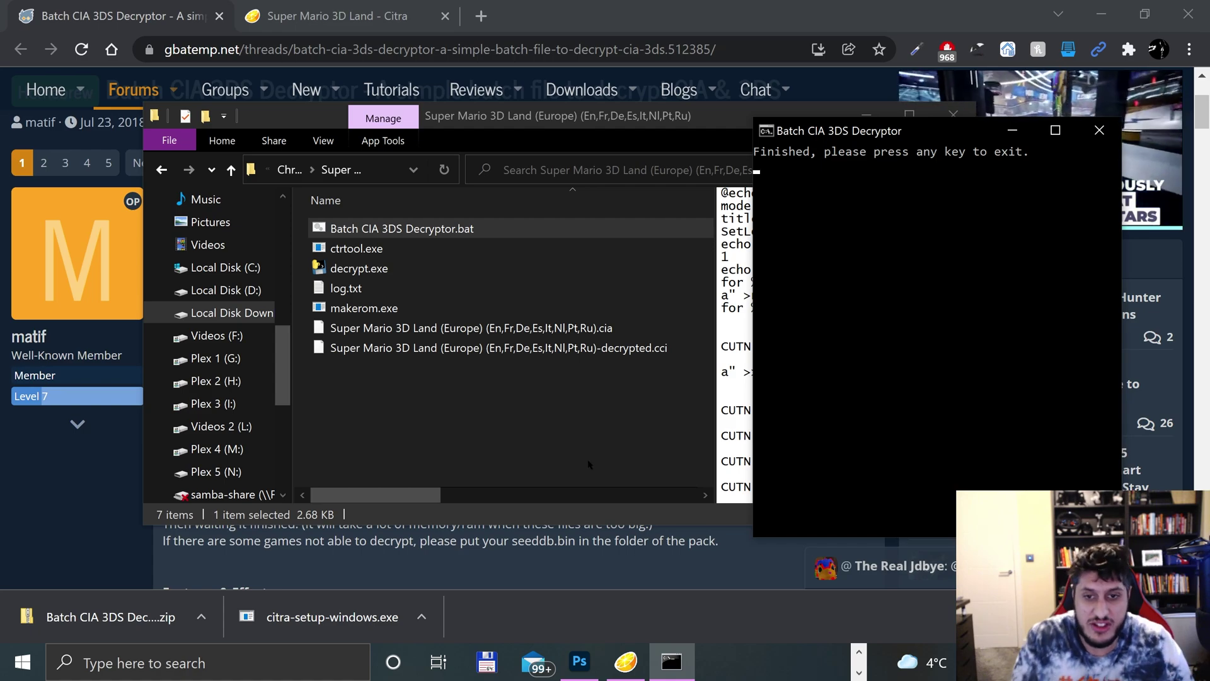
pyautogui.press('Return')
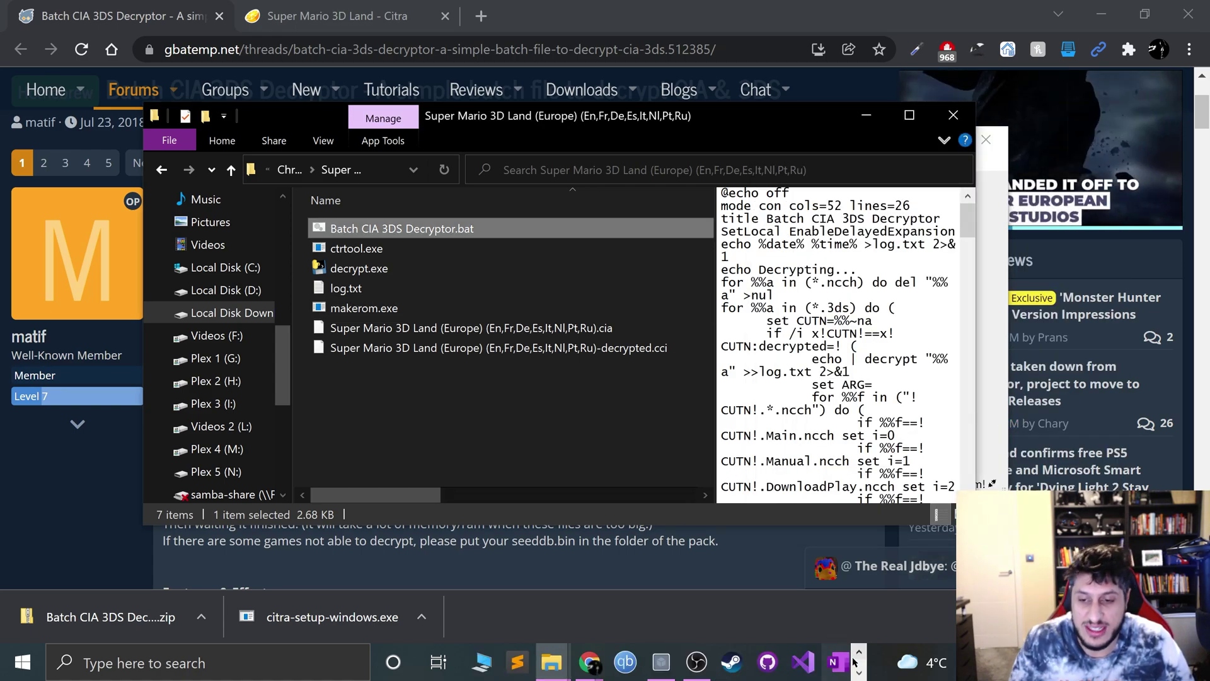
# Step: Switch to Citra, add the Super Mario 3D Land (Europe) folder under Chrome on drive E as a game directory, and select the game
pyautogui.click(625, 662)
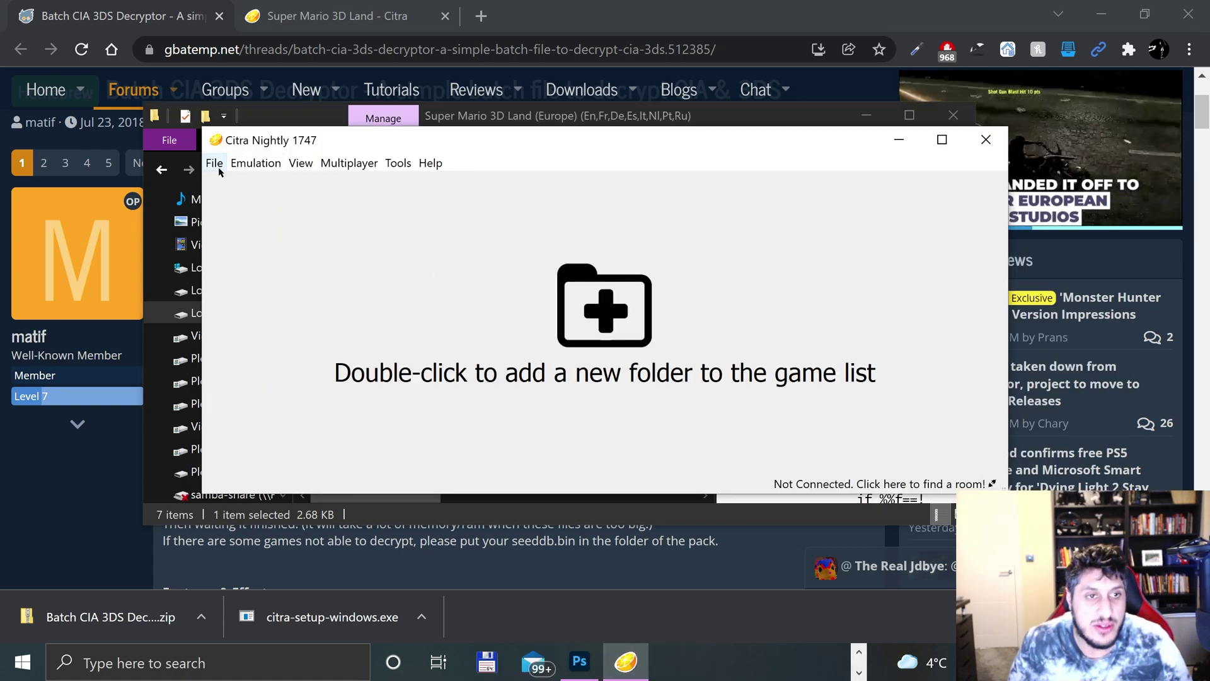
pyautogui.doubleClick(618, 351)
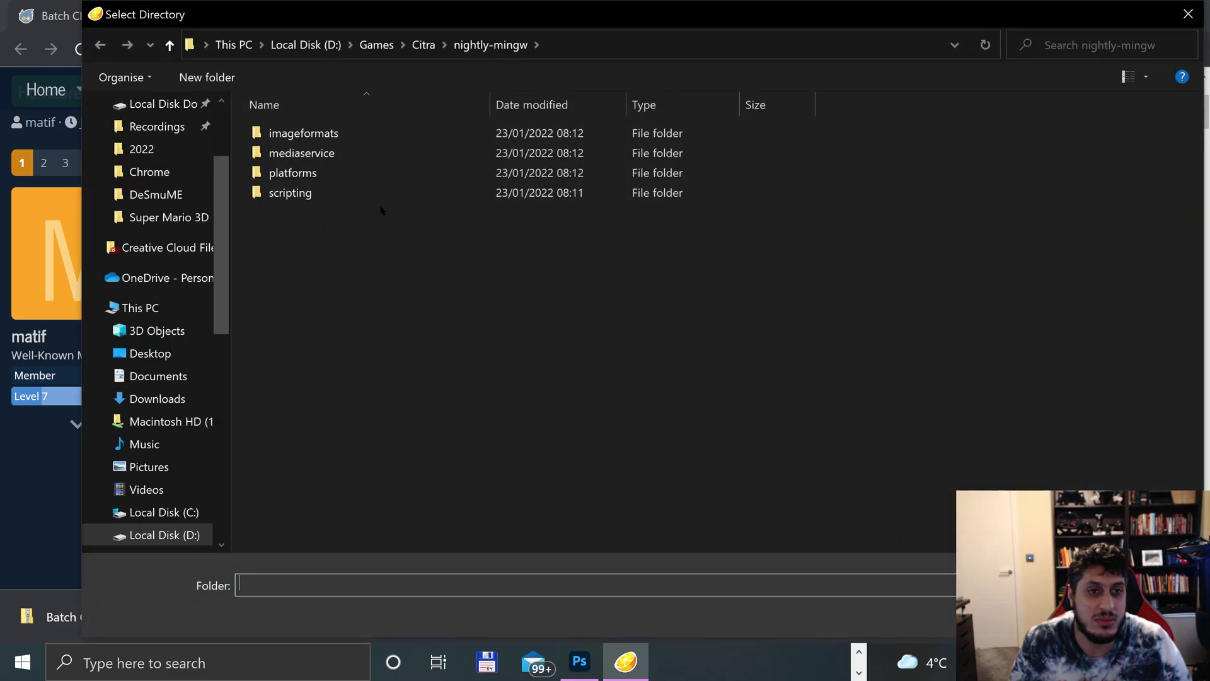
pyautogui.scroll(1, 157, 167)
pyautogui.click(157, 149)
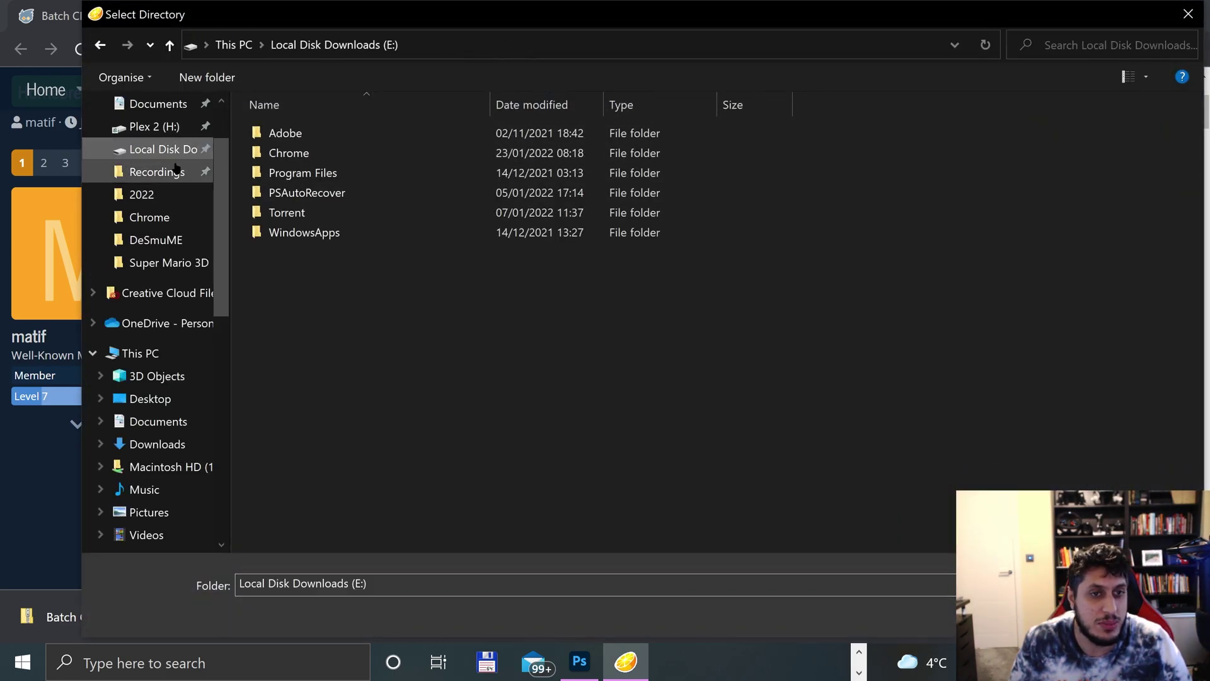
pyautogui.doubleClick(308, 158)
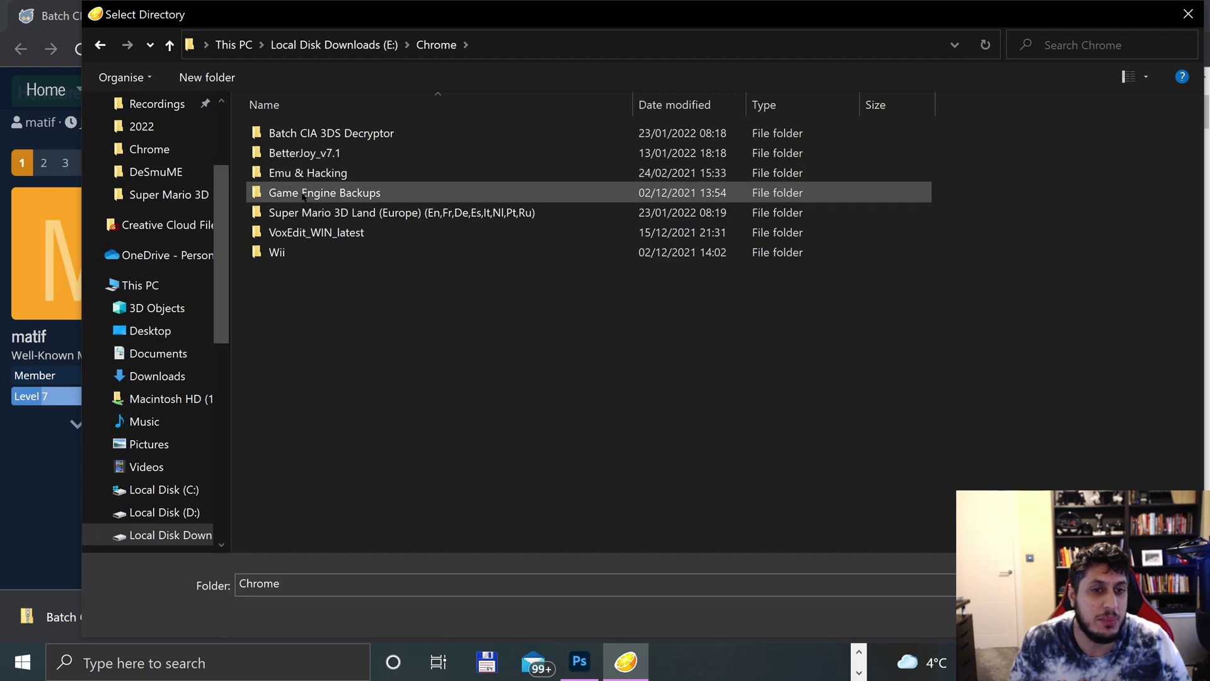
pyautogui.doubleClick(301, 210)
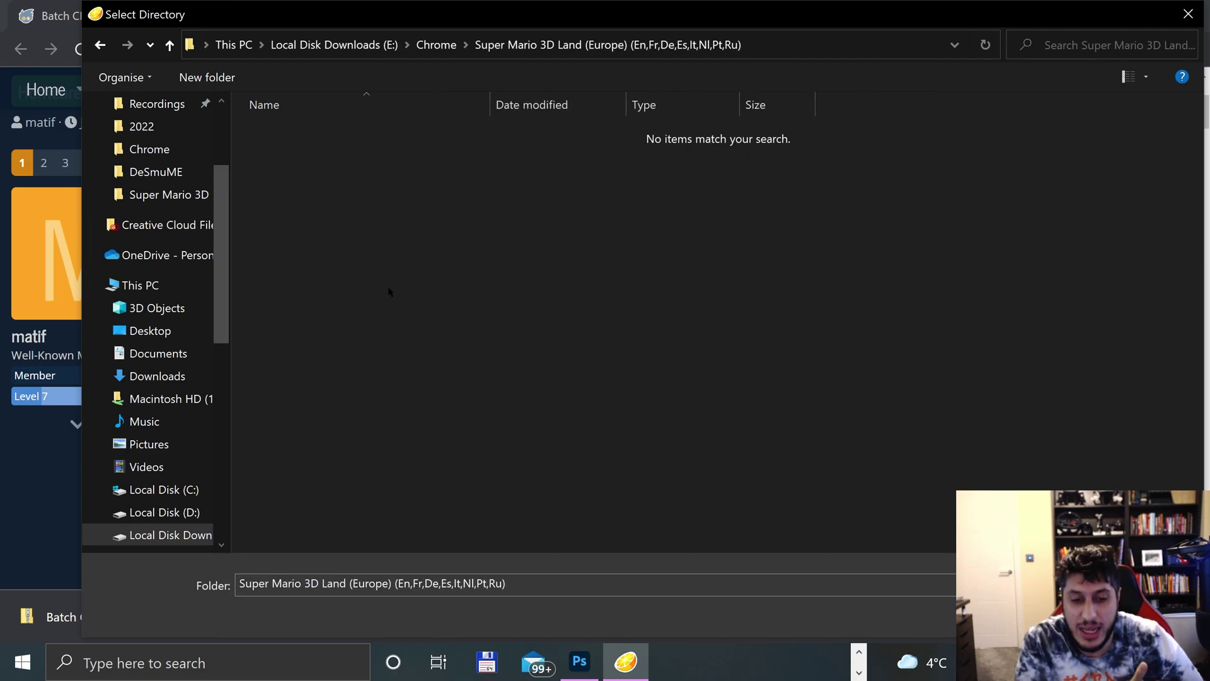
pyautogui.click(1077, 618)
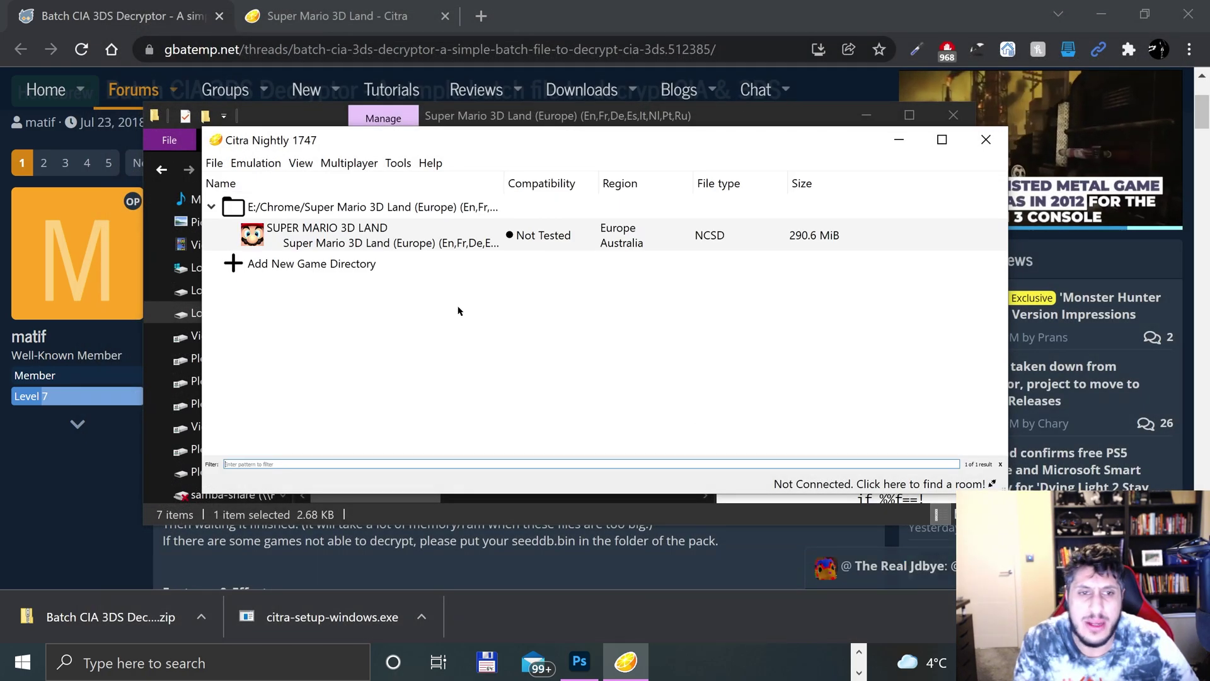
pyautogui.click(509, 242)
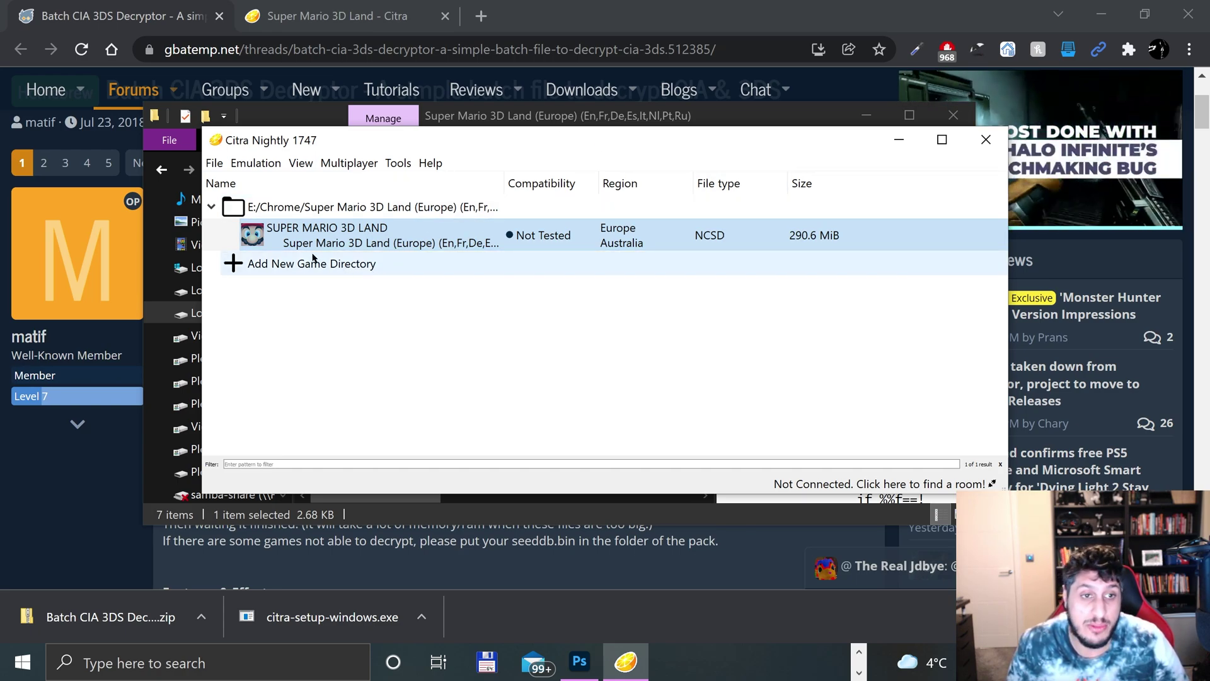
pyautogui.click(215, 164)
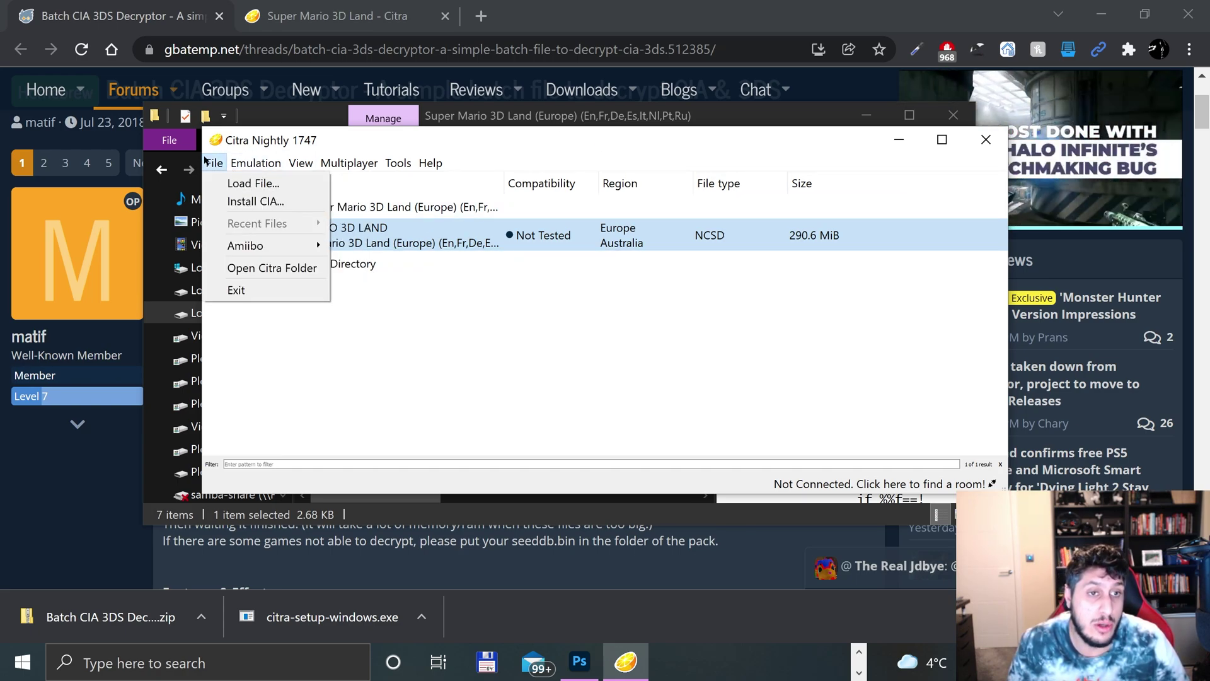
pyautogui.click(218, 167)
pyautogui.click(219, 170)
pyautogui.click(246, 183)
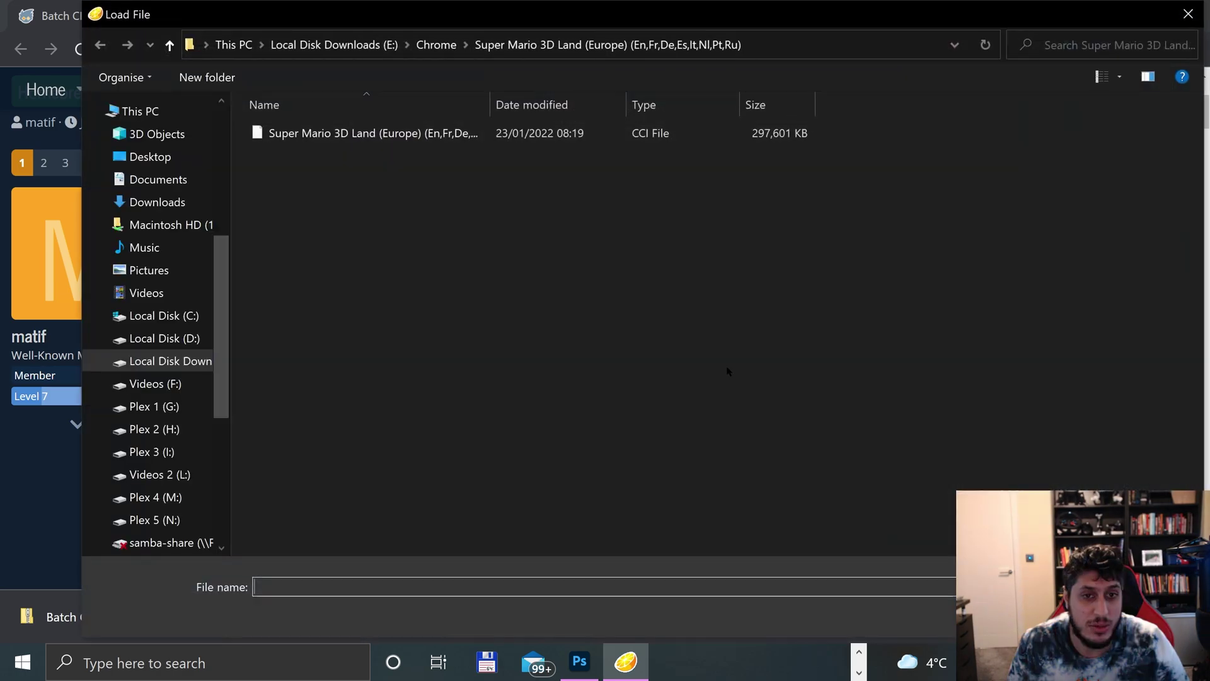
pyautogui.press('Escape')
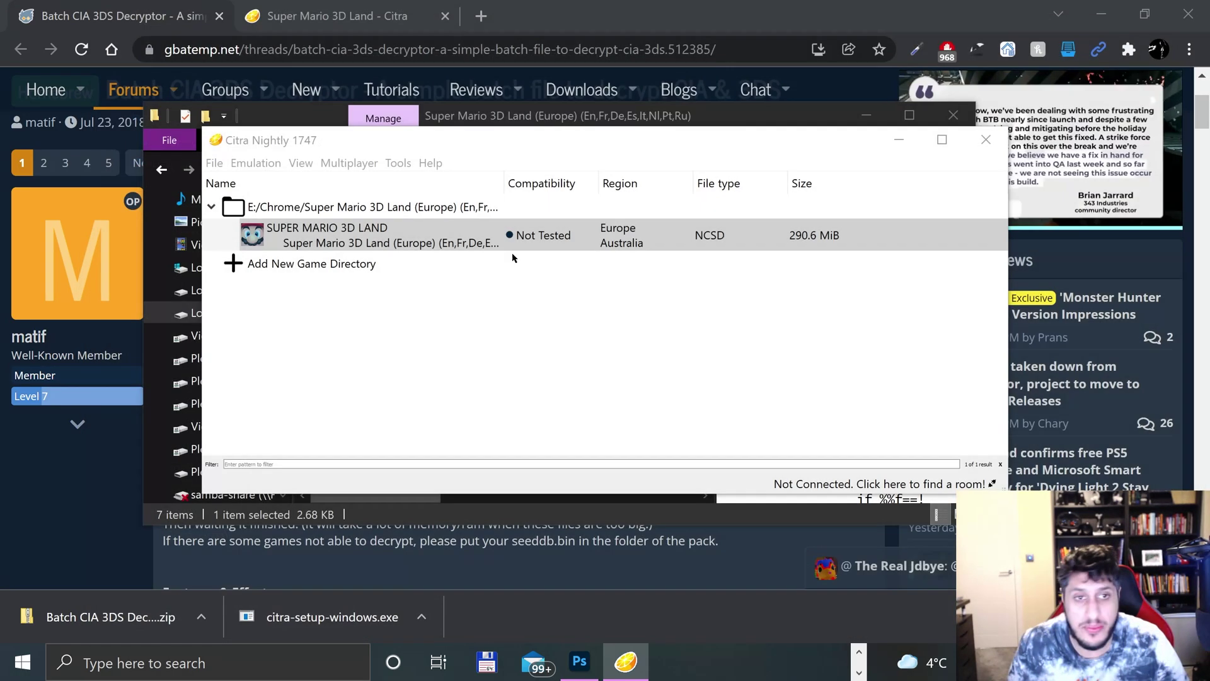
# Step: Launch Super Mario 3D Land from the game list and get through its welcome and StreetPass messages without activating StreetPass
pyautogui.doubleClick(340, 227)
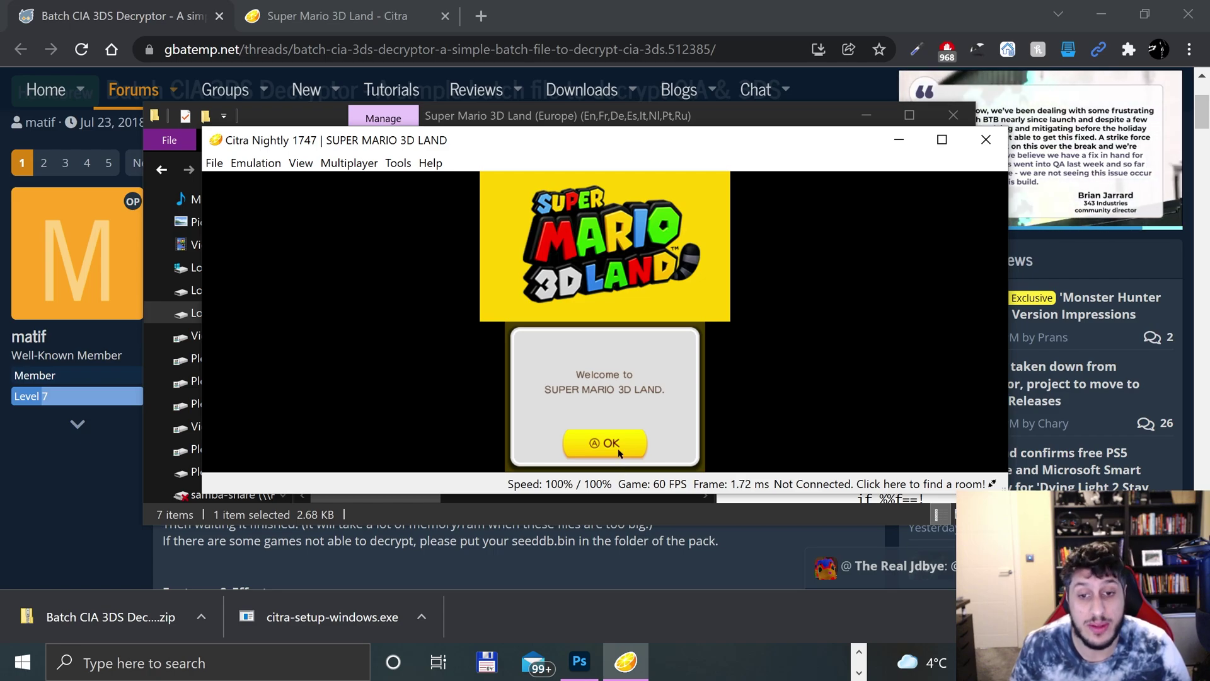
pyautogui.click(619, 450)
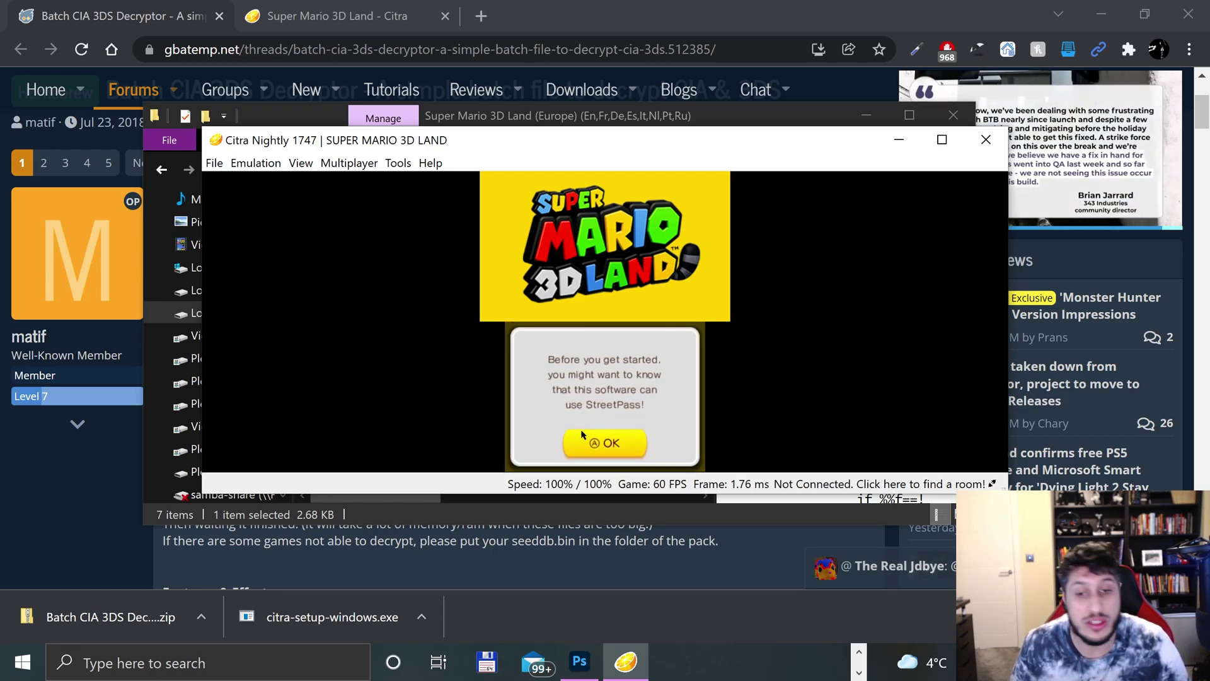
pyautogui.click(584, 436)
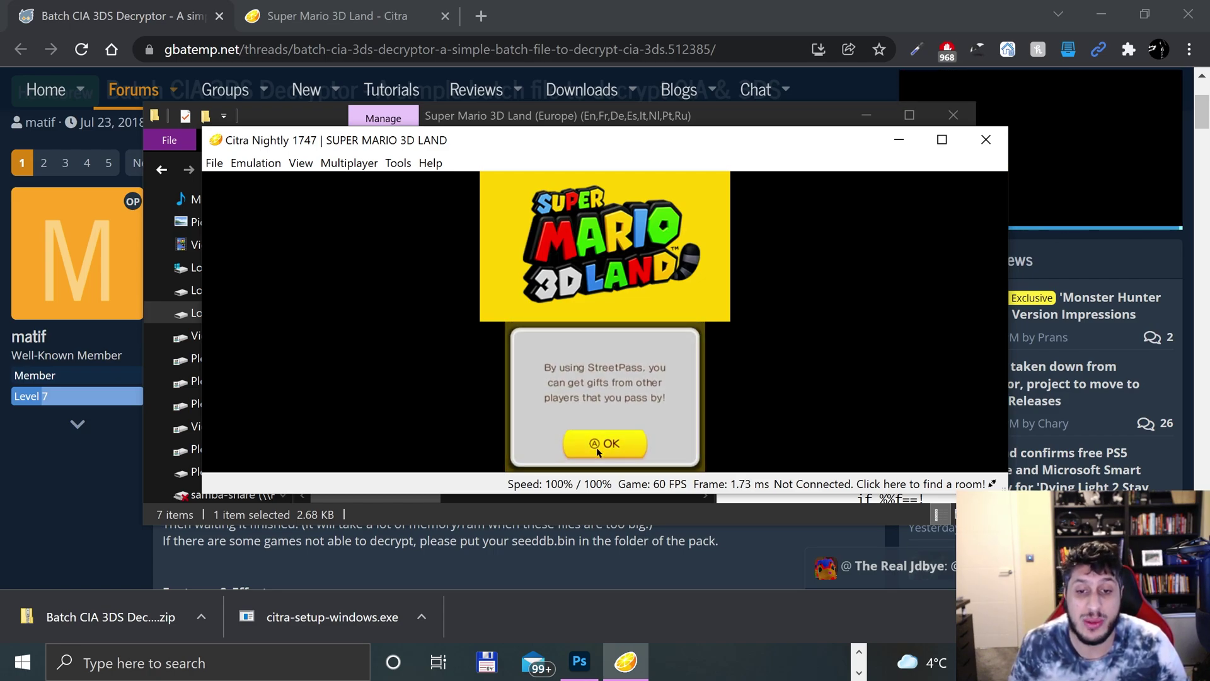
pyautogui.click(598, 449)
pyautogui.click(596, 450)
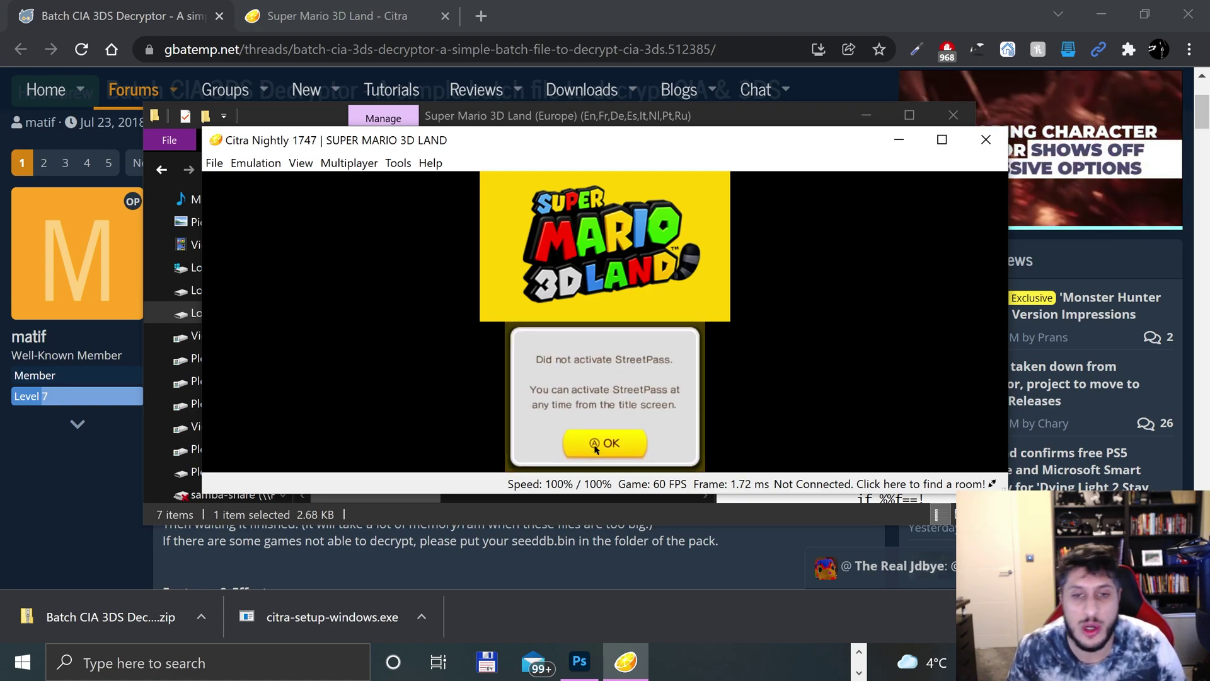
pyautogui.click(596, 445)
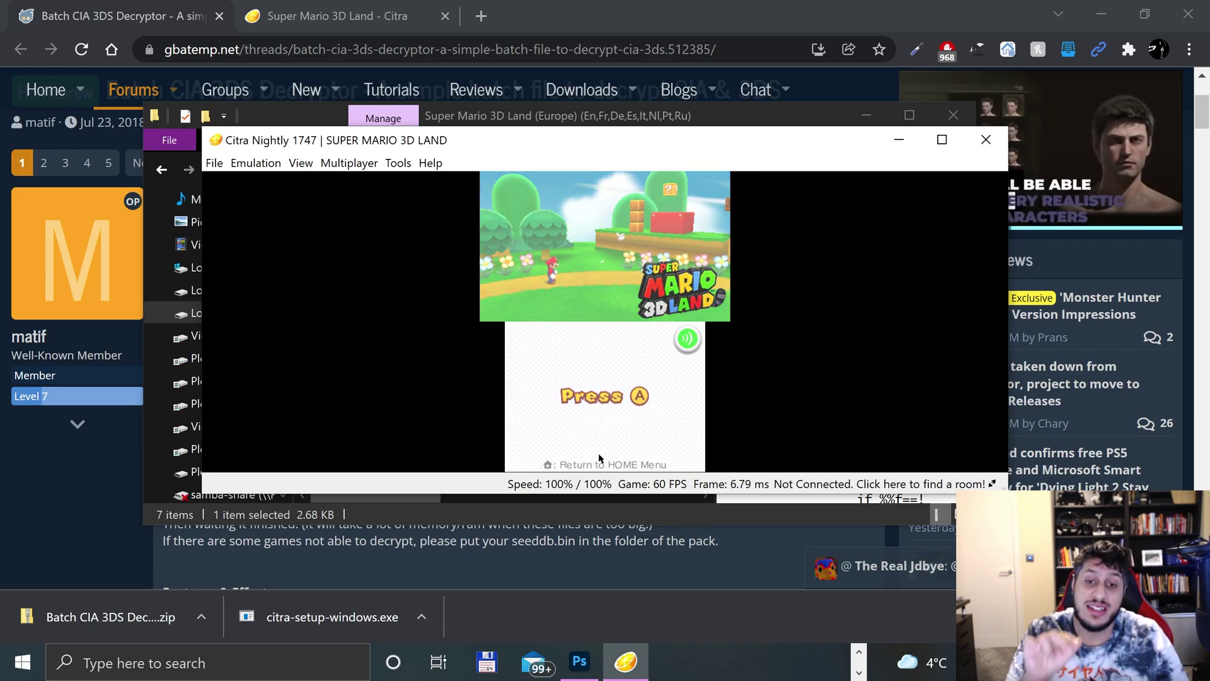
# Step: Continue past the title screen and create a new game in file A using the Standard Mii
pyautogui.click(599, 458)
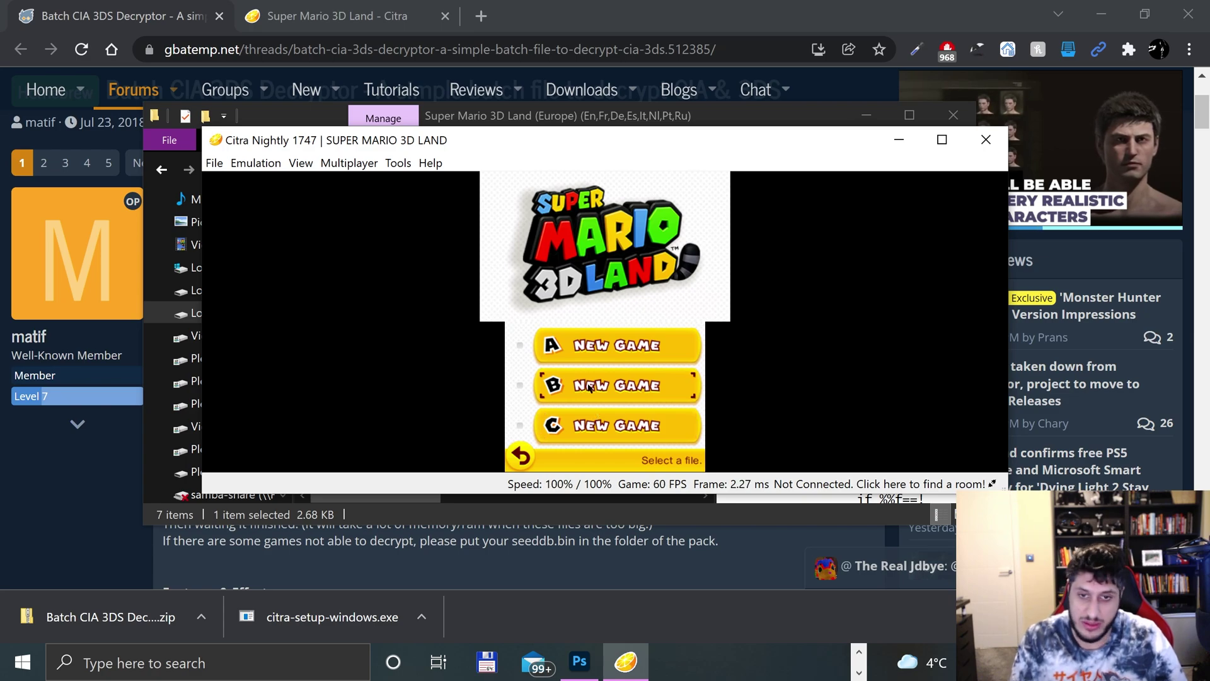
pyautogui.click(591, 346)
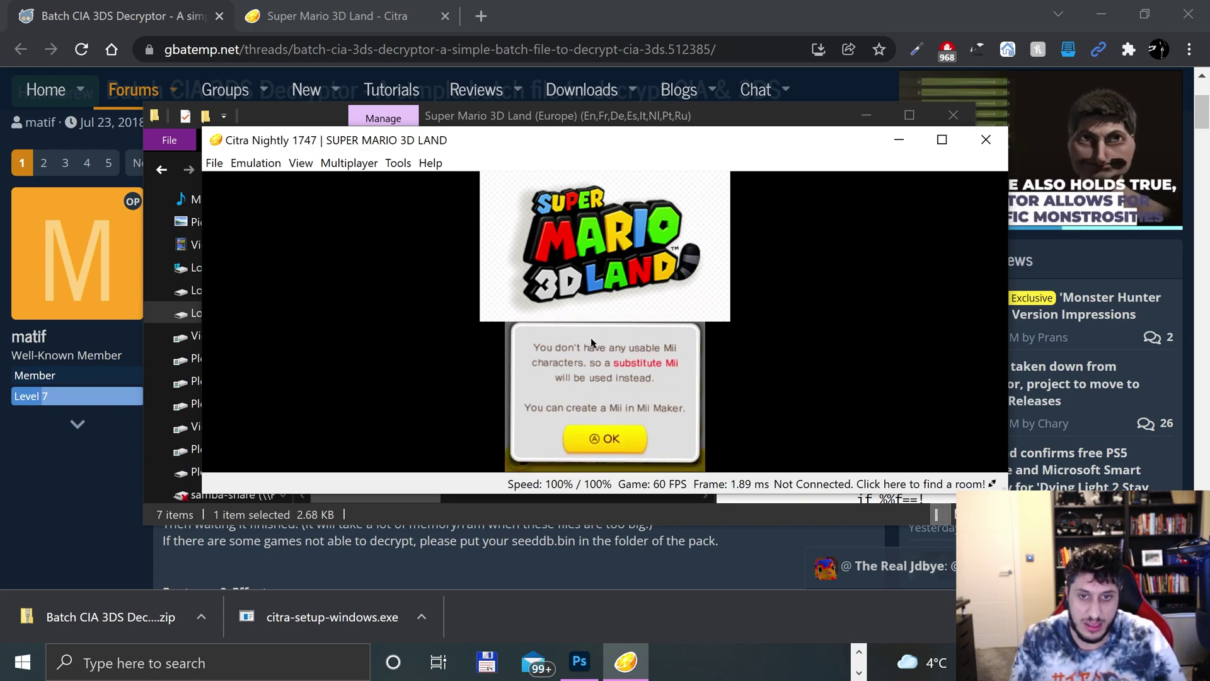
pyautogui.click(607, 444)
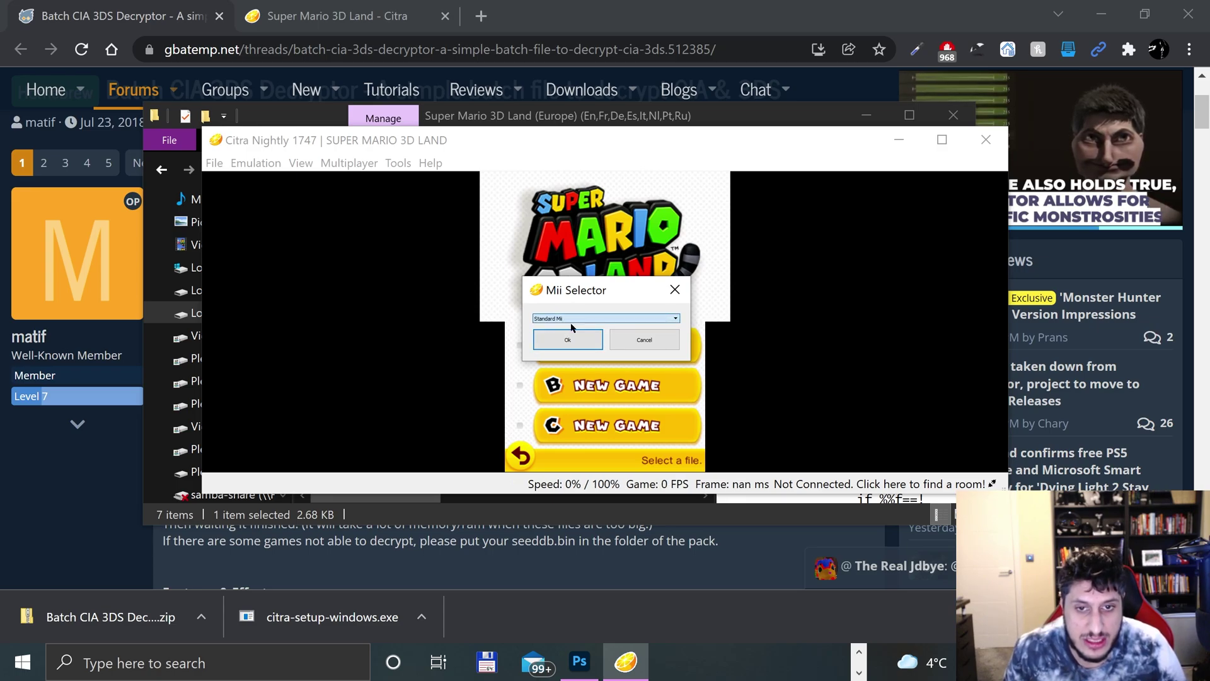
pyautogui.click(569, 339)
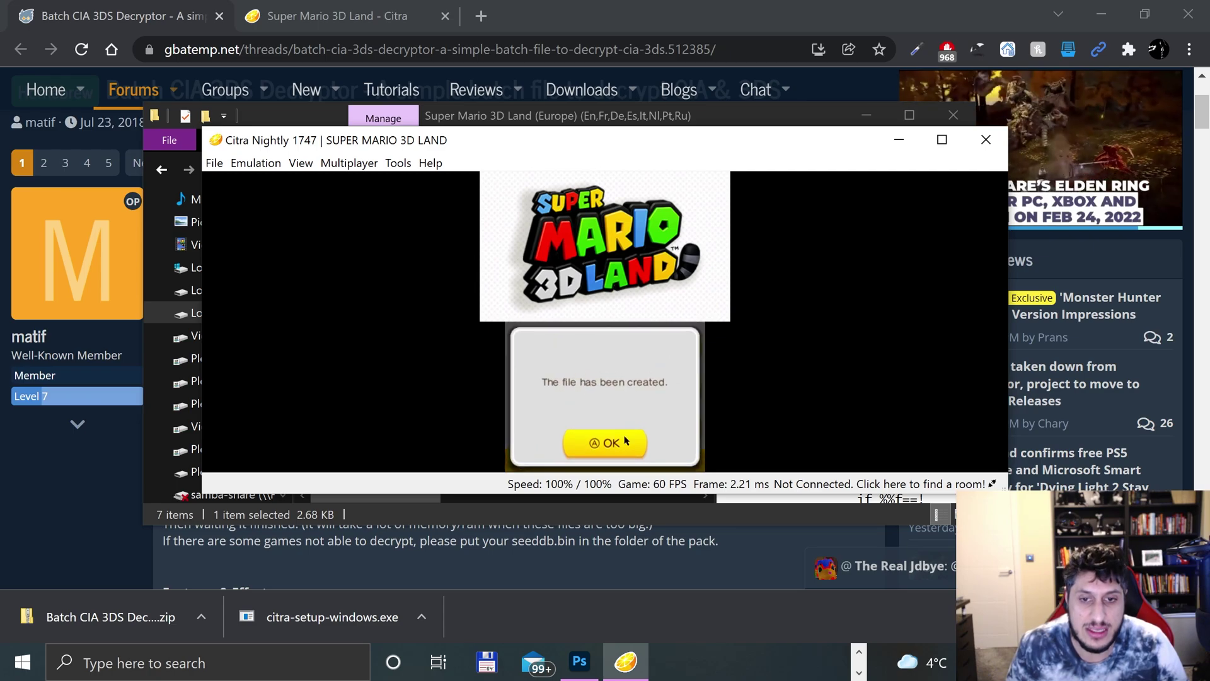
pyautogui.click(620, 451)
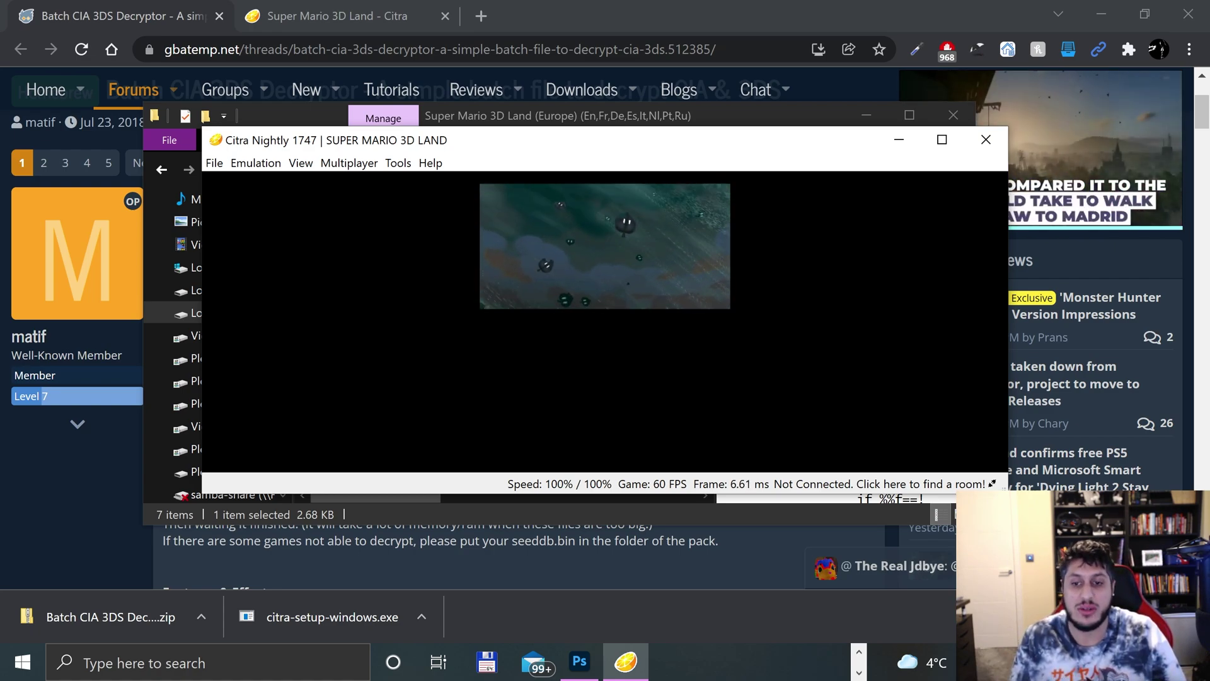
# Step: Decline the exit prompt and save the running game's state to Slot 1
pyautogui.click(971, 142)
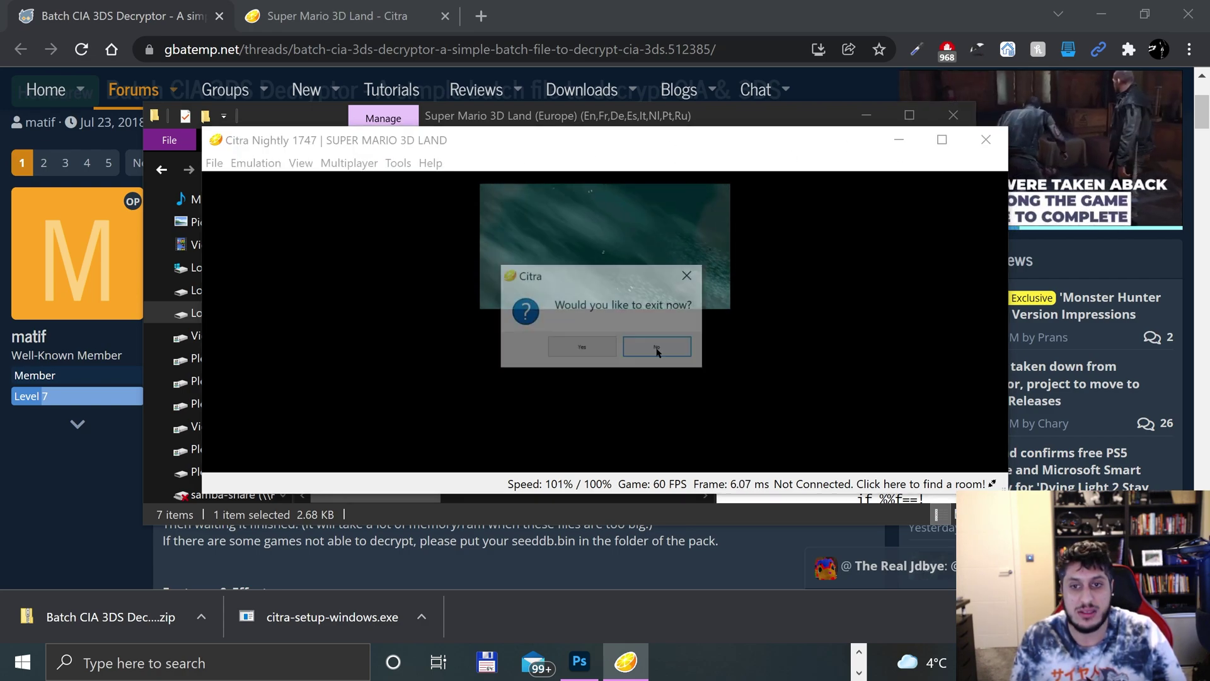
pyautogui.click(630, 343)
pyautogui.click(214, 163)
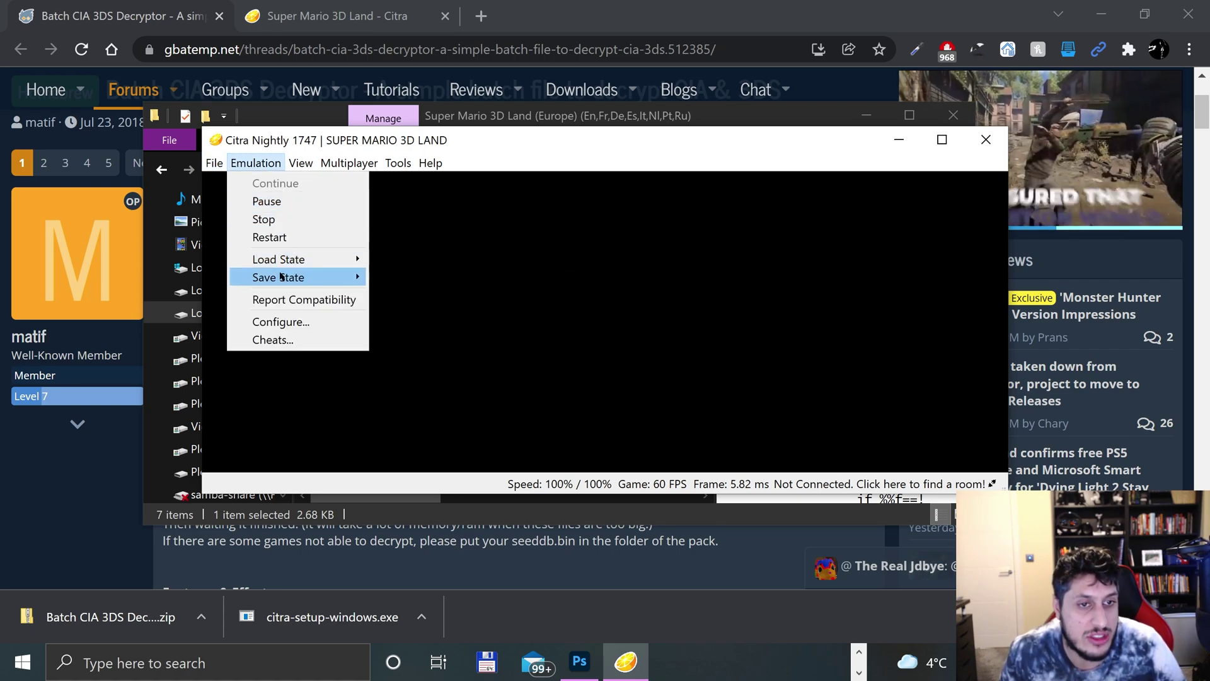
pyautogui.moveTo(297, 277)
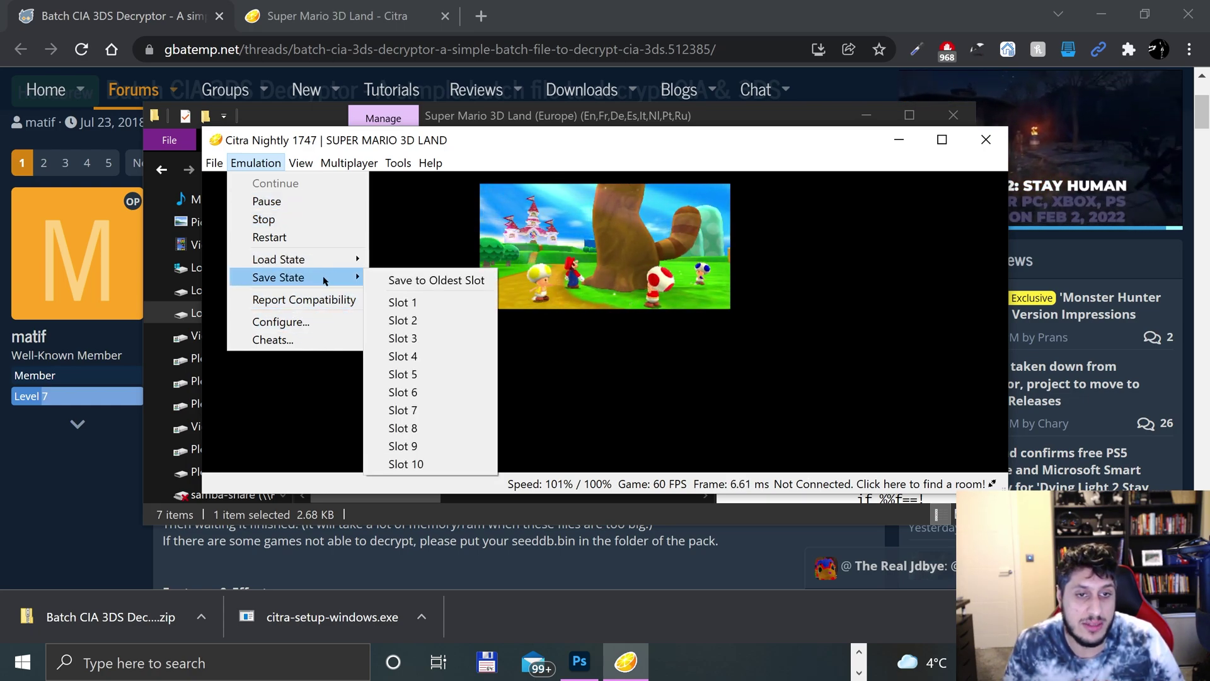
pyautogui.click(403, 302)
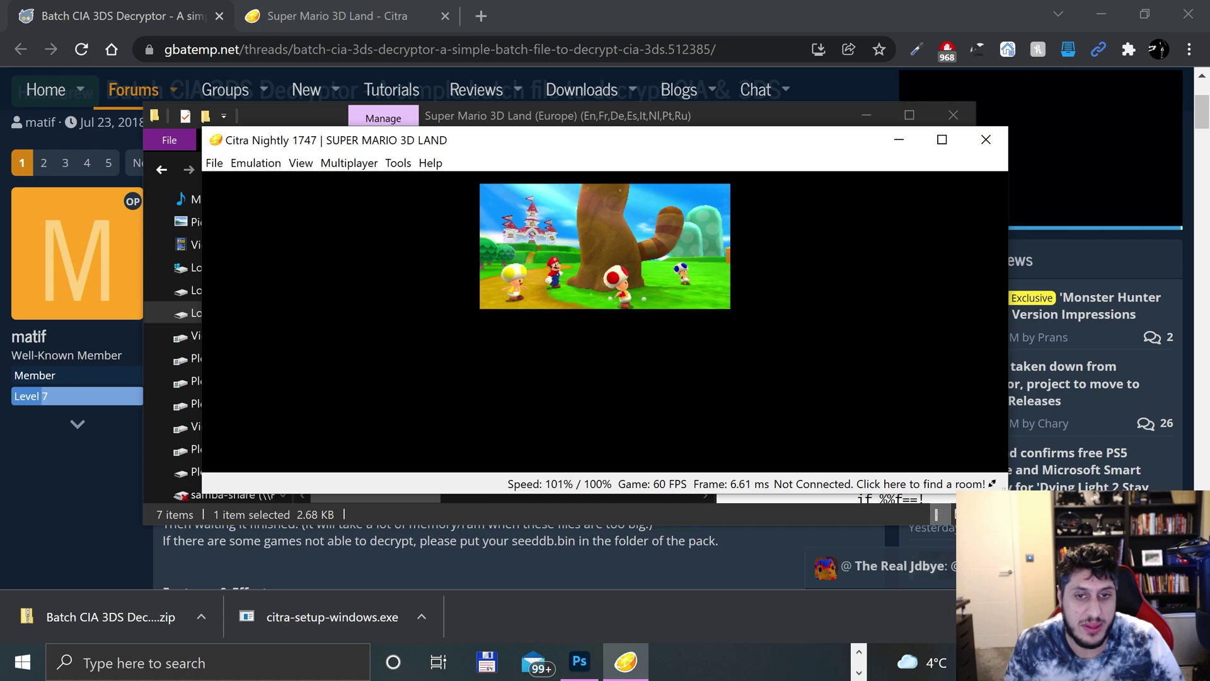
# Step: Exit Citra while the game is running and confirm the exit
pyautogui.click(214, 163)
pyautogui.moveTo(257, 223)
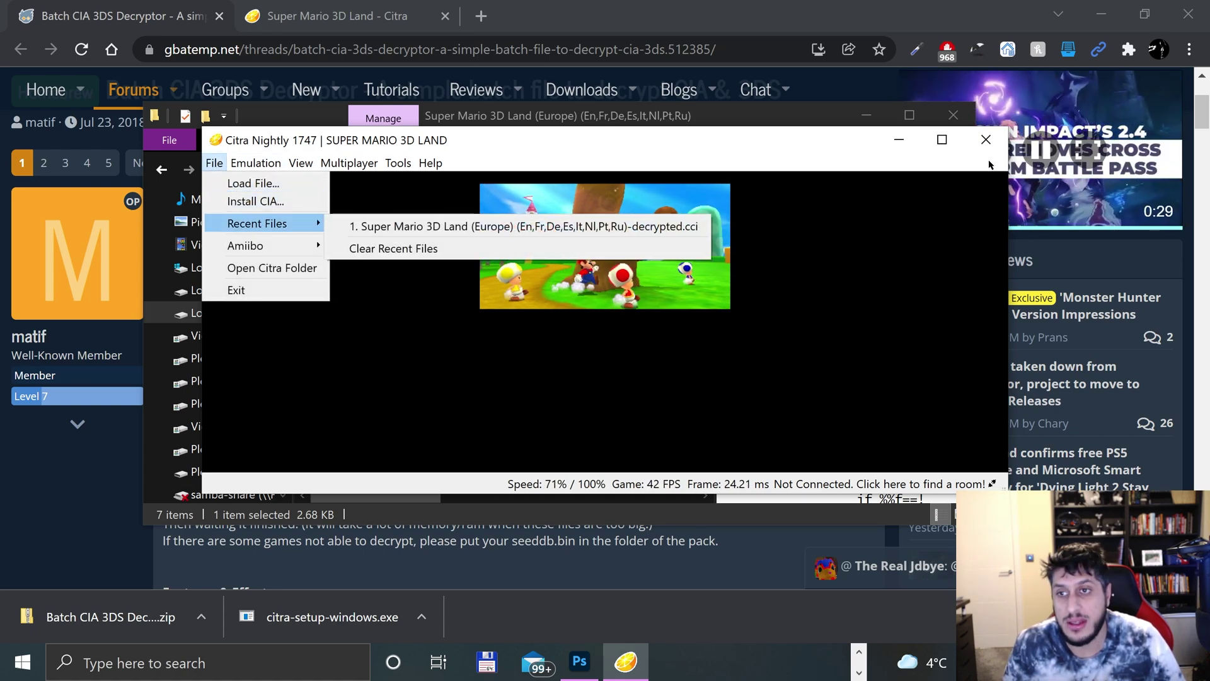
pyautogui.click(236, 290)
pyautogui.click(571, 344)
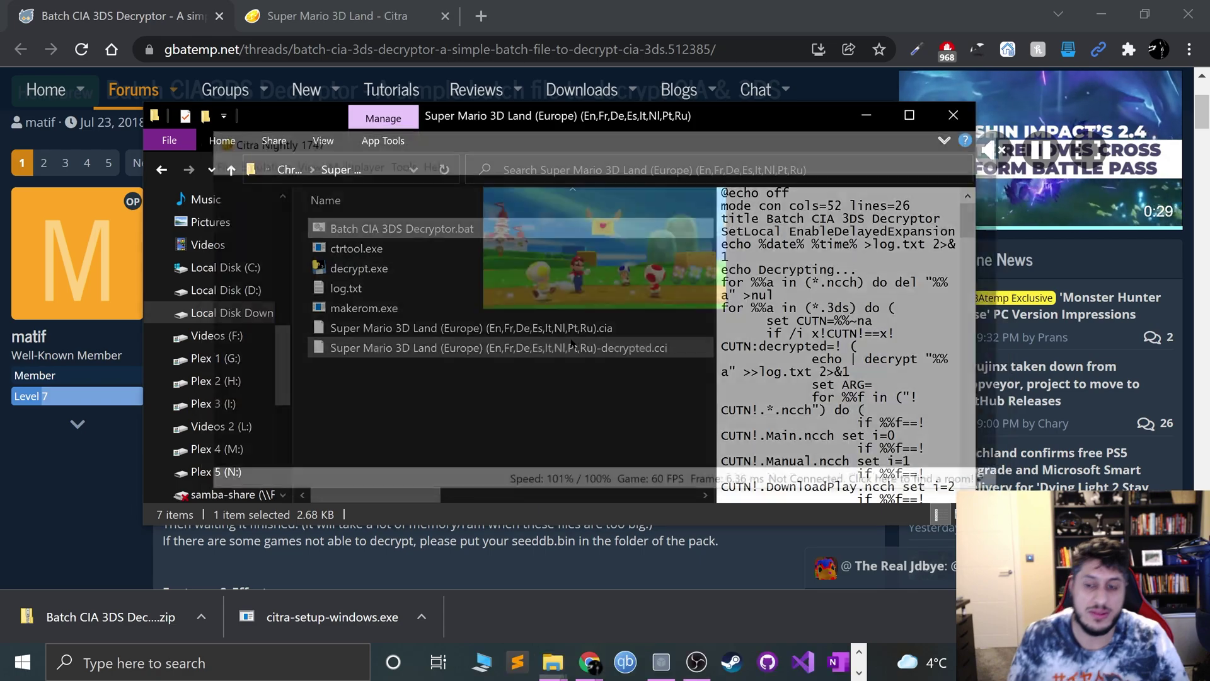
# Step: Reopen Citra Nightly and launch Super Mario 3D Land from the game list
pyautogui.press('super')
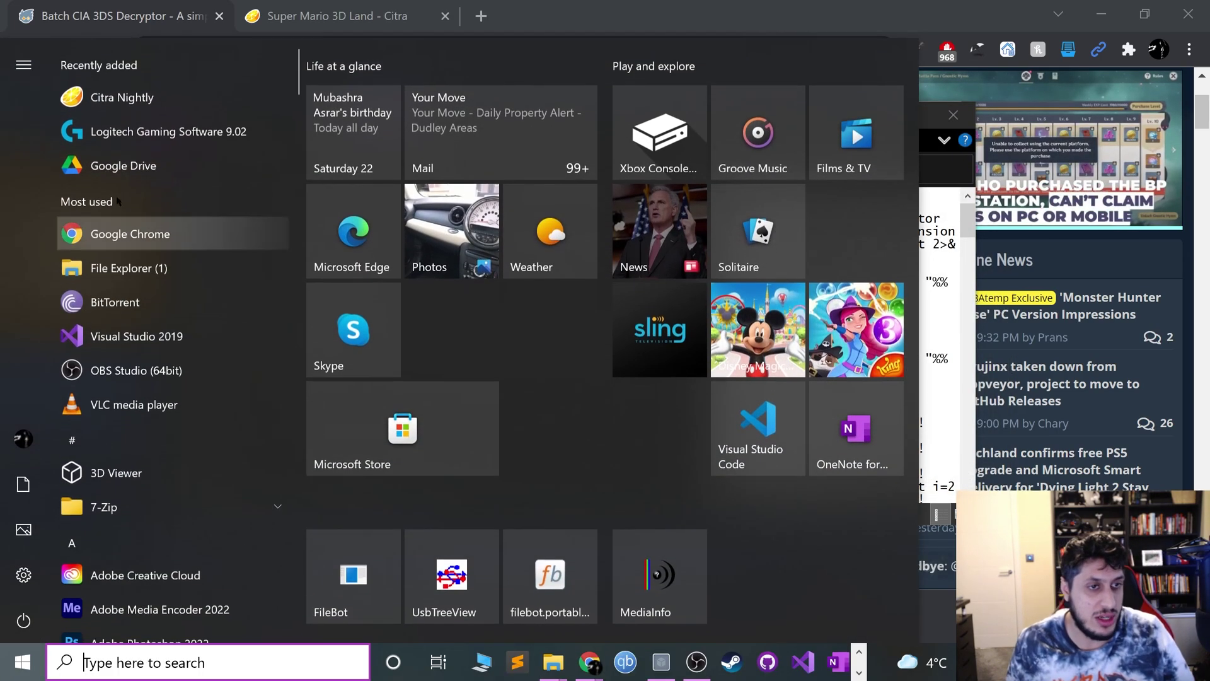
pyautogui.press('super')
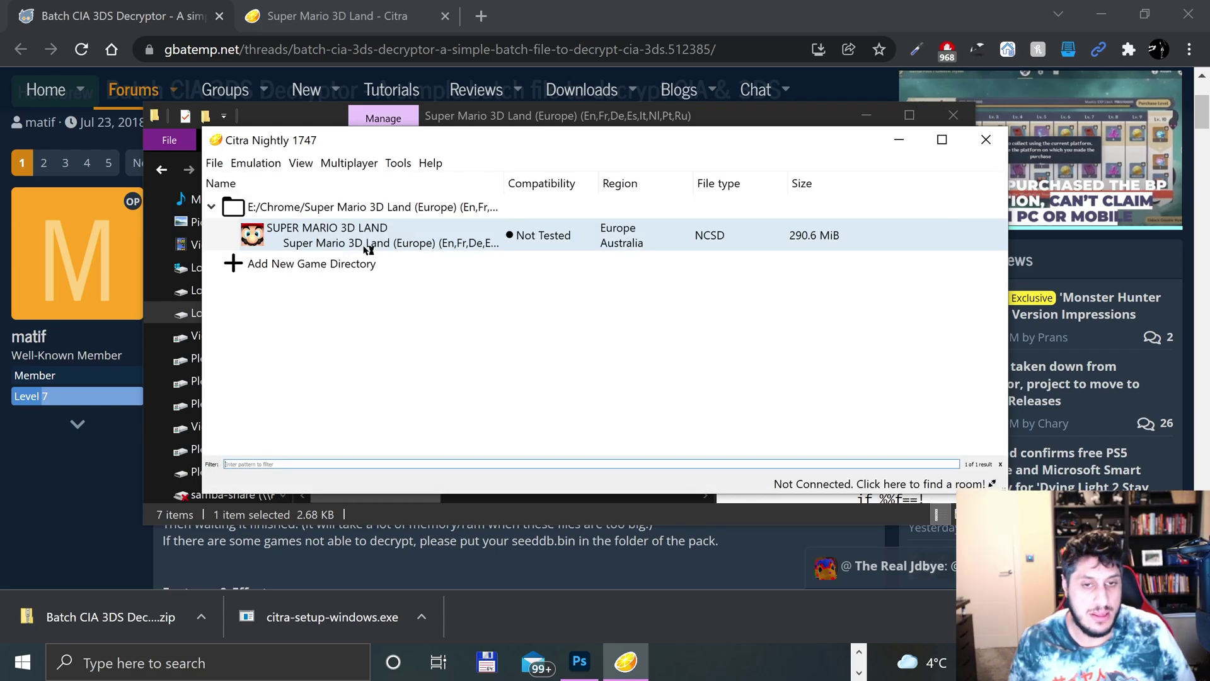
pyautogui.doubleClick(319, 228)
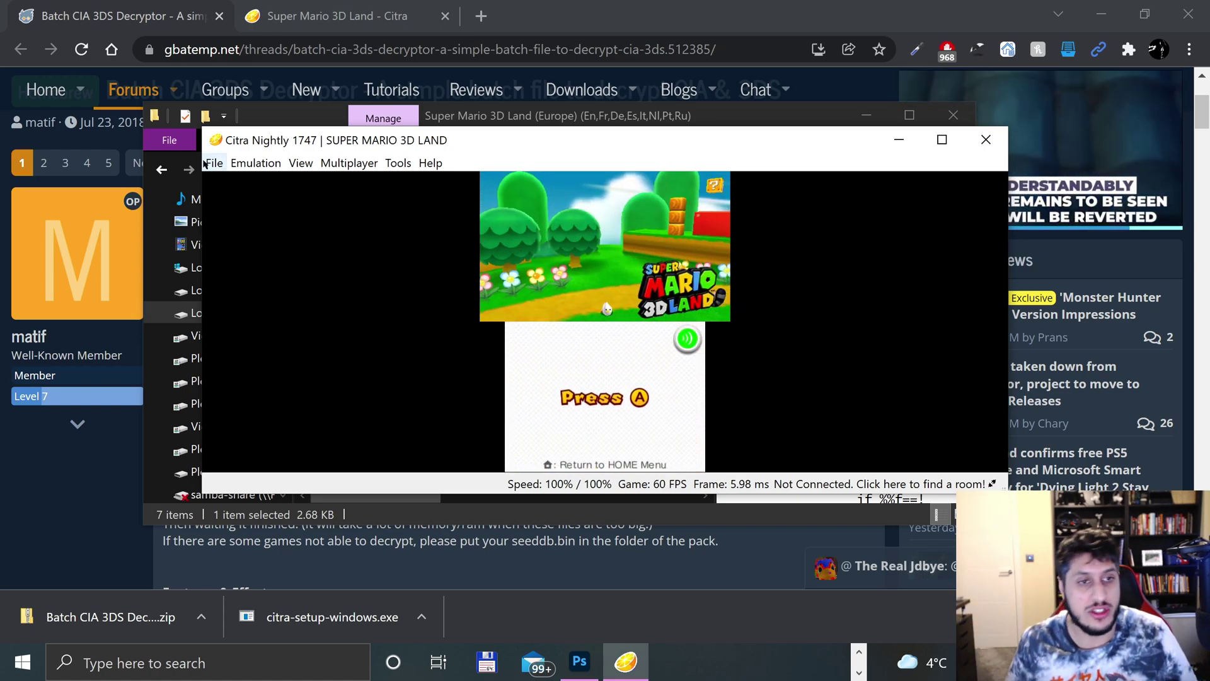
# Step: Load the save state from Slot 1 to resume the opening scene, and exit Citra
pyautogui.click(206, 163)
pyautogui.moveTo(246, 164)
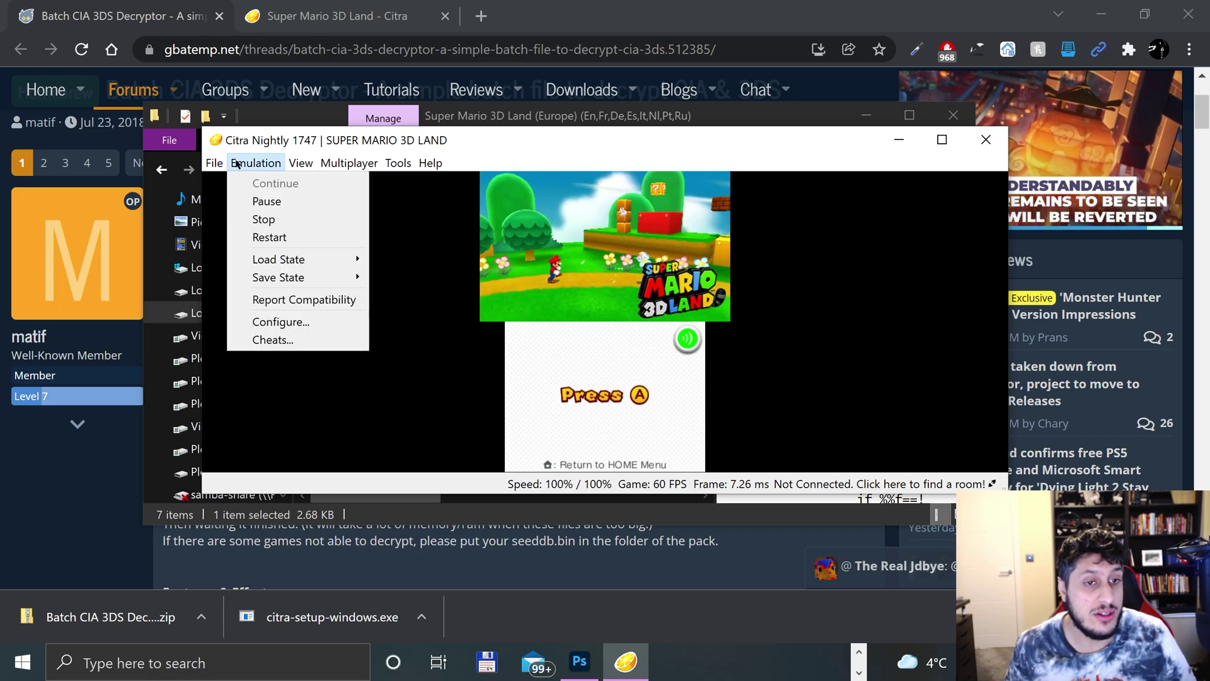
pyautogui.moveTo(315, 259)
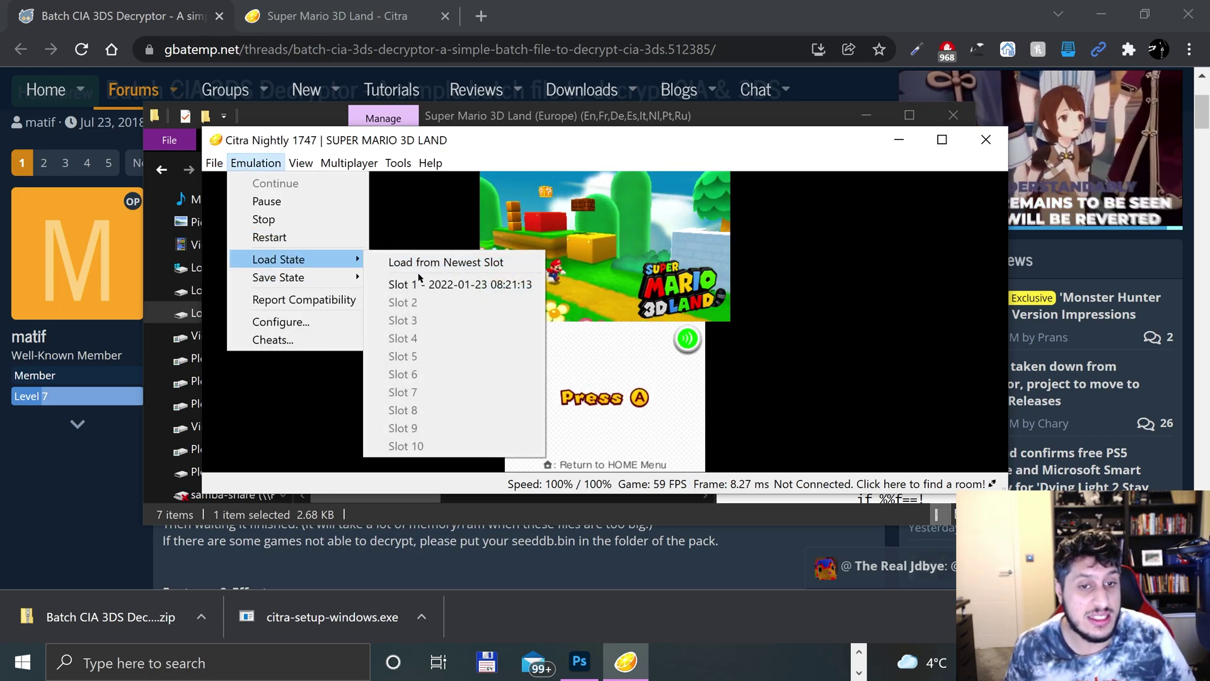
pyautogui.click(403, 278)
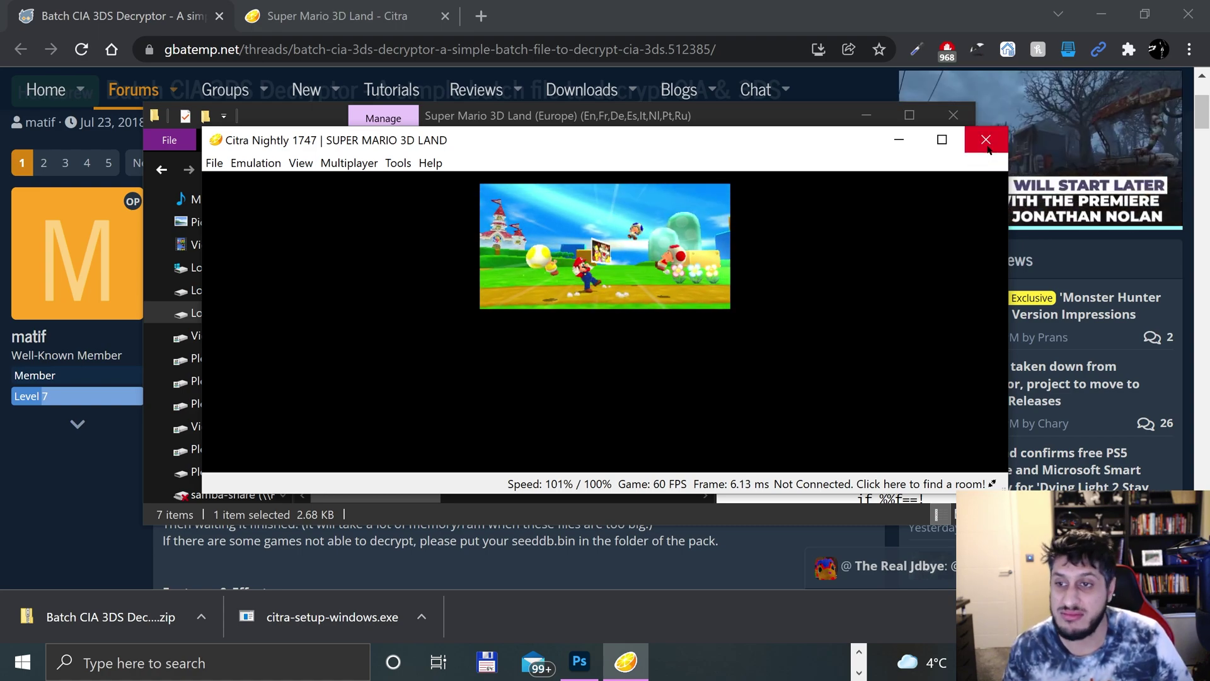
pyautogui.hotkey('alt', 'F4')
pyautogui.click(581, 349)
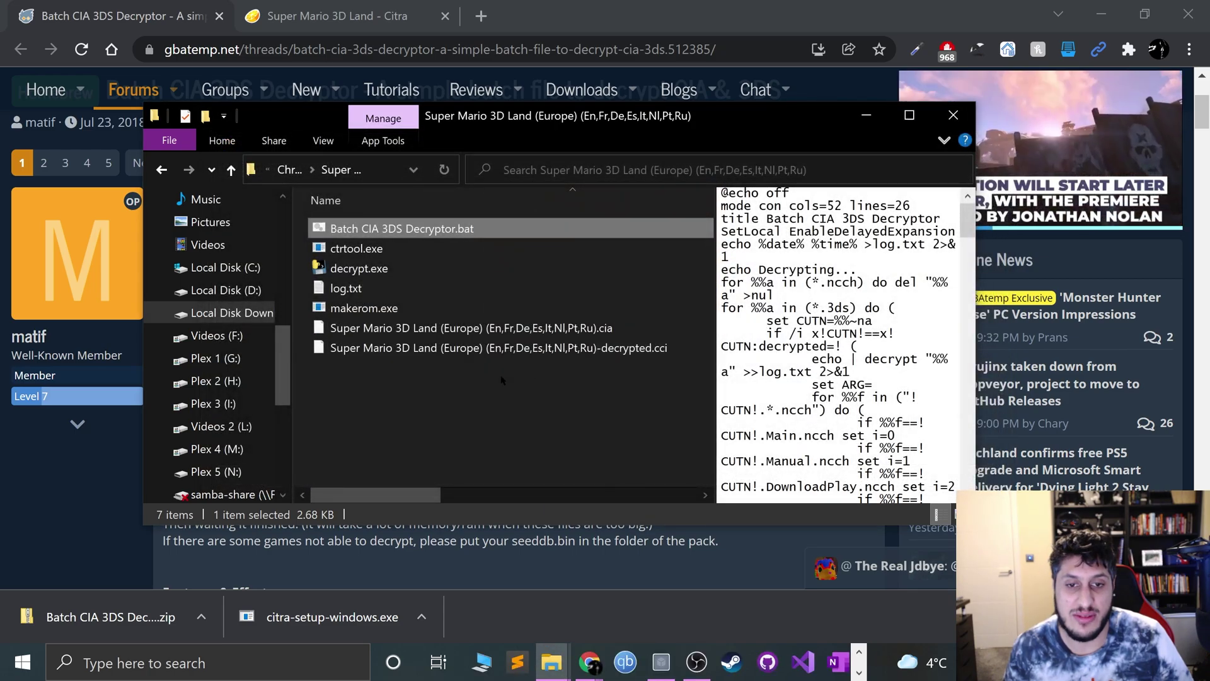